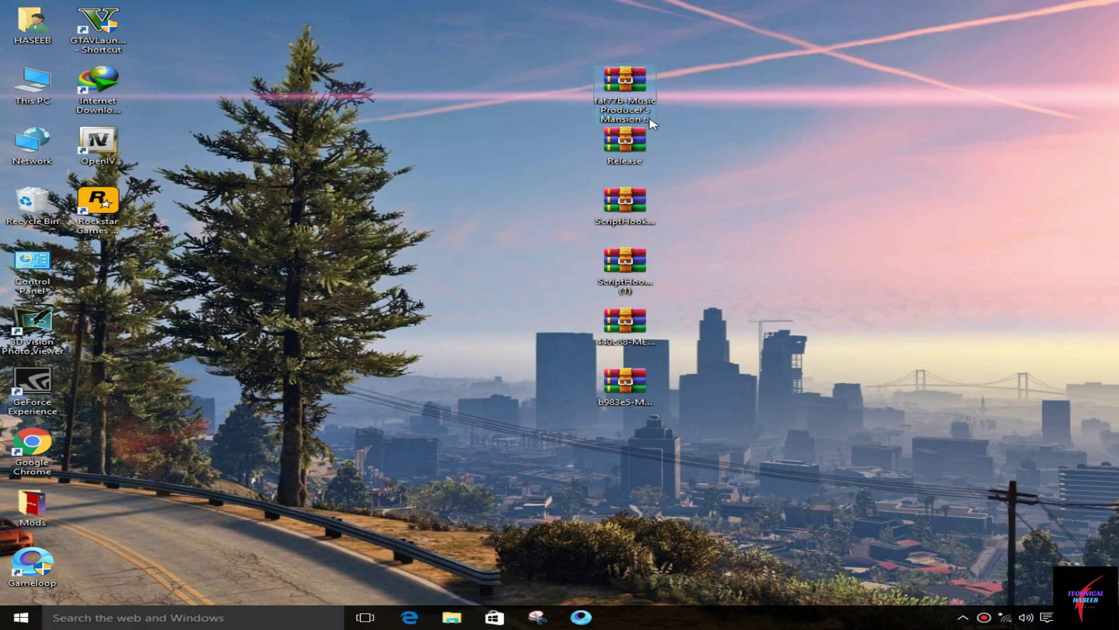
Select the six mod archives on the desktop and open them all
{"action": "left_click_drag", "start_coordinate": [758, 447], "coordinate": [592, 64]}
{"action": "left_click_drag", "start_coordinate": [725, 291], "coordinate": [552, 35]}
{"action": "left_click", "coordinate": [516, 51]}
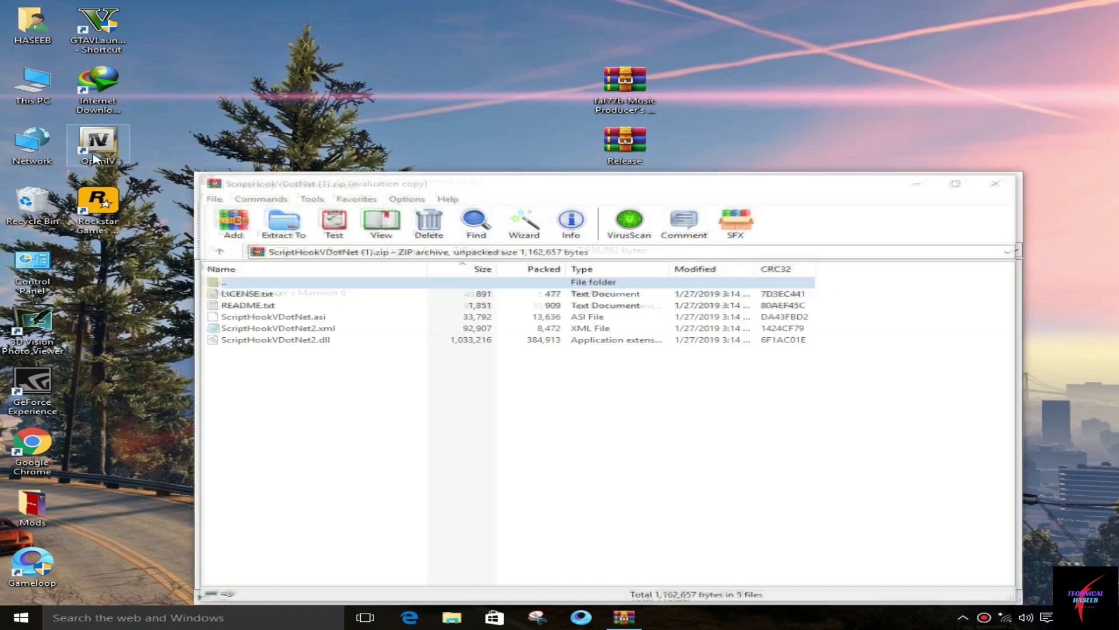
Open the file location of the GTAVLauncher desktop shortcut and maximize the GTA 5 folder window
{"action": "double_click", "coordinate": [123, 42]}
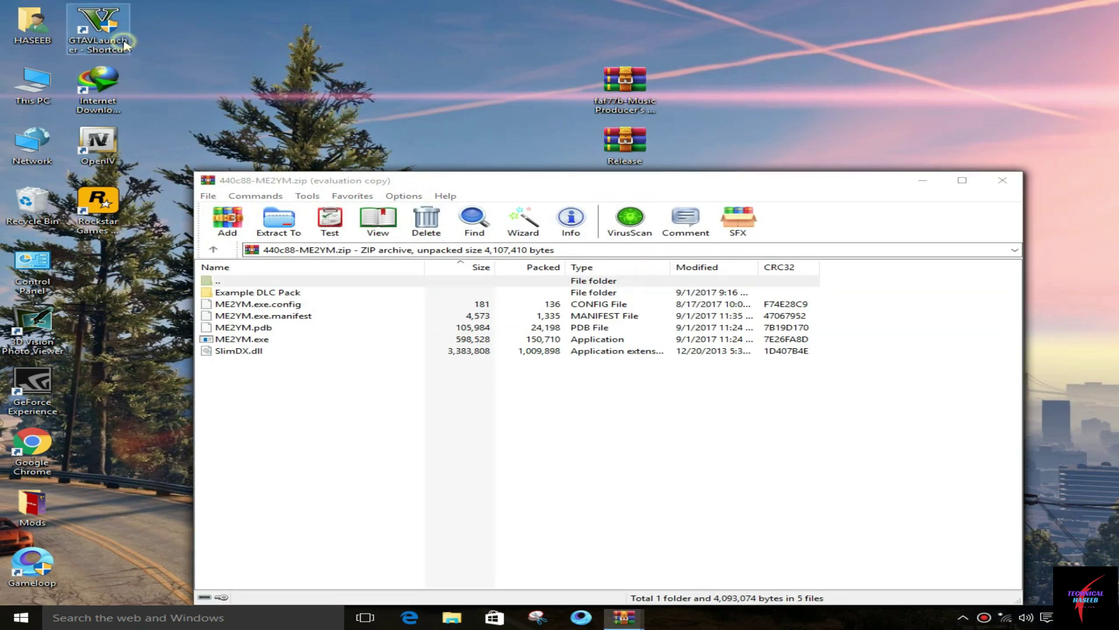
{"action": "right_click", "coordinate": [124, 42]}
{"action": "left_click", "coordinate": [179, 64]}
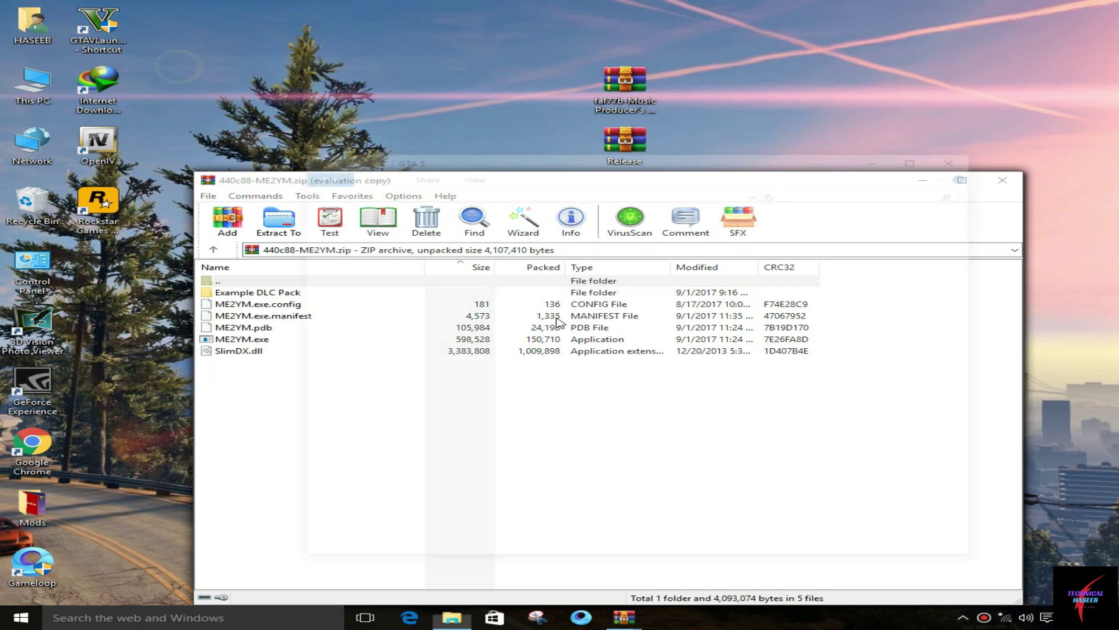
{"action": "left_click", "coordinate": [918, 165]}
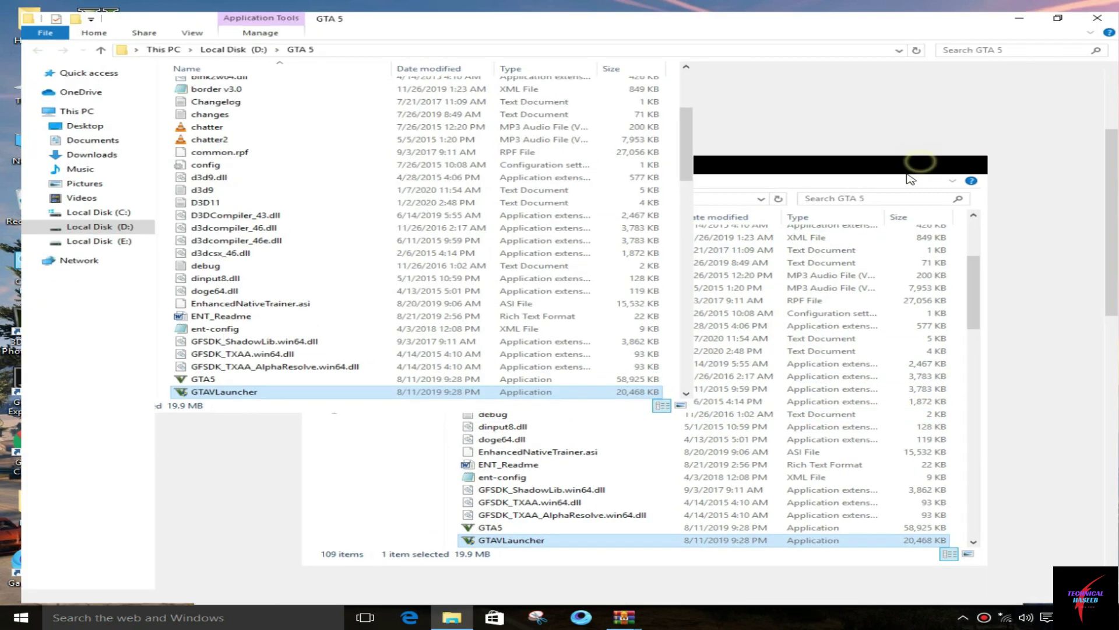
Create a folder named Mods in the GTA 5 folder, accepting a merge with any existing one
{"action": "right_click", "coordinate": [851, 276]}
{"action": "mouse_move", "coordinate": [919, 430]}
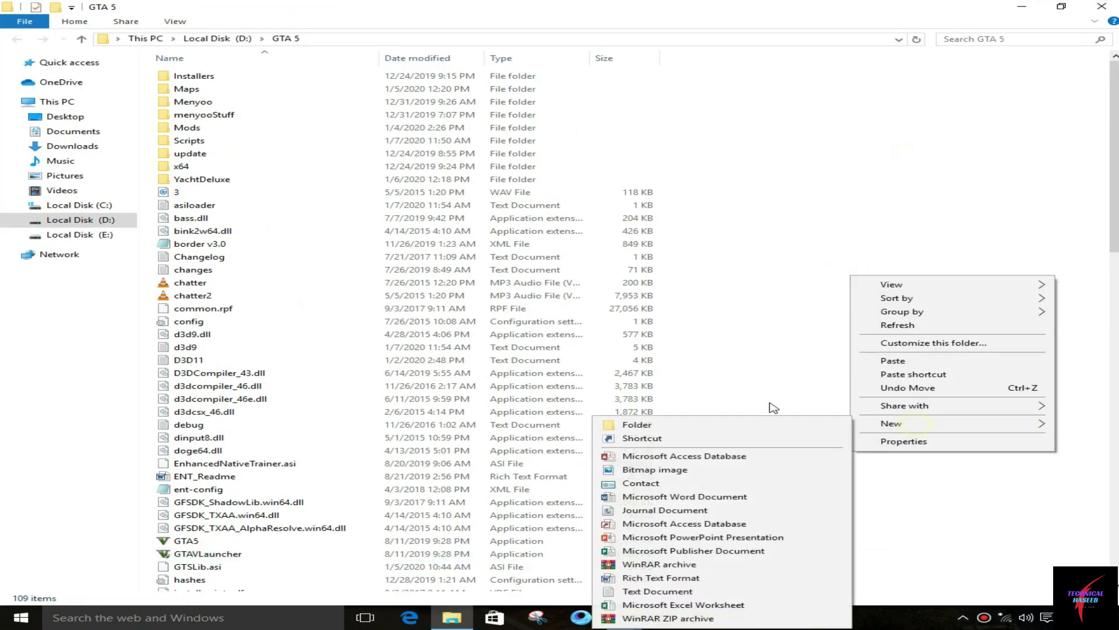
{"action": "left_click", "coordinate": [739, 421]}
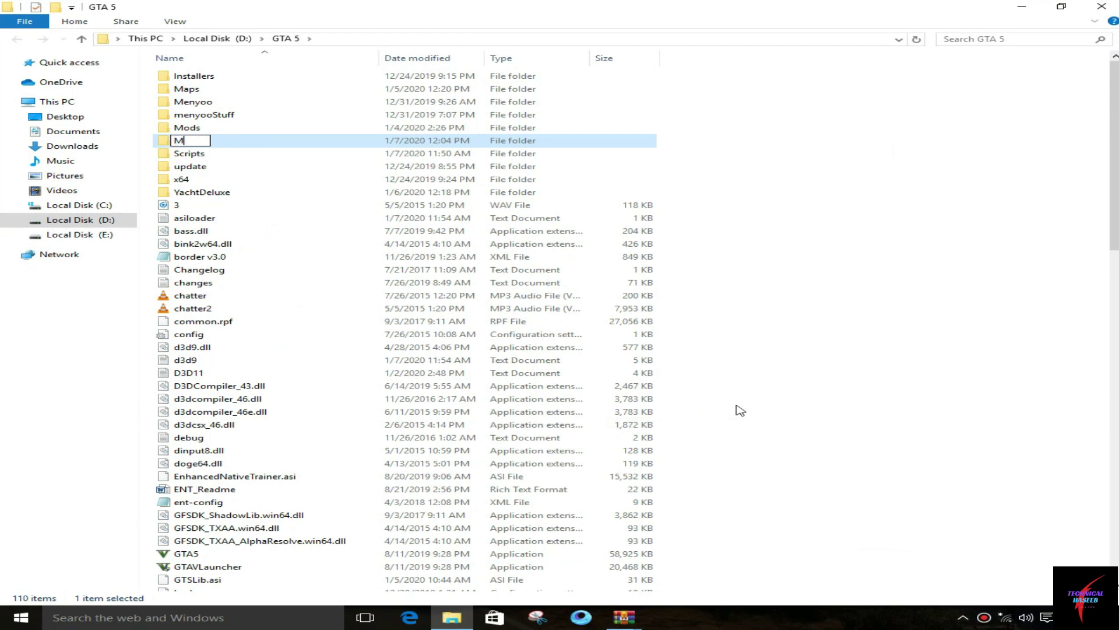
{"action": "key", "text": "Return"}
{"action": "key", "text": "Return"}
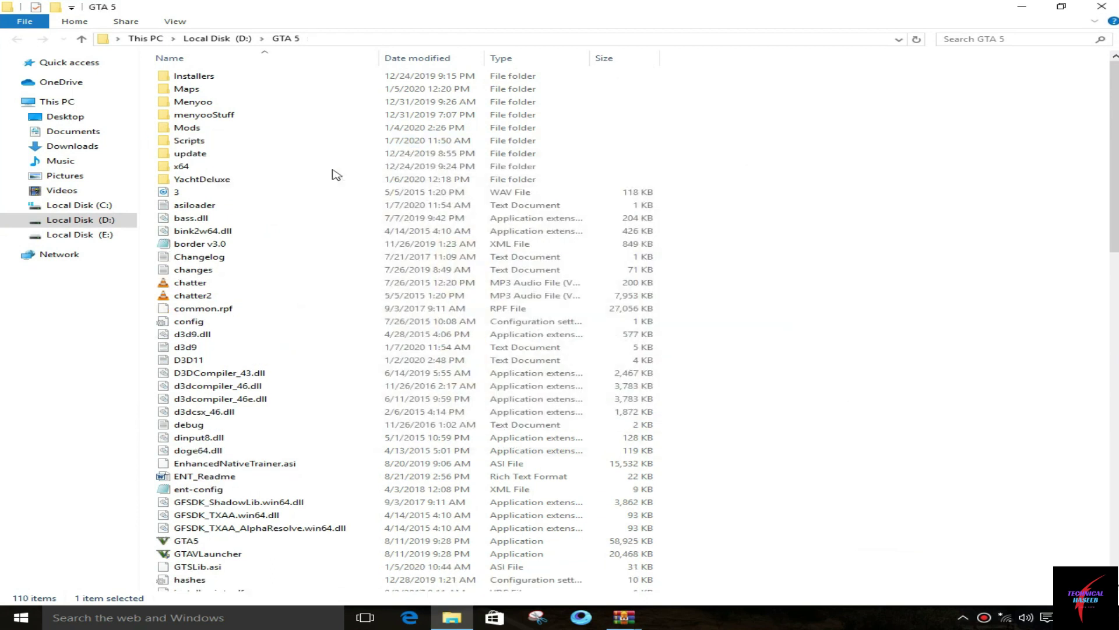
Copy the update folder from GTA 5 and open the Mods folder, without pasting it there
{"action": "left_click", "coordinate": [298, 152]}
{"action": "right_click", "coordinate": [297, 152]}
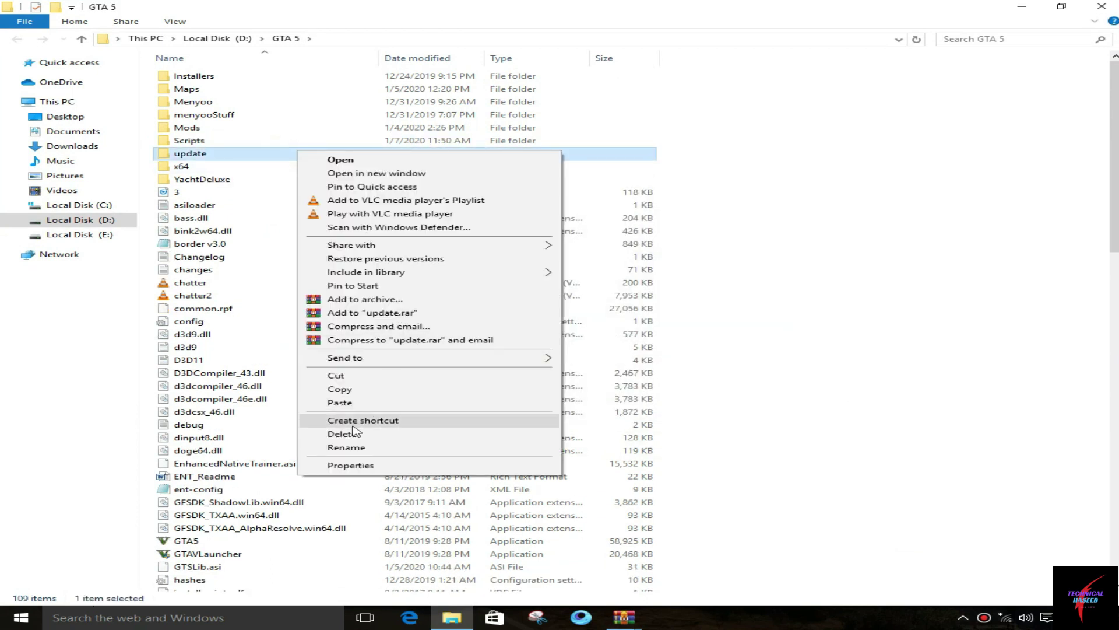
{"action": "left_click", "coordinate": [369, 387]}
{"action": "double_click", "coordinate": [226, 128]}
{"action": "right_click", "coordinate": [393, 257]}
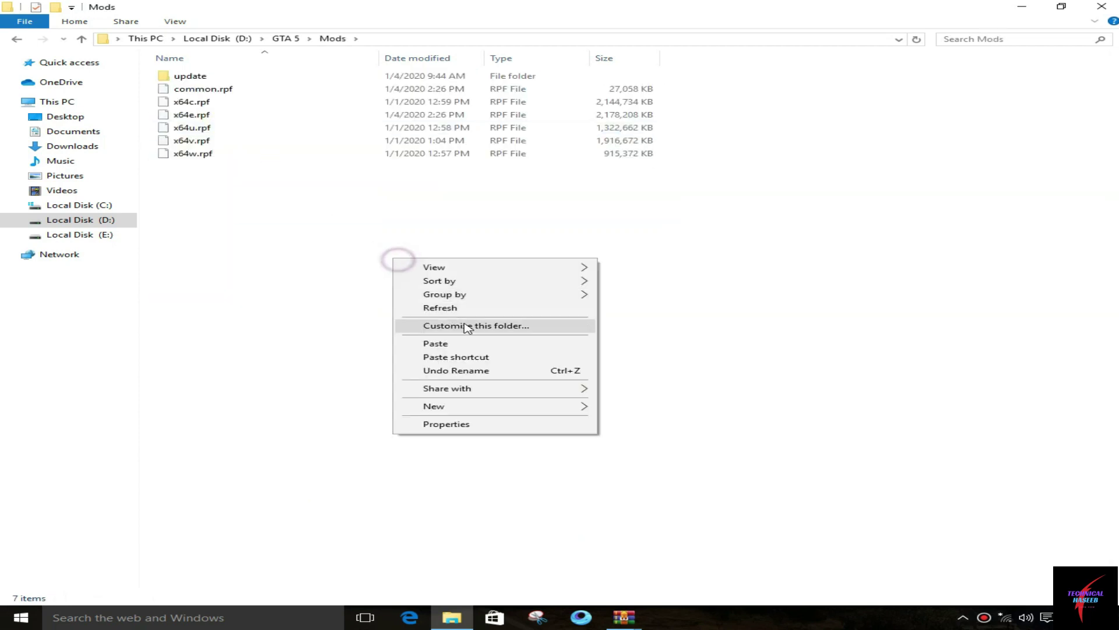
{"action": "left_click", "coordinate": [322, 81]}
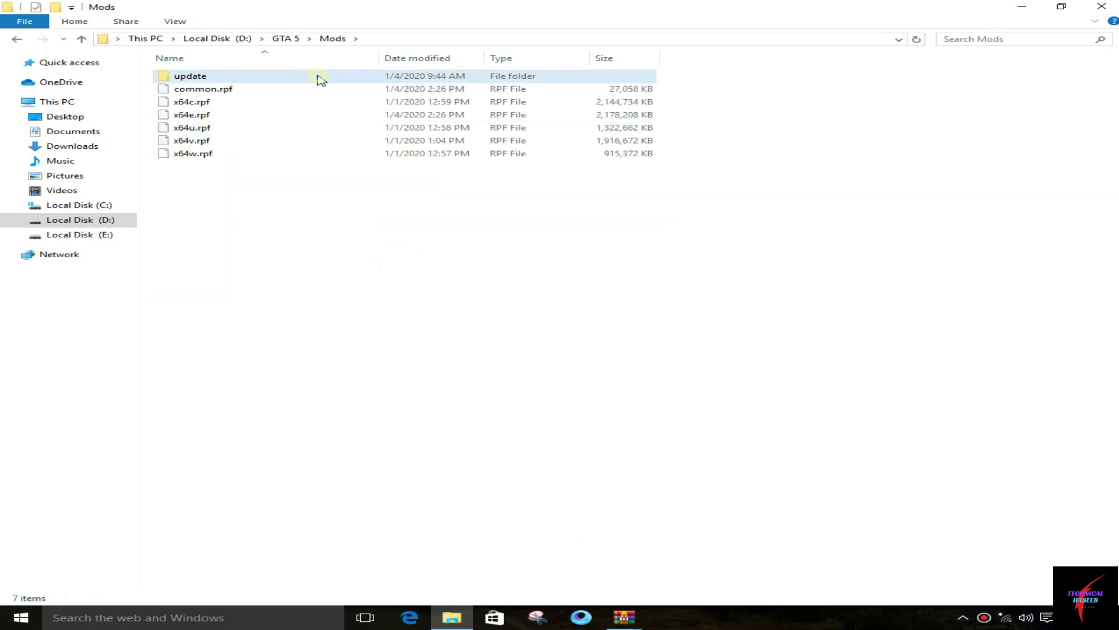
Check the update folder inside Mods and return to the GTA 5 folder
{"action": "double_click", "coordinate": [321, 81]}
{"action": "double_click", "coordinate": [322, 81]}
{"action": "key", "text": "BackSpace"}
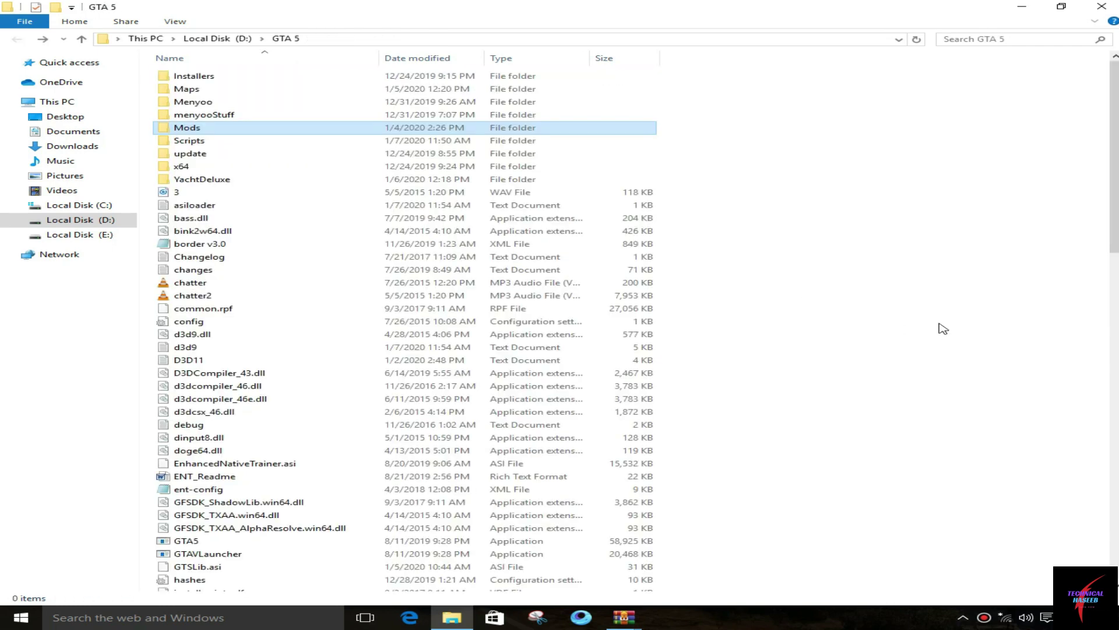
Create a folder named scripts in the GTA 5 folder, accepting a merge with any existing one
{"action": "right_click", "coordinate": [815, 279]}
{"action": "mouse_move", "coordinate": [902, 429]}
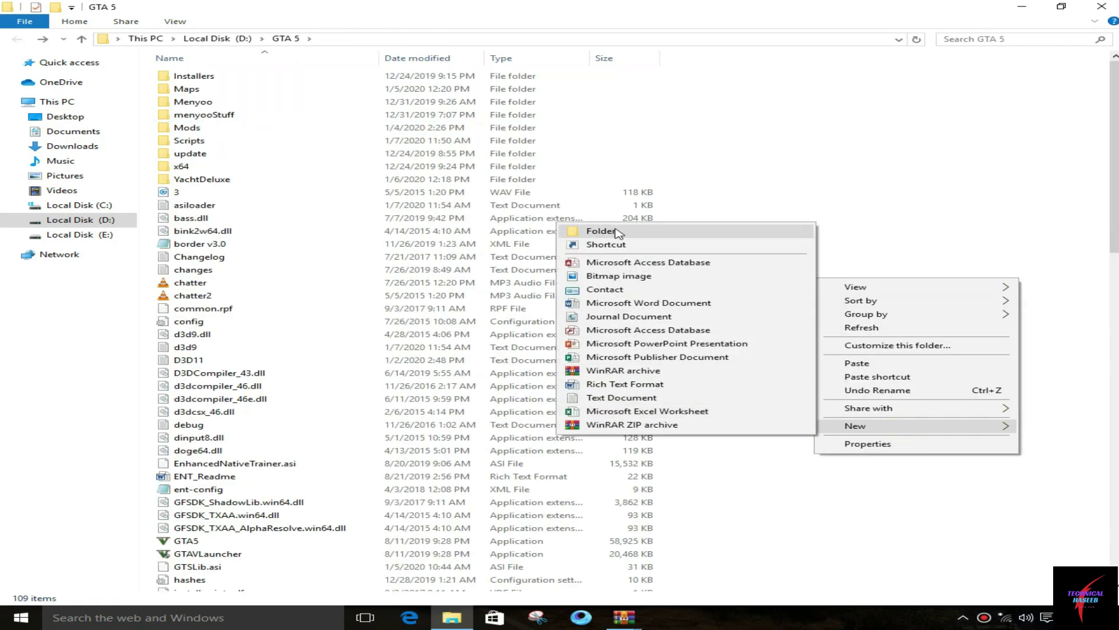
{"action": "left_click", "coordinate": [619, 233]}
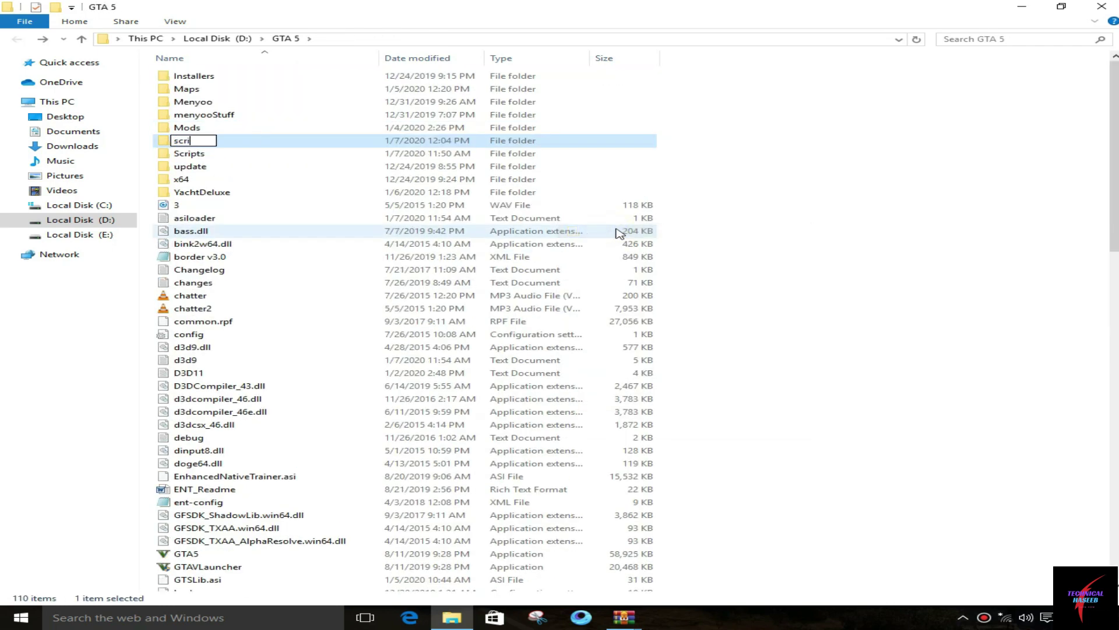
{"action": "key", "text": "Return"}
{"action": "left_click", "coordinate": [624, 431]}
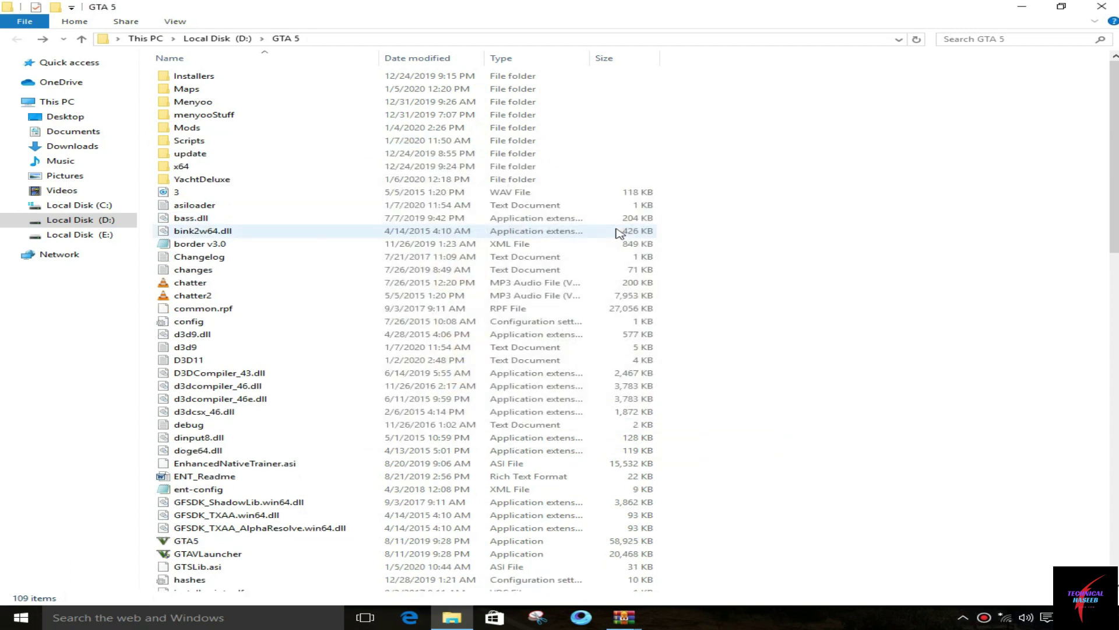
{"action": "left_click", "coordinate": [639, 624]}
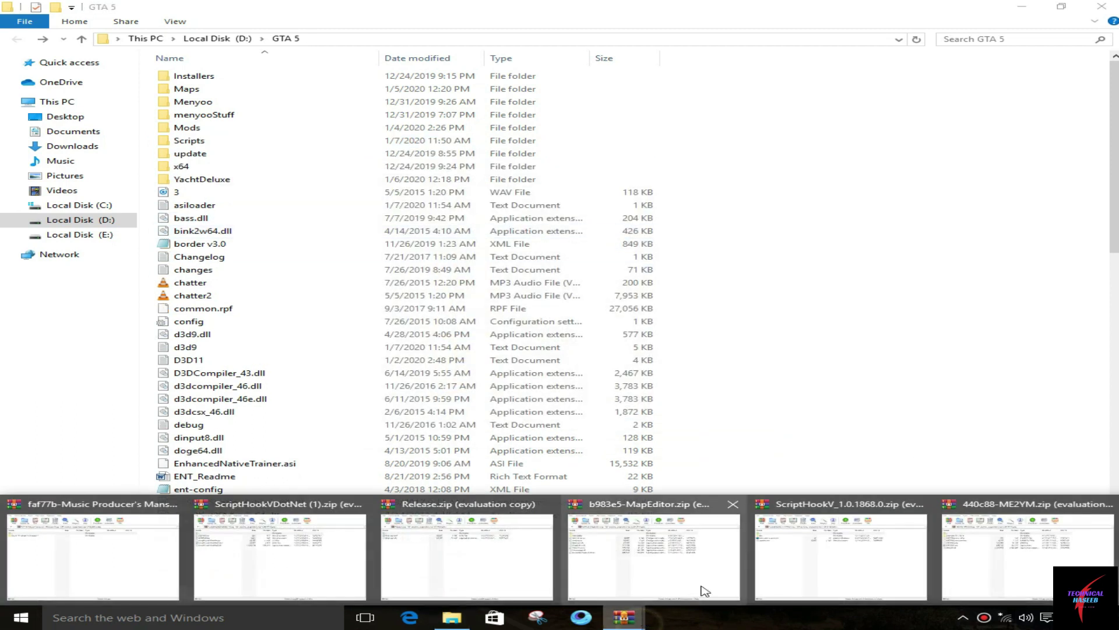
{"action": "left_click", "coordinate": [280, 543]}
{"action": "left_click_drag", "start_coordinate": [315, 435], "coordinate": [312, 327]}
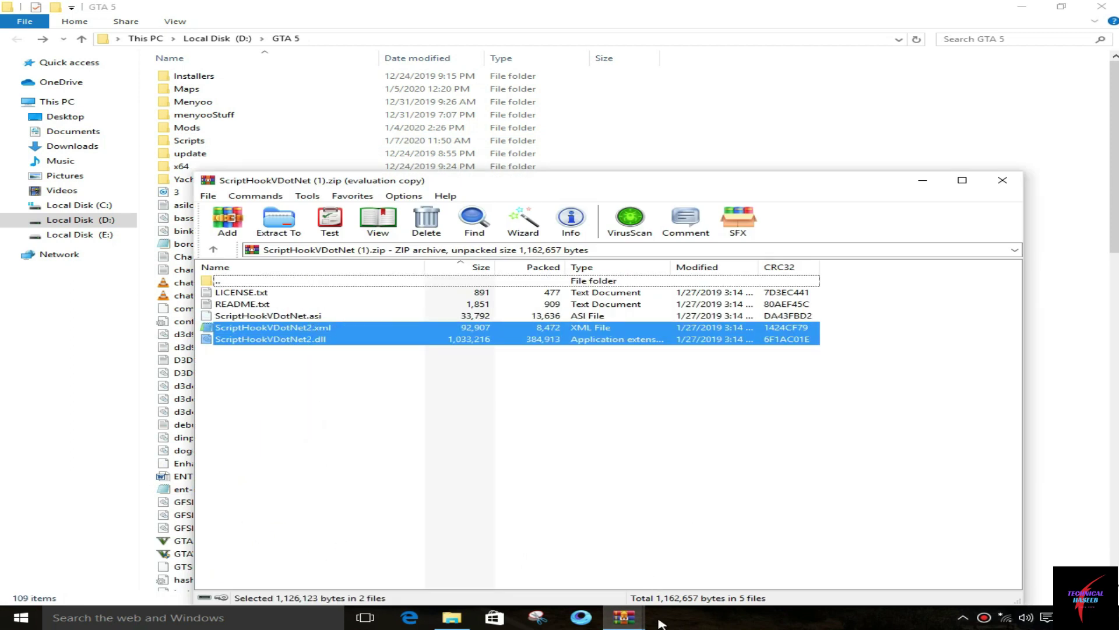
{"action": "left_click", "coordinate": [635, 624]}
{"action": "left_click", "coordinate": [638, 622]}
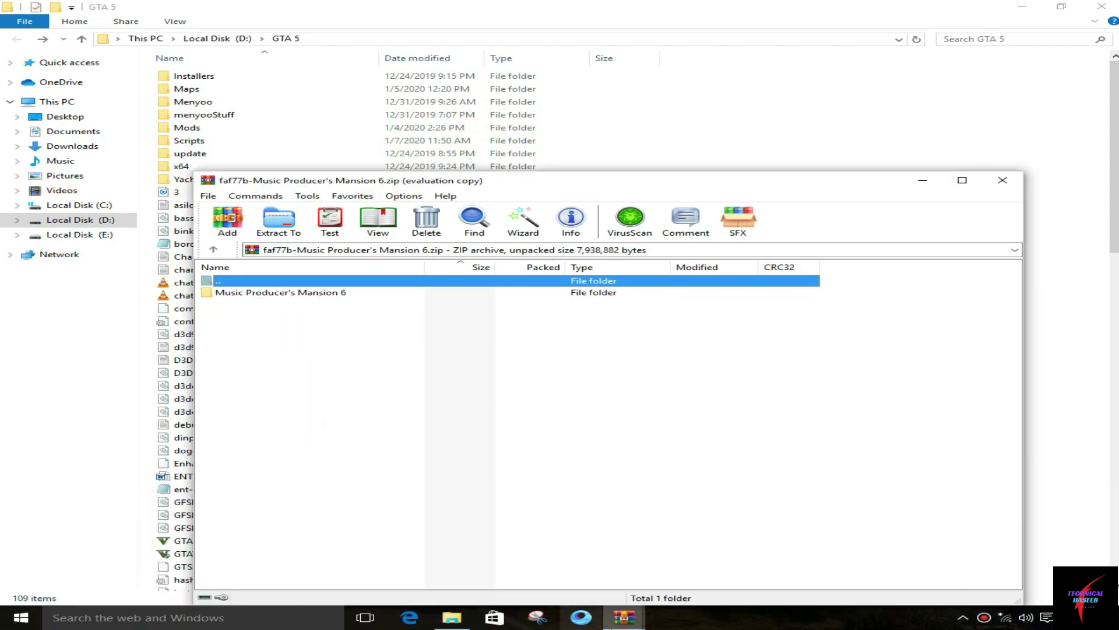
Copy dinput8.dll and ScriptHookV.dll from the bin folder of ScriptHookV_1.0.1868.0.zip into the GTA 5 folder, replacing existing files
{"action": "left_click", "coordinate": [643, 623]}
{"action": "left_click", "coordinate": [849, 565]}
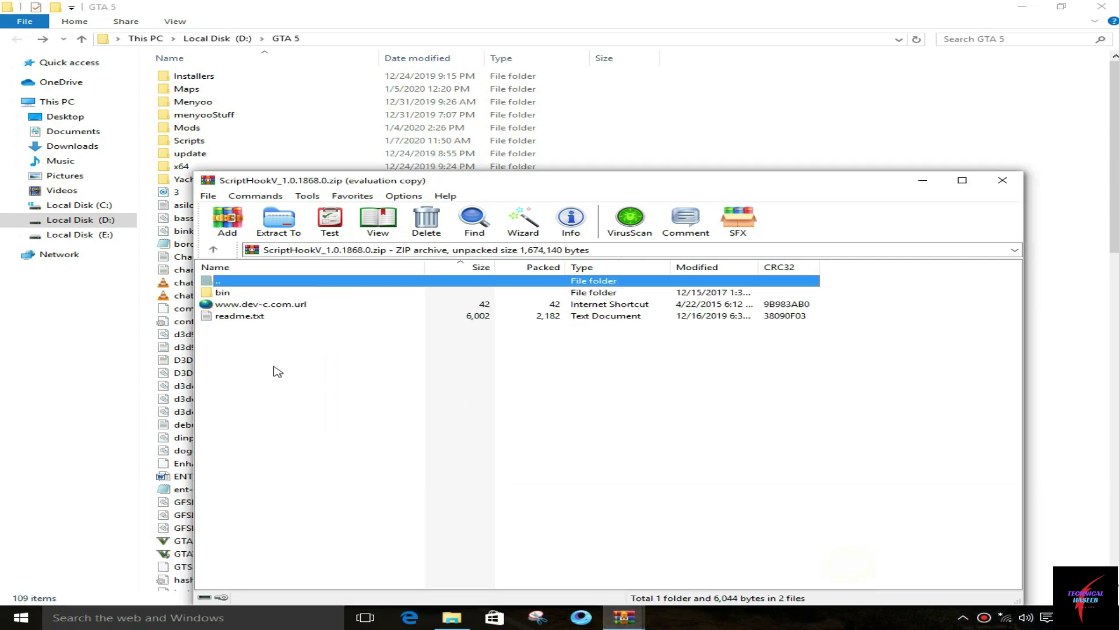
{"action": "double_click", "coordinate": [238, 293]}
{"action": "left_click", "coordinate": [240, 293]}
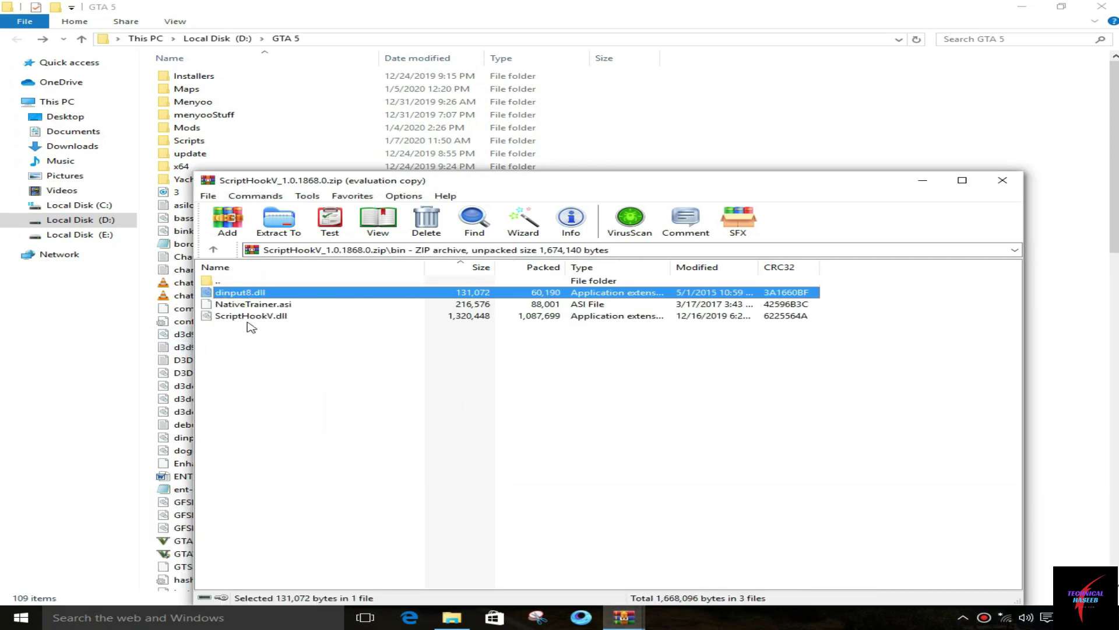
{"action": "left_click", "coordinate": [224, 318], "text": "ctrl"}
{"action": "left_click_drag", "start_coordinate": [976, 323], "coordinate": [1059, 332]}
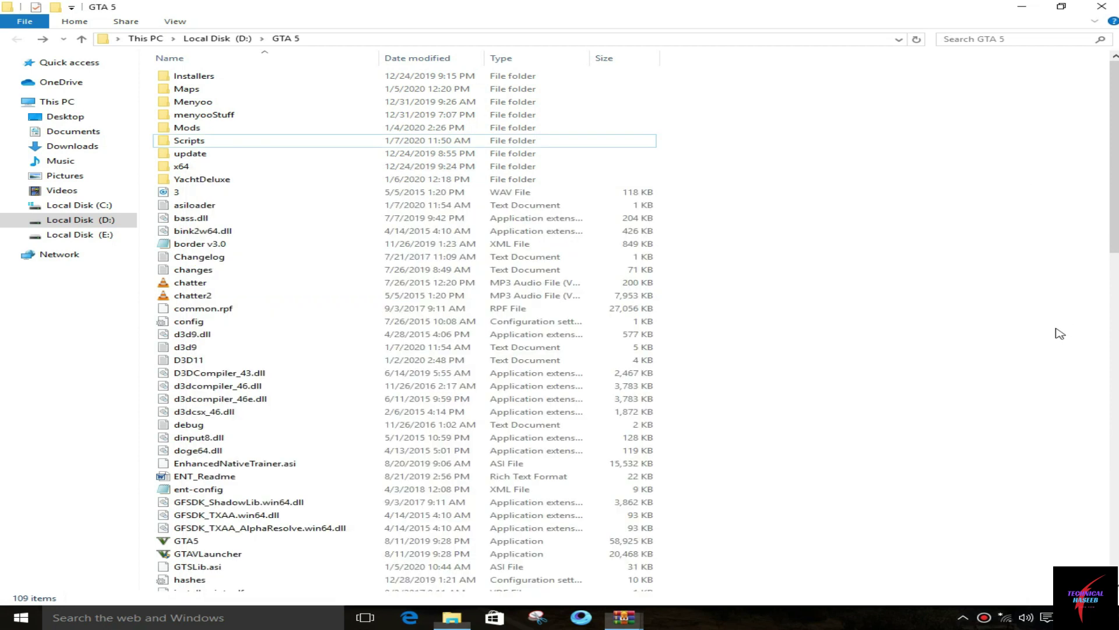
{"action": "key", "text": "Return"}
Copy the ScriptHookVDotNet .asi, .xml and .dll files from their archive into the GTA 5 folder, replacing existing files, and close the archive
{"action": "mouse_move", "coordinate": [625, 623]}
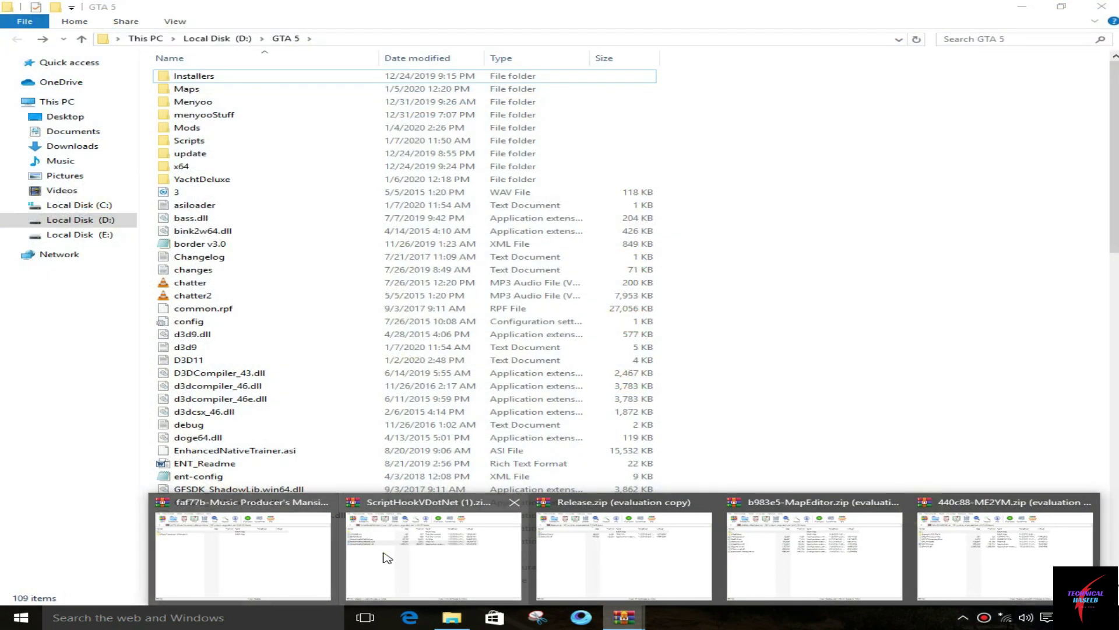
{"action": "left_click", "coordinate": [424, 531]}
{"action": "left_click_drag", "start_coordinate": [374, 418], "coordinate": [294, 329]}
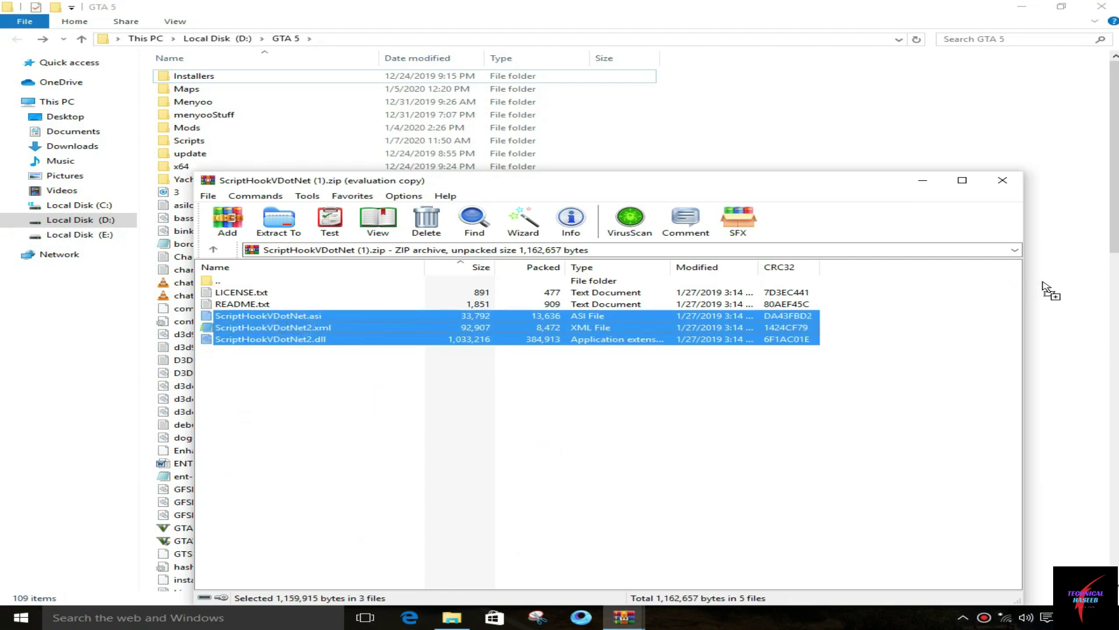
{"action": "left_click_drag", "start_coordinate": [1049, 290], "coordinate": [1047, 291]}
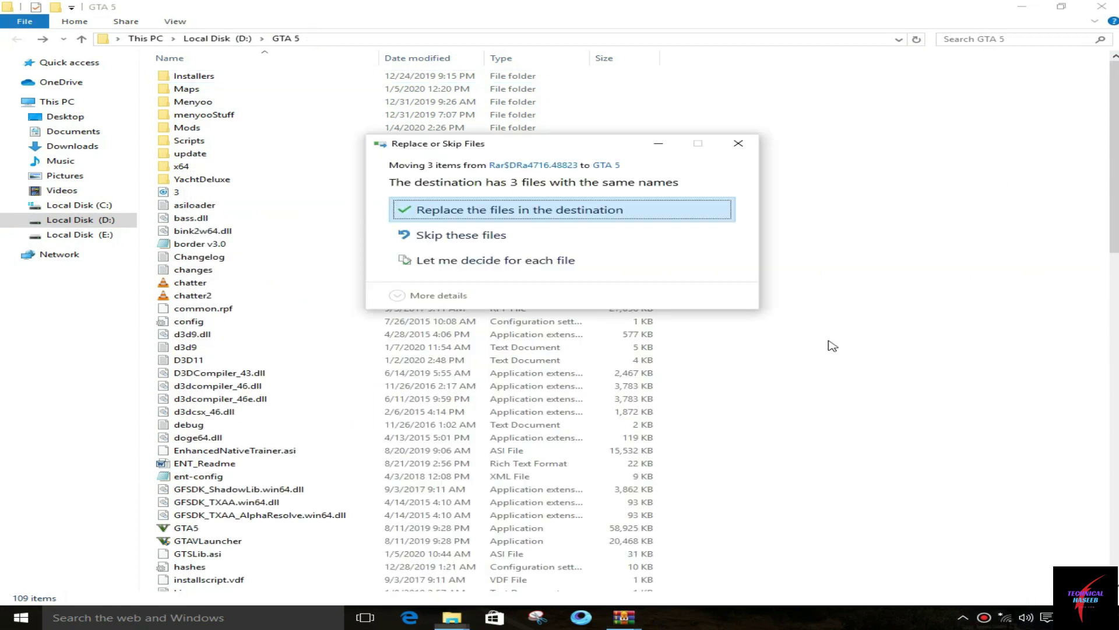
{"action": "left_click", "coordinate": [642, 216]}
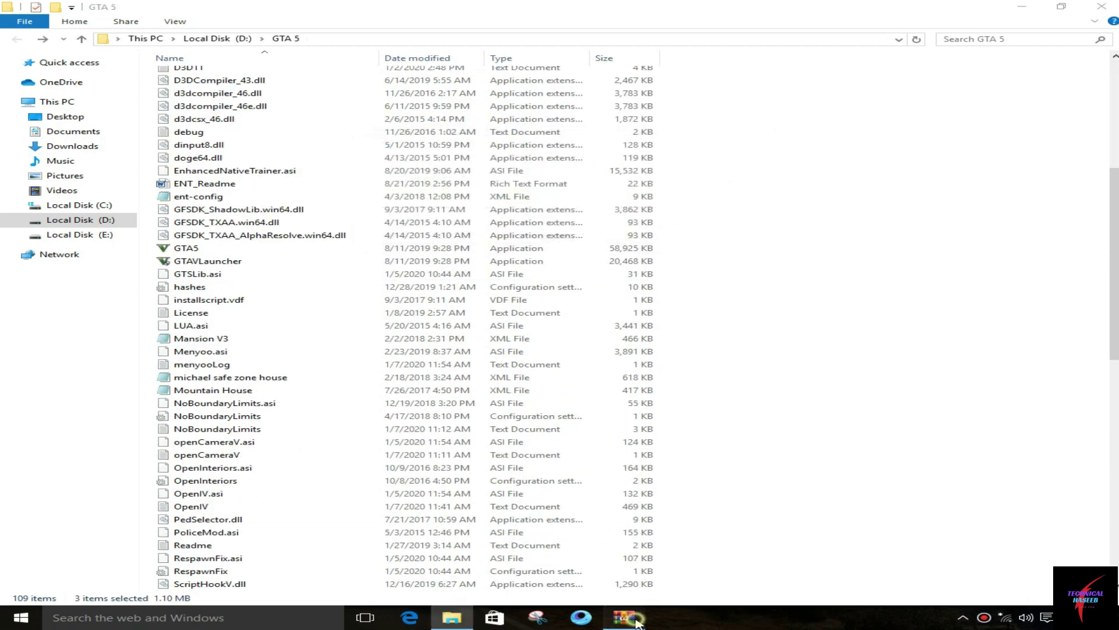
{"action": "mouse_move", "coordinate": [637, 622]}
{"action": "mouse_move", "coordinate": [497, 568]}
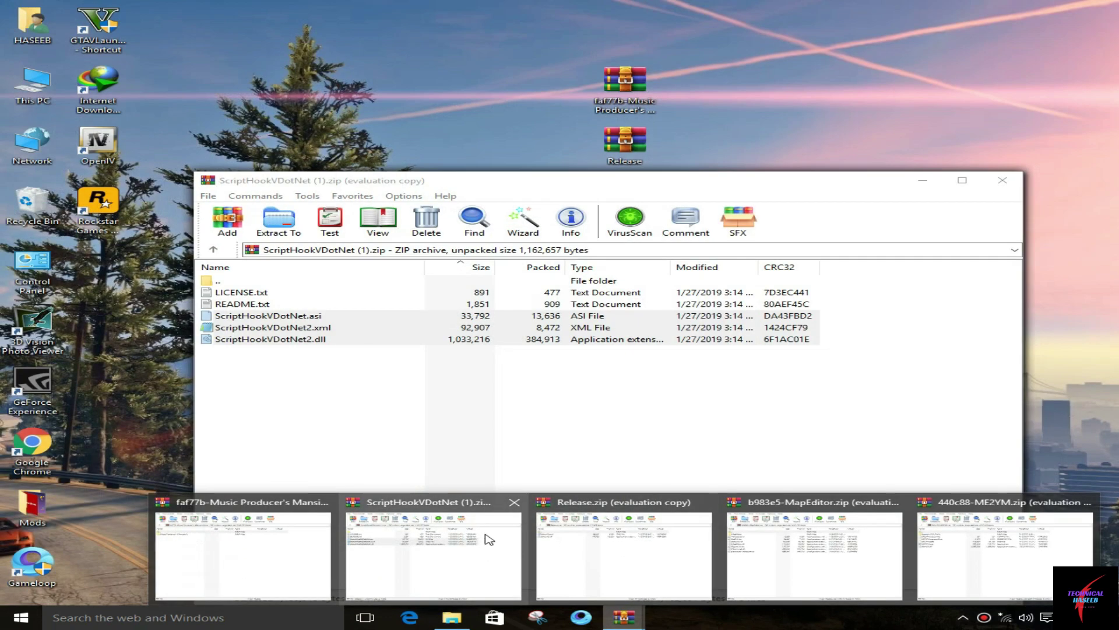
{"action": "left_click", "coordinate": [513, 503]}
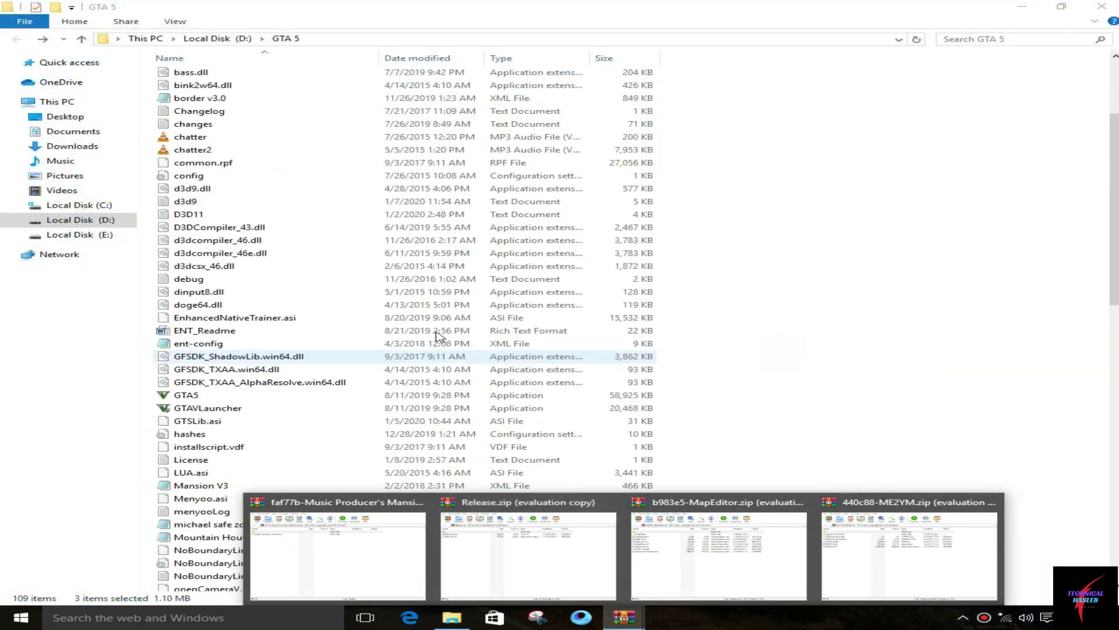
Copy everything in Release.zip into the Scripts folder of GTA 5, replacing existing files, and close the archive
{"action": "scroll", "coordinate": [300, 129], "scroll_direction": "up", "scroll_amount": 3}
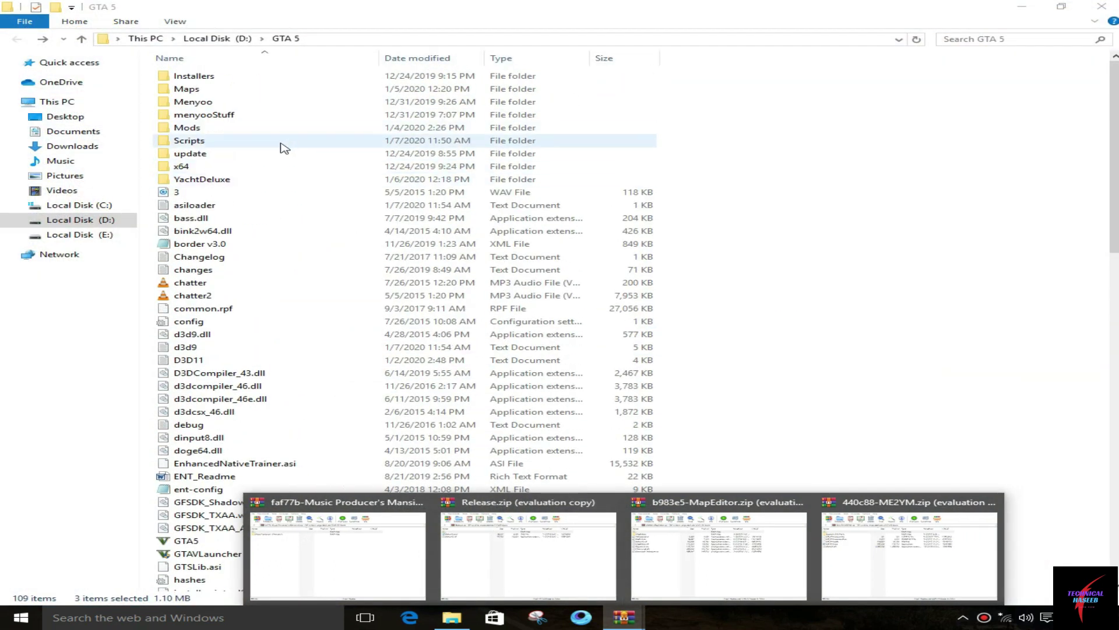
{"action": "double_click", "coordinate": [276, 142]}
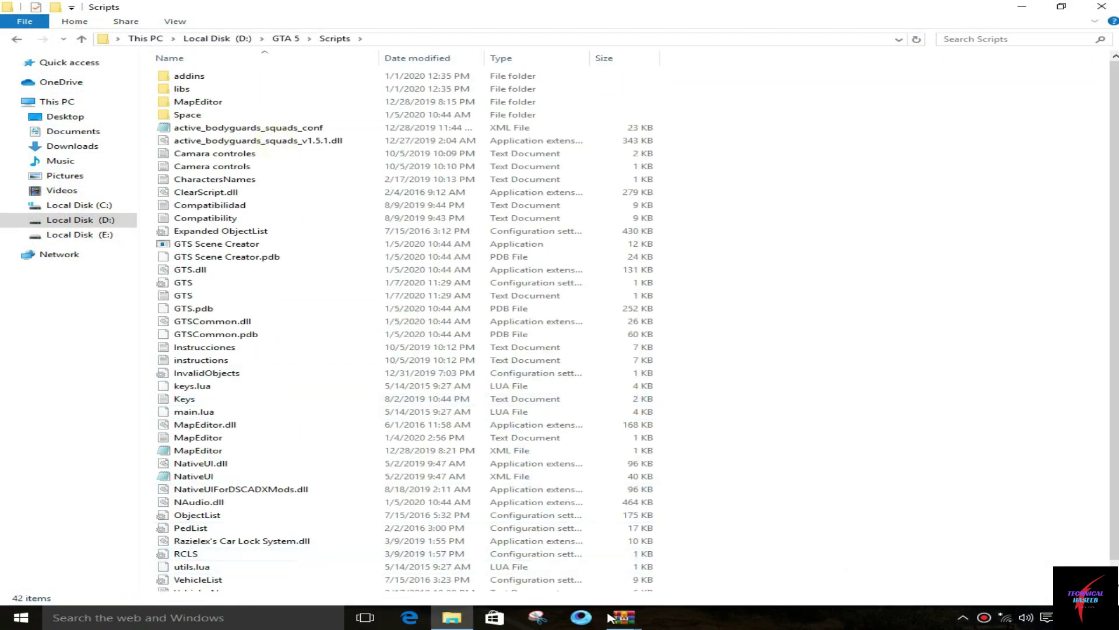
{"action": "mouse_move", "coordinate": [613, 612]}
{"action": "left_click", "coordinate": [470, 550]}
{"action": "key", "text": "ctrl+a"}
{"action": "left_click_drag", "start_coordinate": [322, 292], "coordinate": [496, 307]}
{"action": "left_click_drag", "start_coordinate": [1064, 311], "coordinate": [1064, 311]}
{"action": "left_click", "coordinate": [502, 209]}
{"action": "mouse_move", "coordinate": [623, 617]}
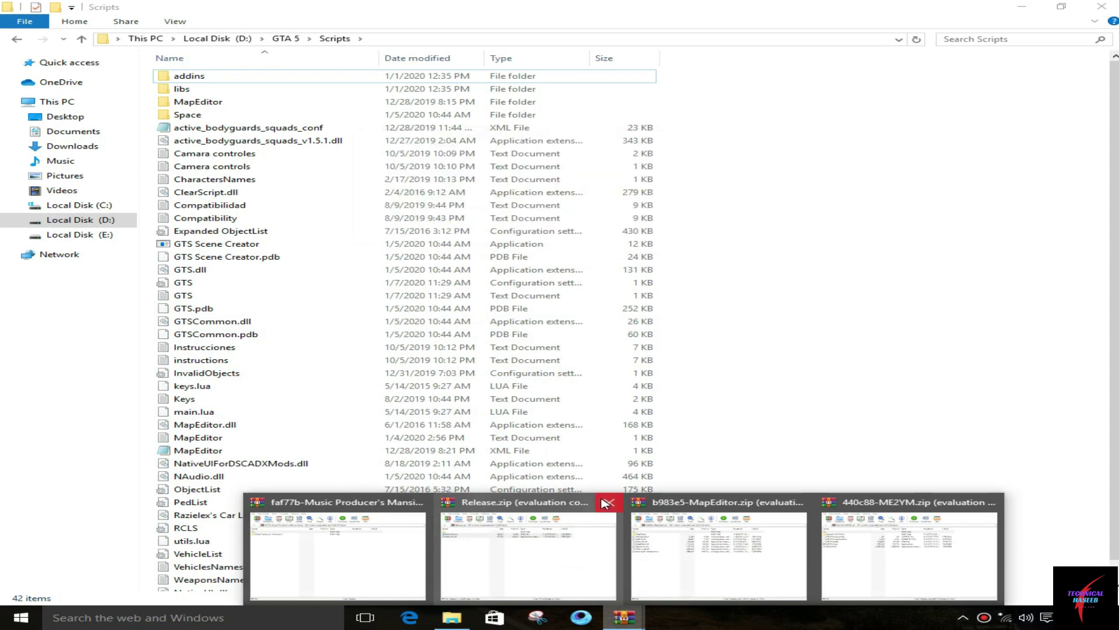
{"action": "left_click", "coordinate": [609, 502]}
Copy all contents of b983e5-MapEditor.zip into the Scripts folder, replacing existing files, and close the archive
{"action": "left_click", "coordinate": [528, 542]}
{"action": "left_click_drag", "start_coordinate": [528, 542], "coordinate": [551, 336]}
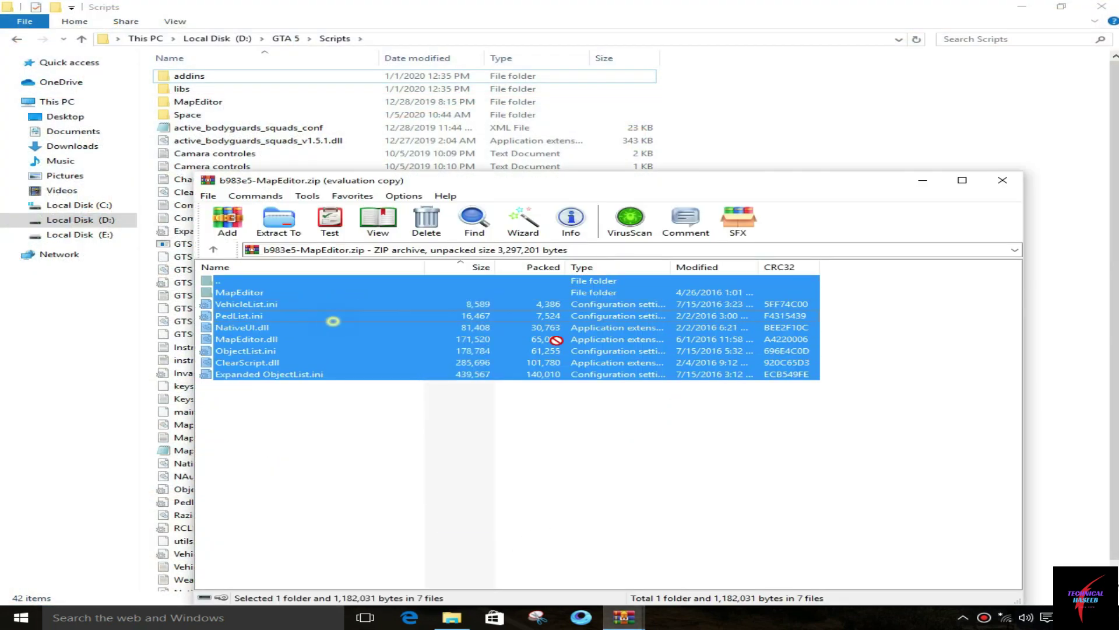
{"action": "left_click_drag", "start_coordinate": [1085, 339], "coordinate": [948, 430]}
{"action": "key", "text": "Return"}
{"action": "mouse_move", "coordinate": [624, 617]}
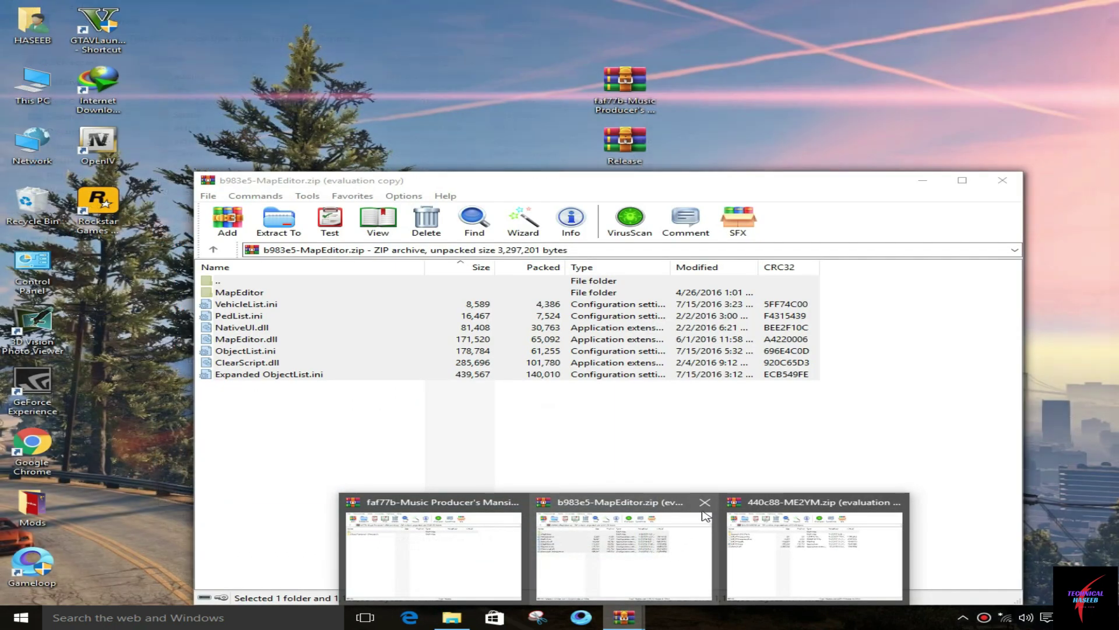
{"action": "left_click", "coordinate": [704, 502]}
Return to the GTA 5 folder and create a folder named maps, accepting a merge with any existing one
{"action": "key", "text": "BackSpace"}
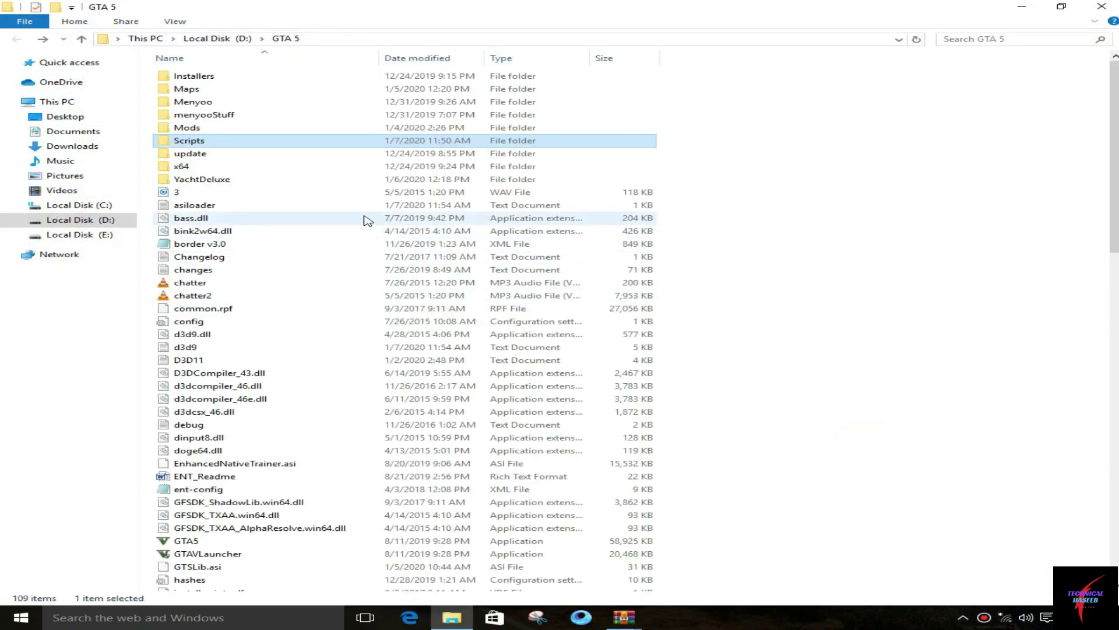
{"action": "right_click", "coordinate": [742, 221]}
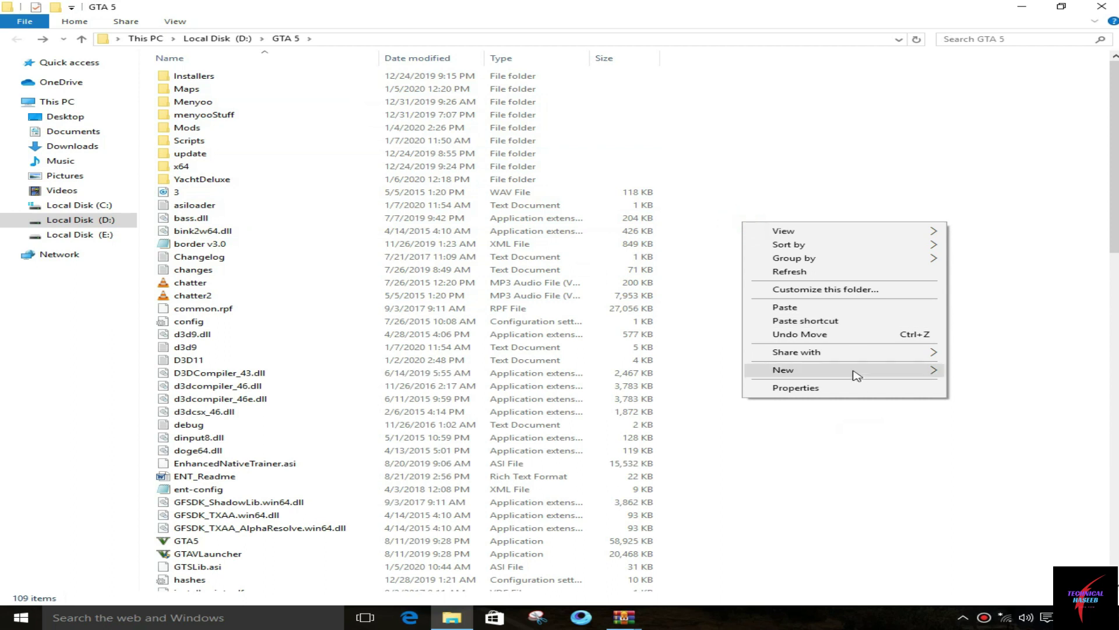
{"action": "mouse_move", "coordinate": [855, 375]}
{"action": "left_click", "coordinate": [555, 370]}
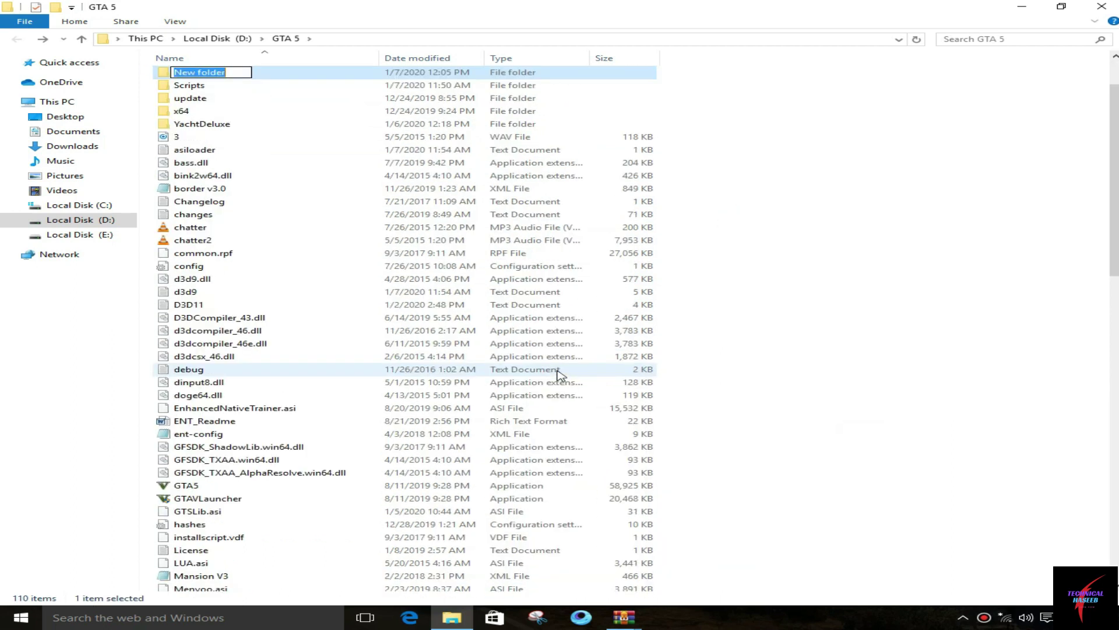
{"action": "type", "text": "maps"}
{"action": "key", "text": "Return"}
{"action": "key", "text": "Return"}
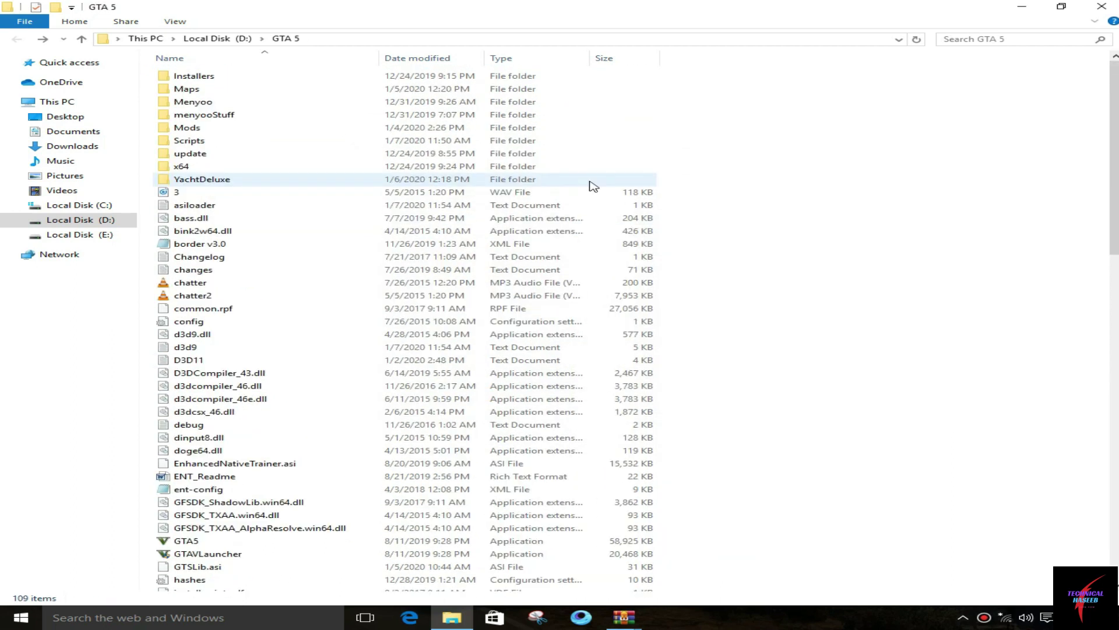
Open the Maps folder and browse the Music Producer's Mansion 6 archive to its Map Editor\With People folder
{"action": "double_click", "coordinate": [244, 89]}
{"action": "mouse_move", "coordinate": [624, 616]}
{"action": "left_click", "coordinate": [574, 539]}
{"action": "key", "text": "Down"}
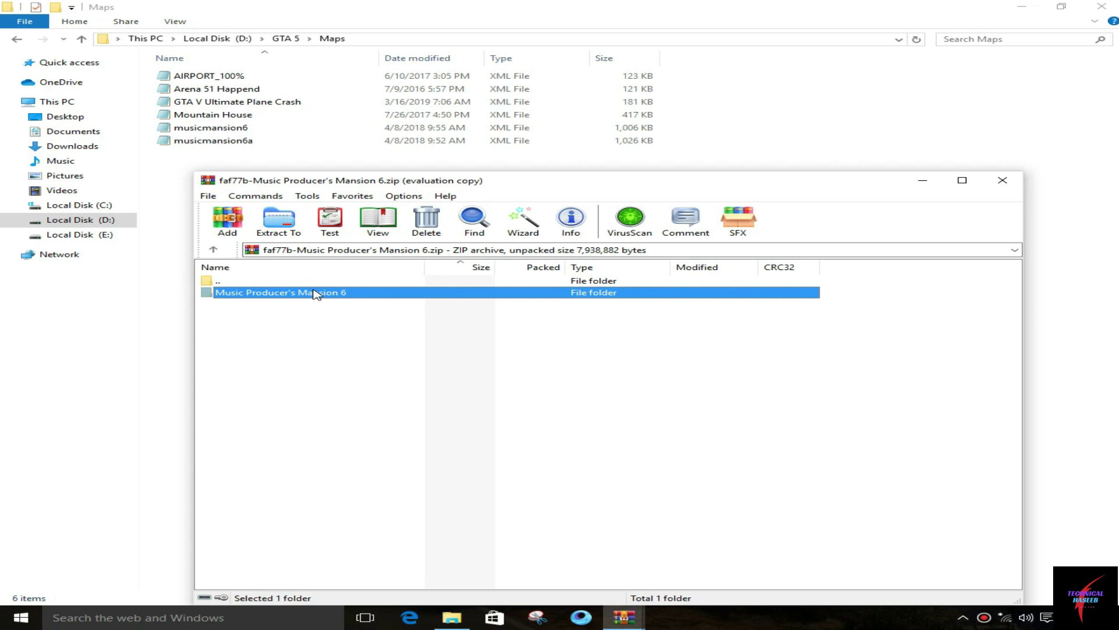
{"action": "double_click", "coordinate": [419, 293]}
{"action": "double_click", "coordinate": [325, 306]}
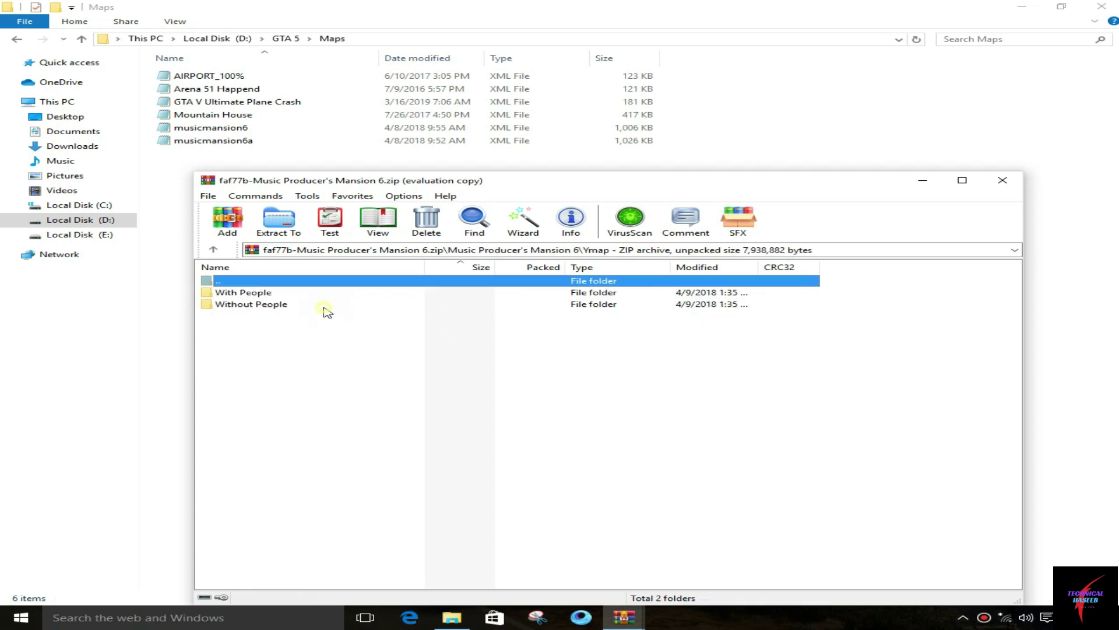
{"action": "key", "text": "BackSpace"}
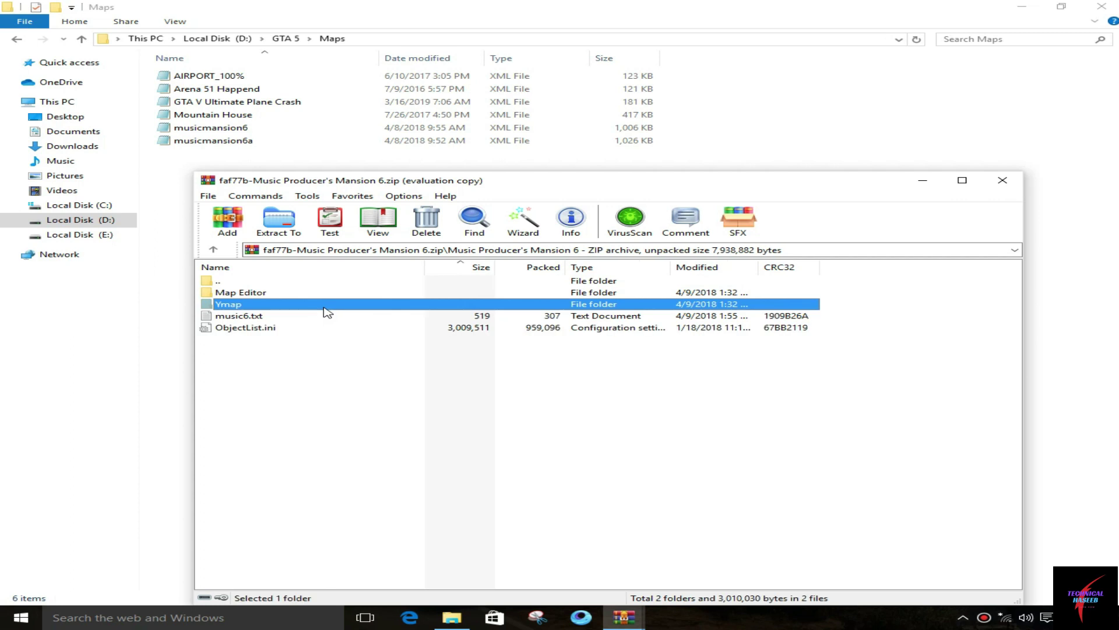
{"action": "left_click", "coordinate": [268, 294]}
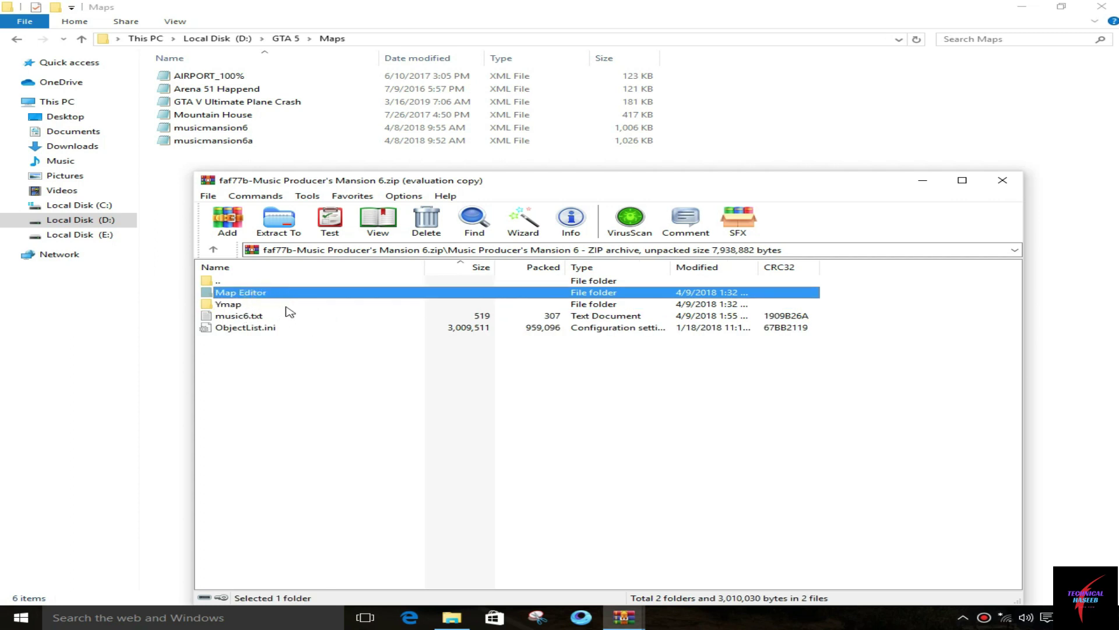
{"action": "double_click", "coordinate": [280, 295]}
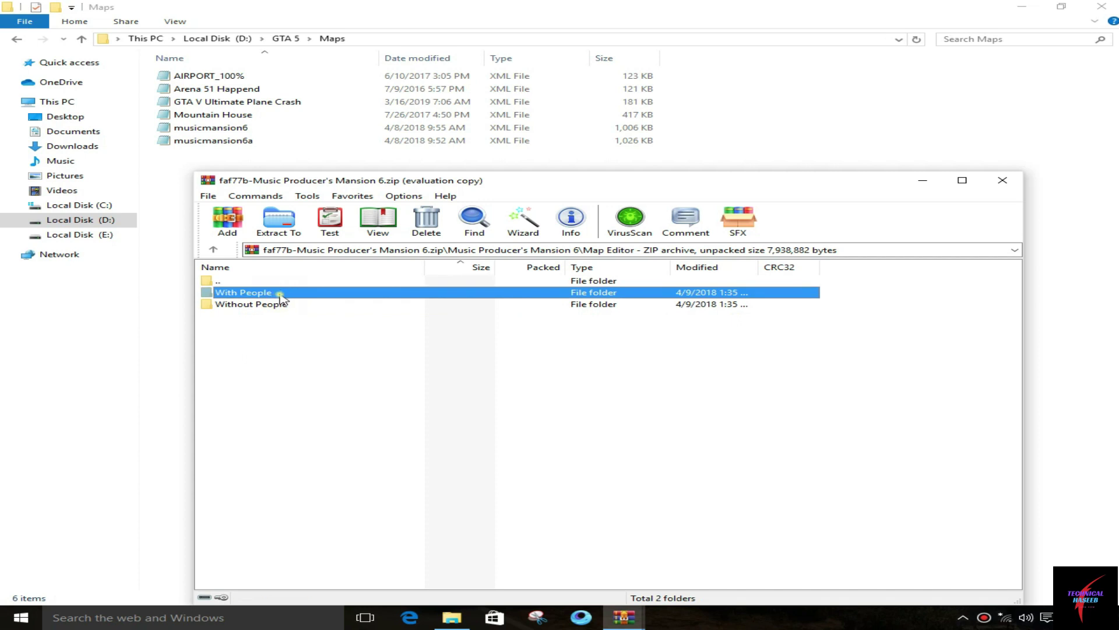
{"action": "double_click", "coordinate": [280, 294]}
Copy musicmansion6a.xml from the archive into the Maps folder, replacing the existing copy, and close the folder and open archives
{"action": "left_click_drag", "start_coordinate": [279, 293], "coordinate": [281, 265]}
{"action": "left_click_drag", "start_coordinate": [299, 152], "coordinate": [295, 155]}
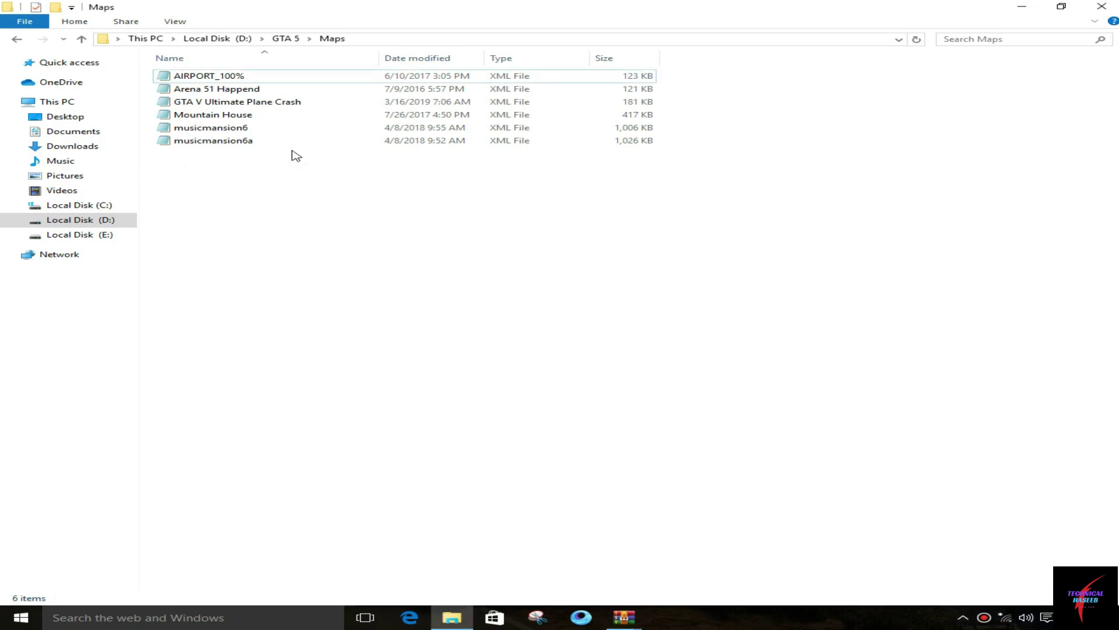
{"action": "left_click", "coordinate": [431, 220]}
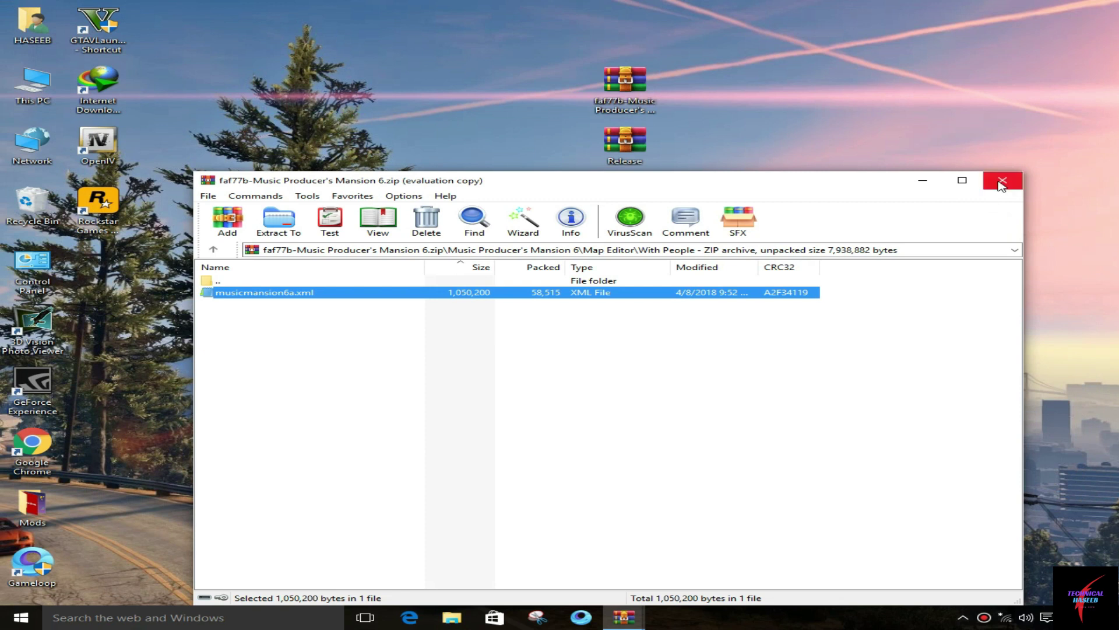
{"action": "left_click", "coordinate": [1001, 183]}
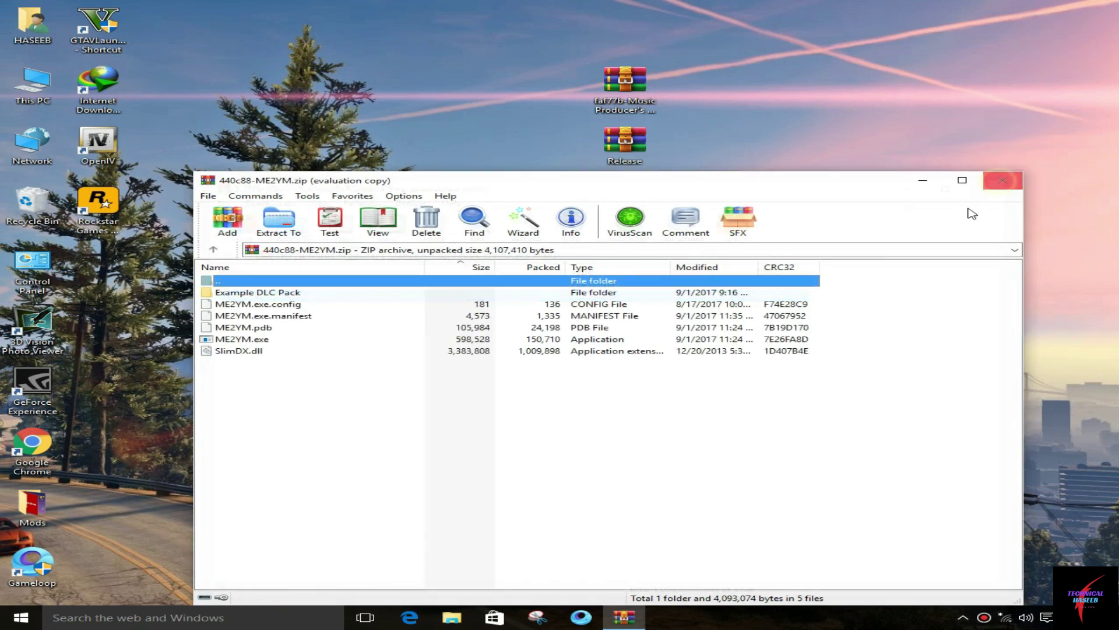
{"action": "left_click", "coordinate": [1003, 184]}
{"action": "left_click", "coordinate": [636, 93]}
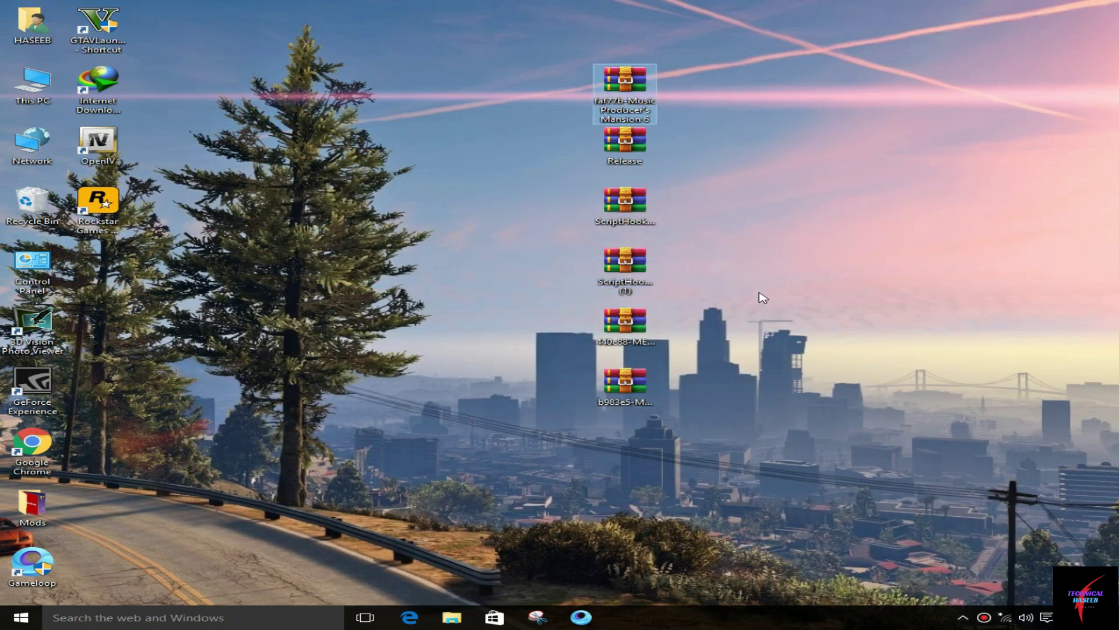
Open the 440c88-ME2YM archive, and in the GTA 5 folder go to Mods\update\x64\dlcpacks
{"action": "double_click", "coordinate": [652, 334]}
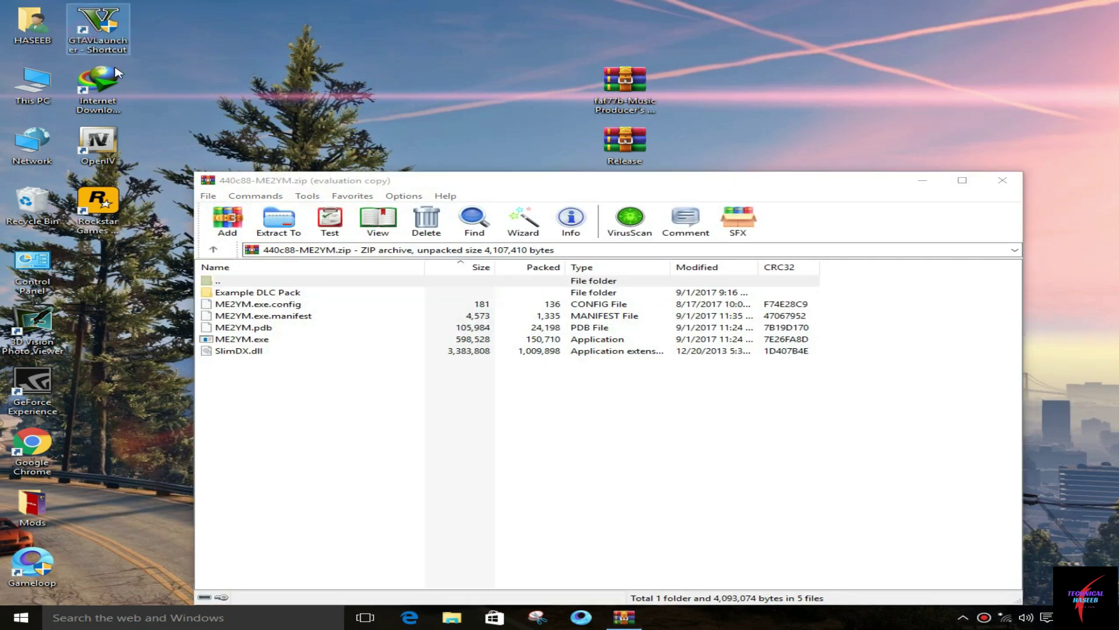
{"action": "right_click", "coordinate": [87, 26]}
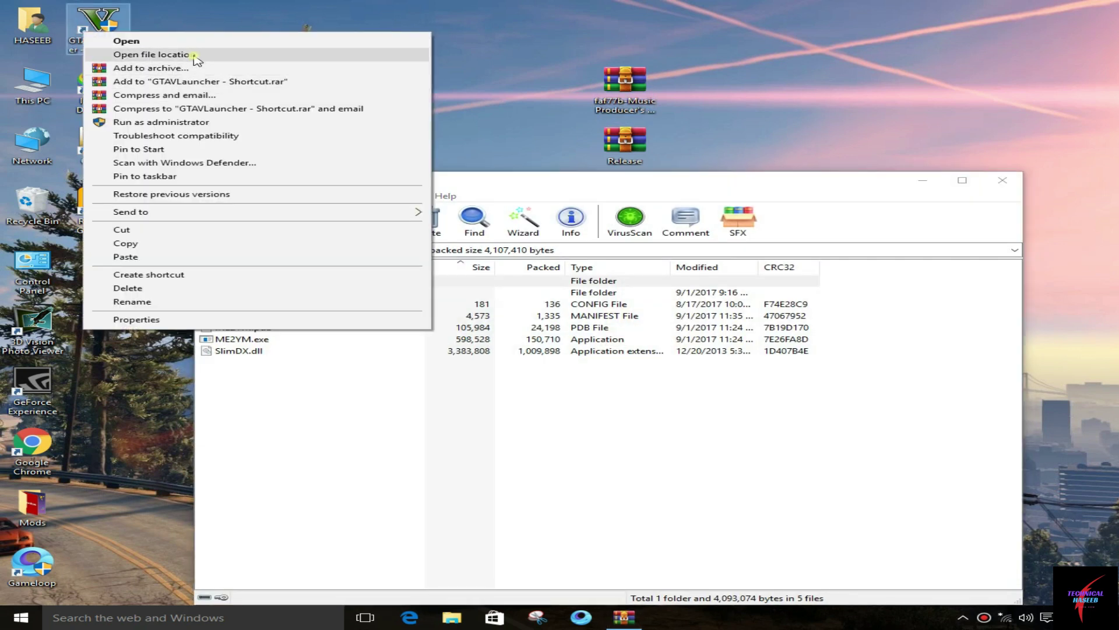
{"action": "left_click", "coordinate": [193, 55]}
{"action": "double_click", "coordinate": [250, 128]}
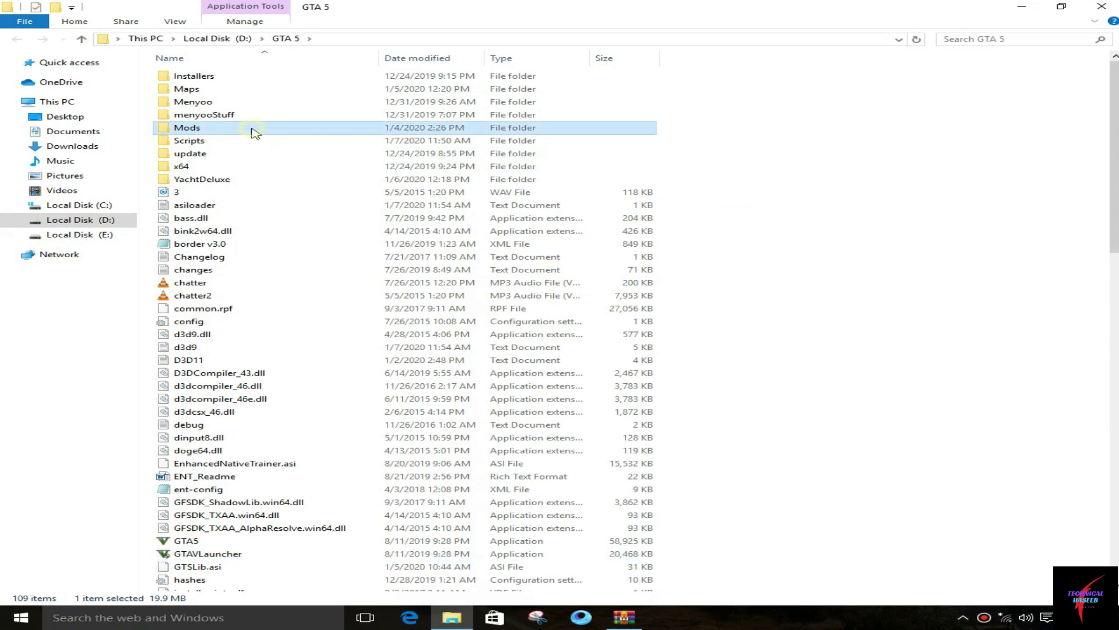
{"action": "left_click", "coordinate": [250, 78]}
{"action": "double_click", "coordinate": [251, 77]}
{"action": "left_click", "coordinate": [258, 78]}
{"action": "double_click", "coordinate": [257, 78]}
{"action": "double_click", "coordinate": [260, 91]}
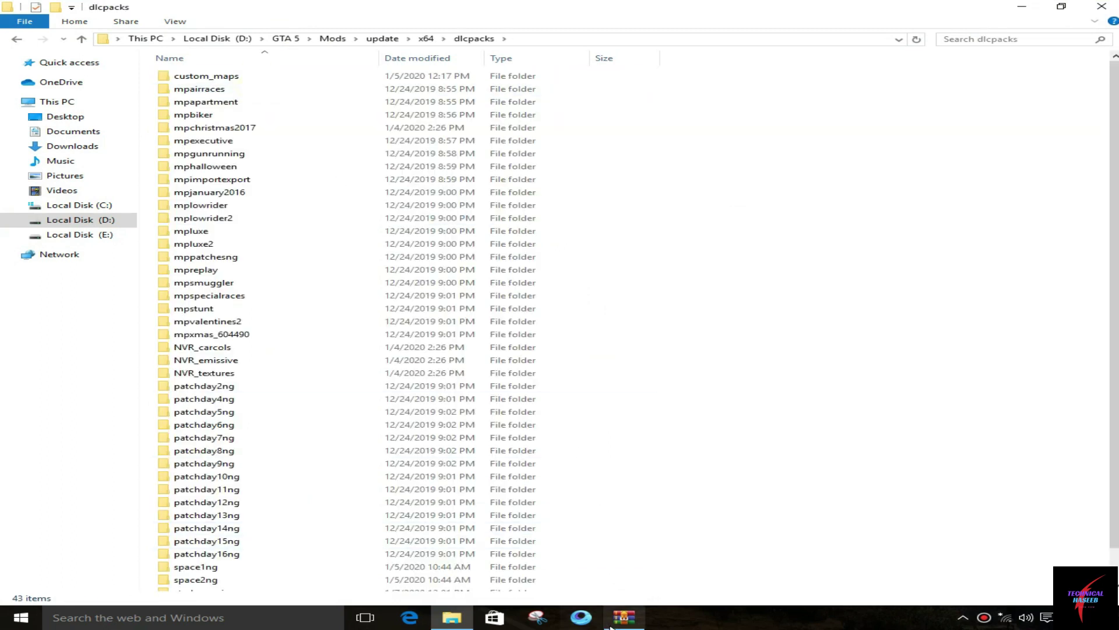
Copy custom_maps from the archive's Example DLC Pack folder into dlcpacks, replacing the existing dlc.rpf, and close the archive
{"action": "left_click", "coordinate": [623, 617]}
{"action": "left_click", "coordinate": [289, 293]}
{"action": "double_click", "coordinate": [290, 293]}
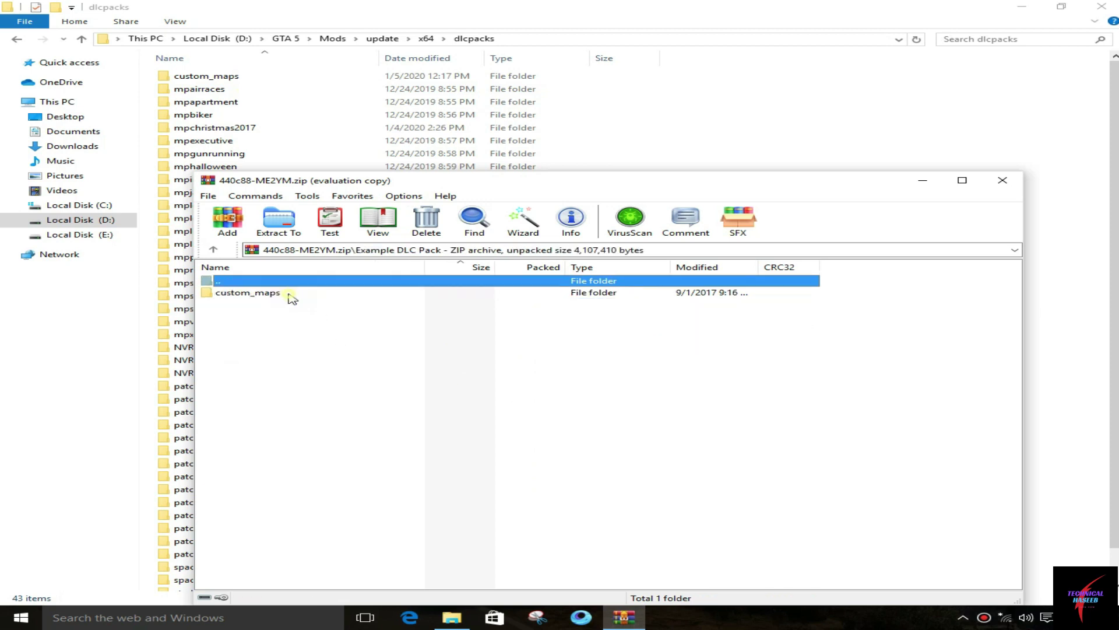
{"action": "left_click_drag", "start_coordinate": [287, 295], "coordinate": [1022, 110]}
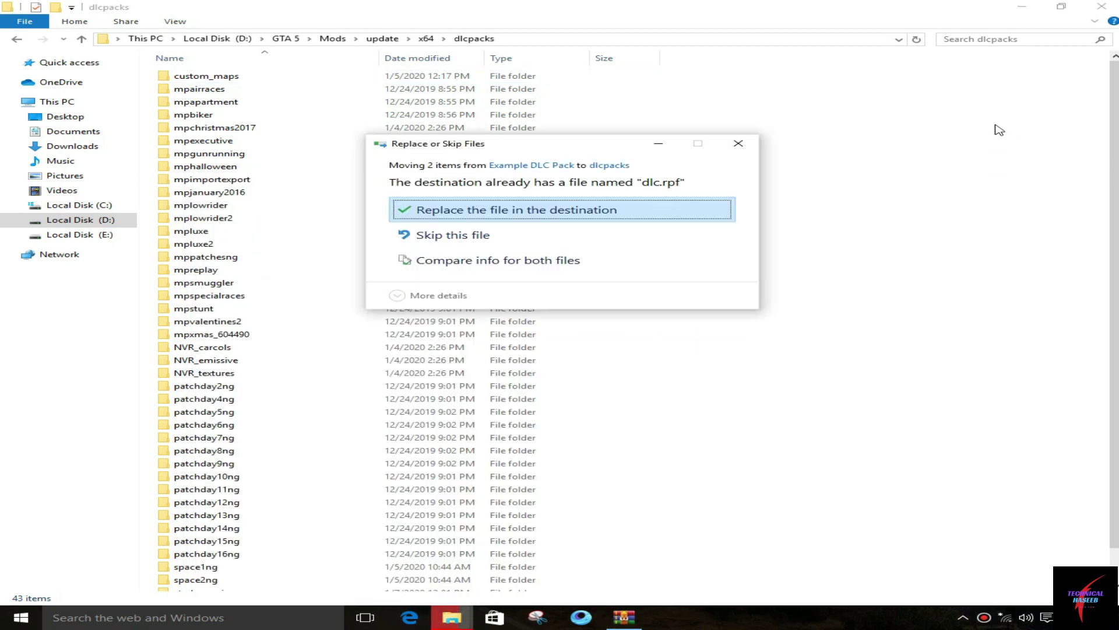
{"action": "left_click", "coordinate": [516, 209]}
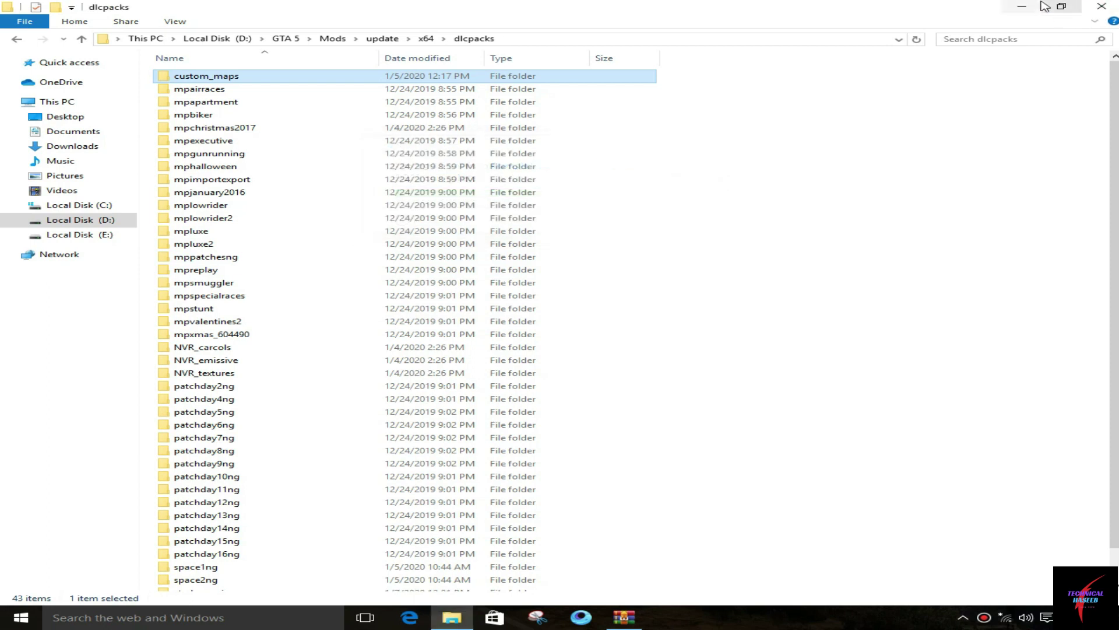
{"action": "left_click", "coordinate": [451, 617]}
{"action": "left_click", "coordinate": [1002, 181]}
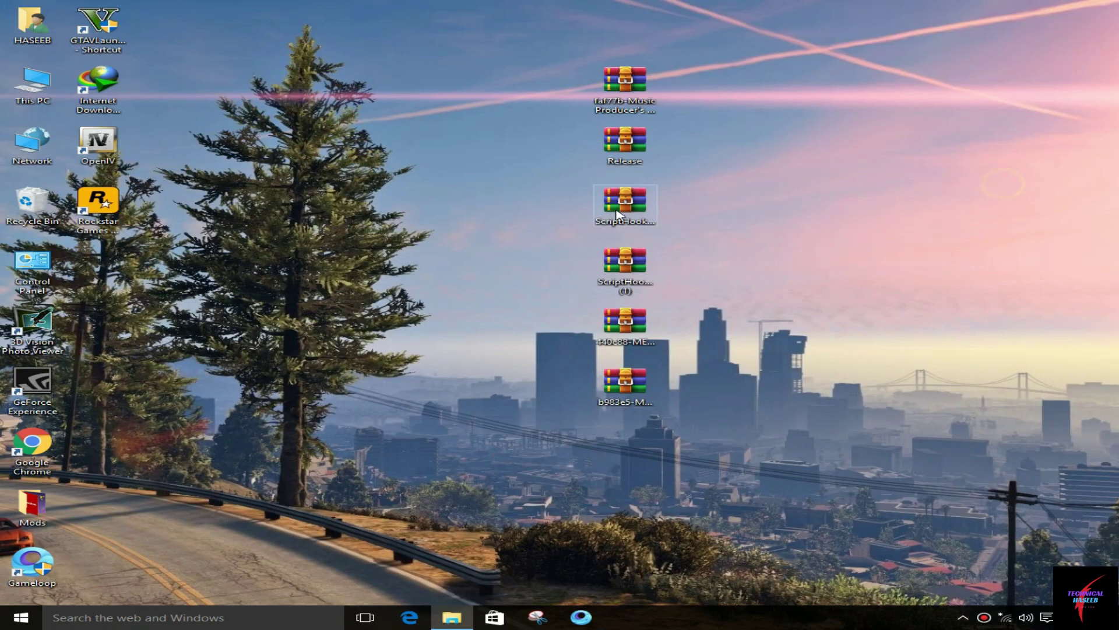
Extract the 440c88-ME2YM and Music Producer's Mansion 6 archives into their own desktop folders, and delete all the desktop archives
{"action": "right_click", "coordinate": [642, 343]}
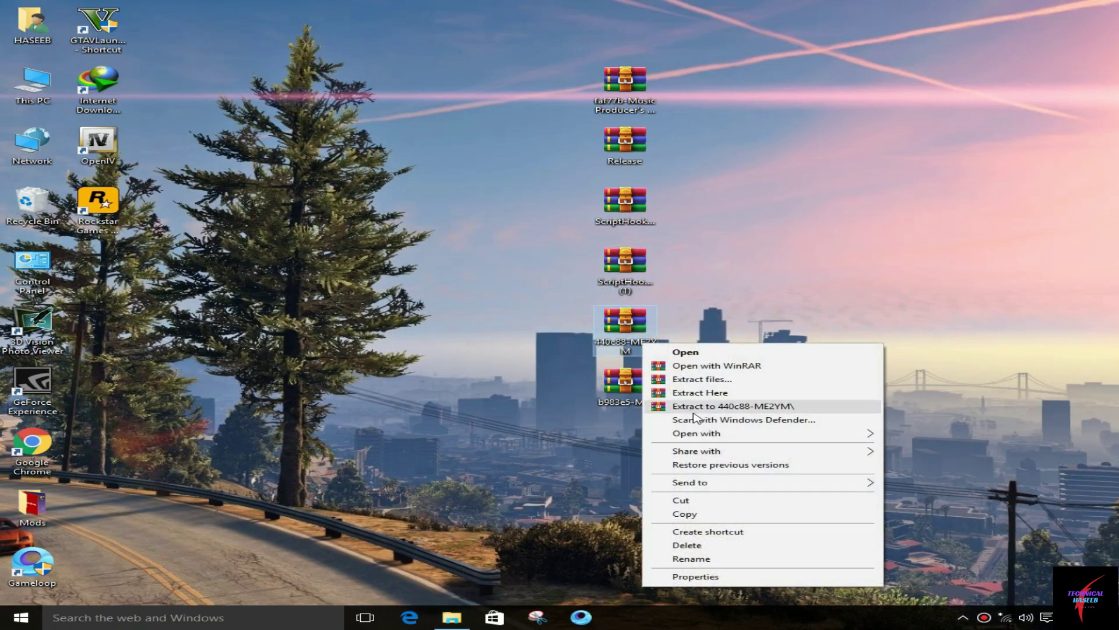
{"action": "left_click", "coordinate": [700, 406]}
{"action": "right_click", "coordinate": [622, 97]}
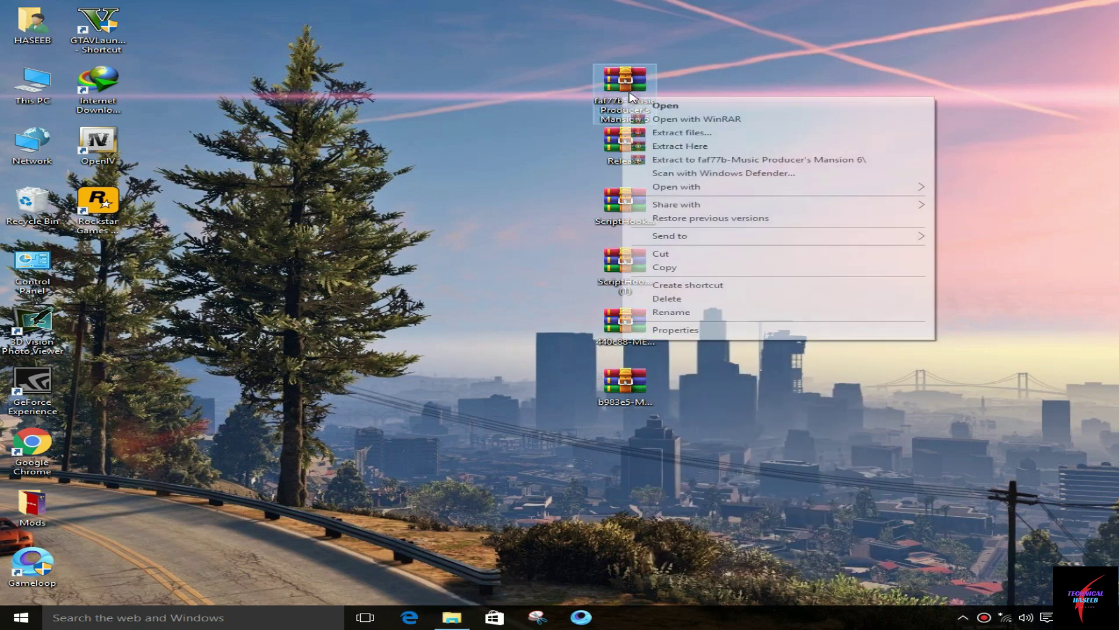
{"action": "left_click", "coordinate": [715, 159]}
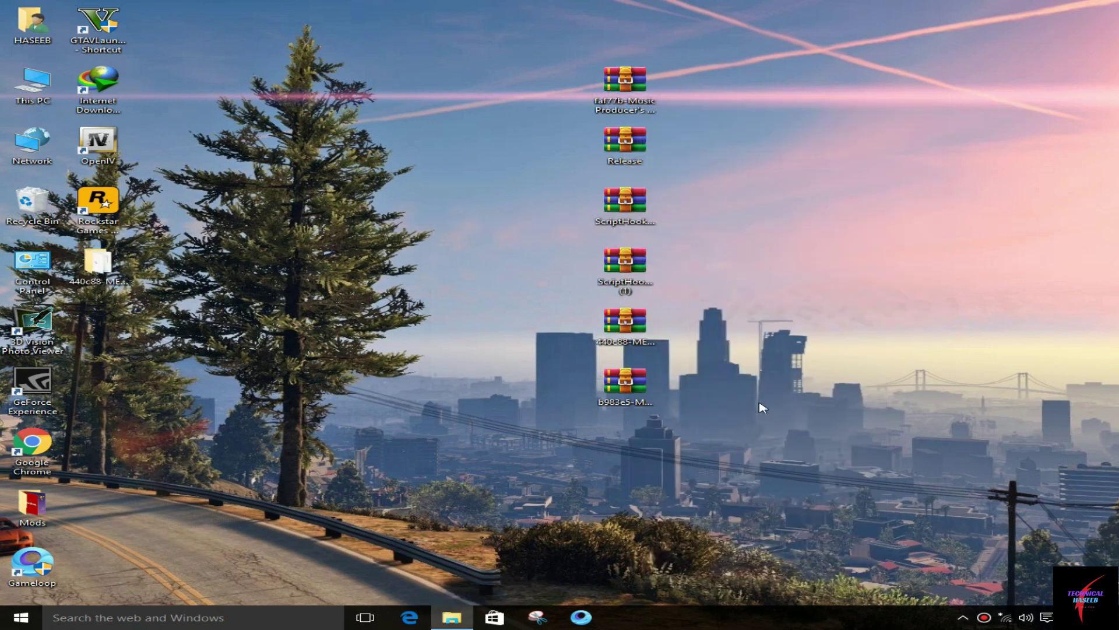
{"action": "left_click_drag", "start_coordinate": [732, 443], "coordinate": [592, 82]}
{"action": "key", "text": "Delete"}
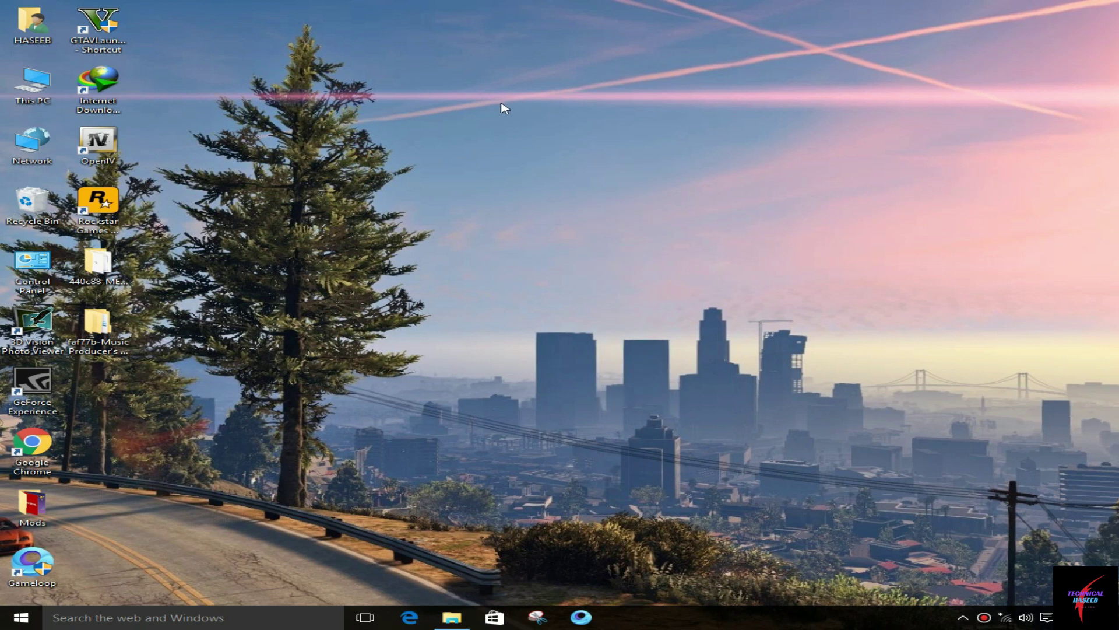
Launch the ME2YM application from the extracted 440c88-ME2YM folder on the desktop
{"action": "double_click", "coordinate": [119, 327]}
{"action": "double_click", "coordinate": [97, 264]}
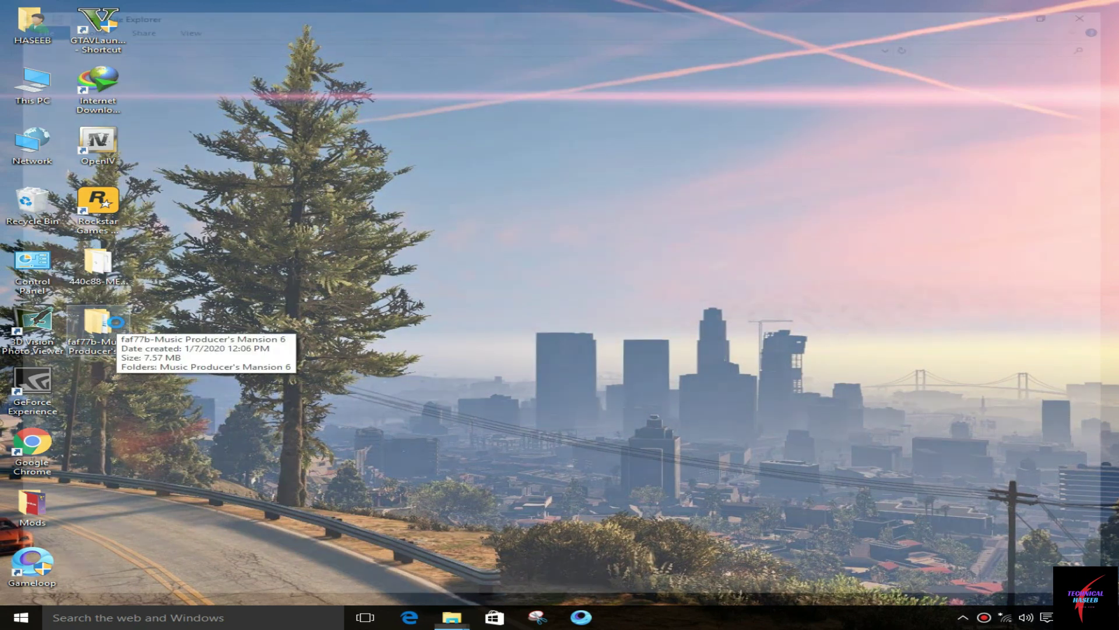
{"action": "double_click", "coordinate": [235, 88]}
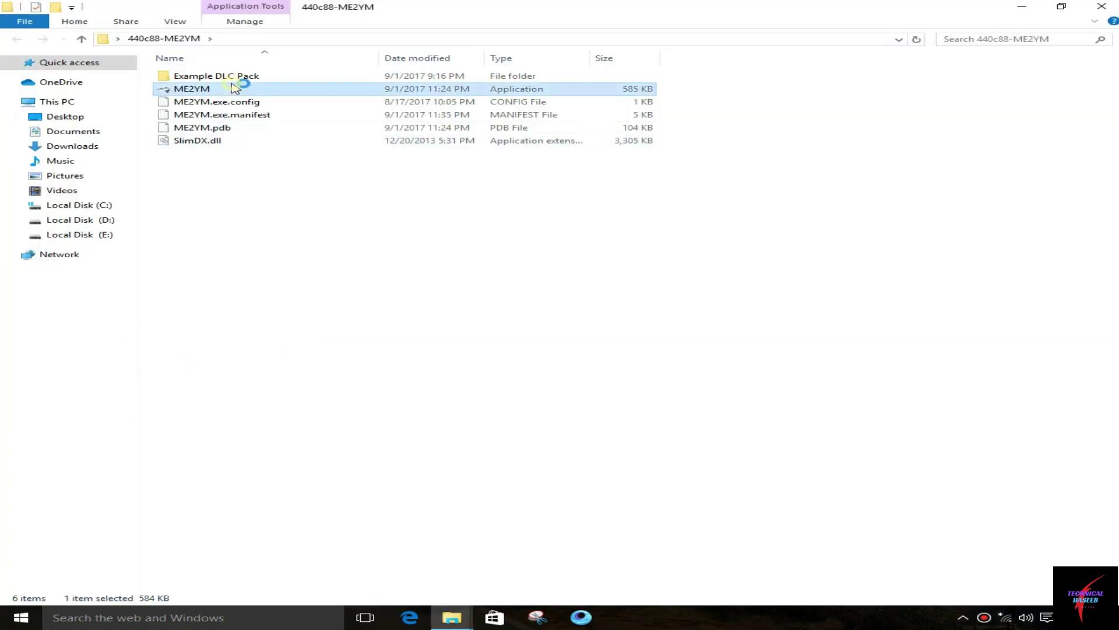
Load musicmansion6a into ME2YM from the extracted mansion folder's Map Editor\With People subfolder
{"action": "left_click", "coordinate": [164, 122]}
{"action": "left_click", "coordinate": [188, 148]}
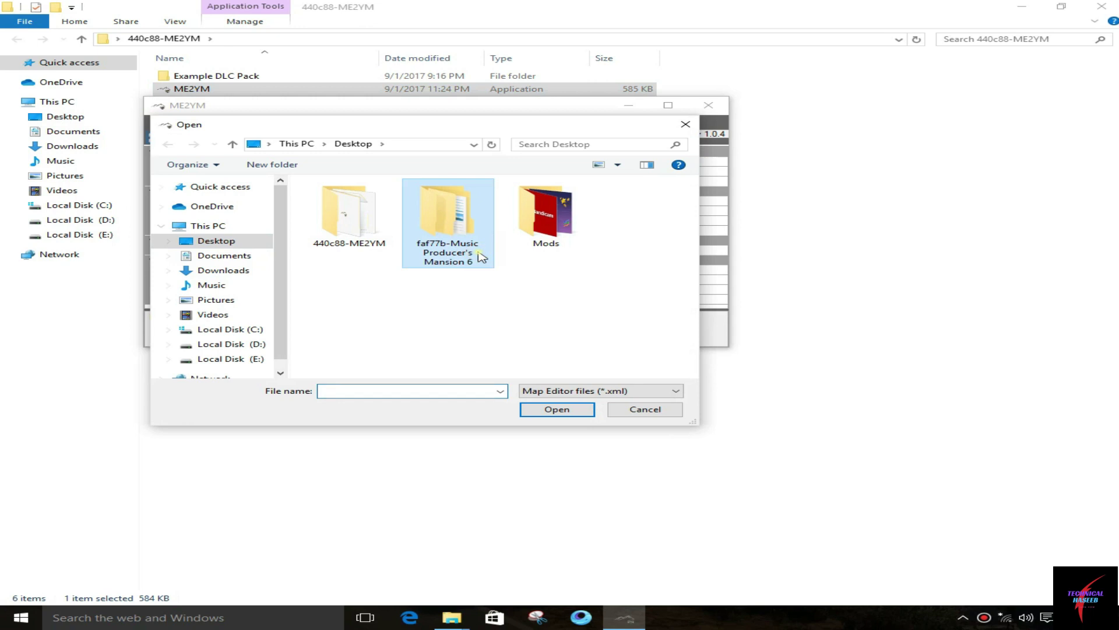
{"action": "double_click", "coordinate": [458, 236]}
{"action": "double_click", "coordinate": [401, 203]}
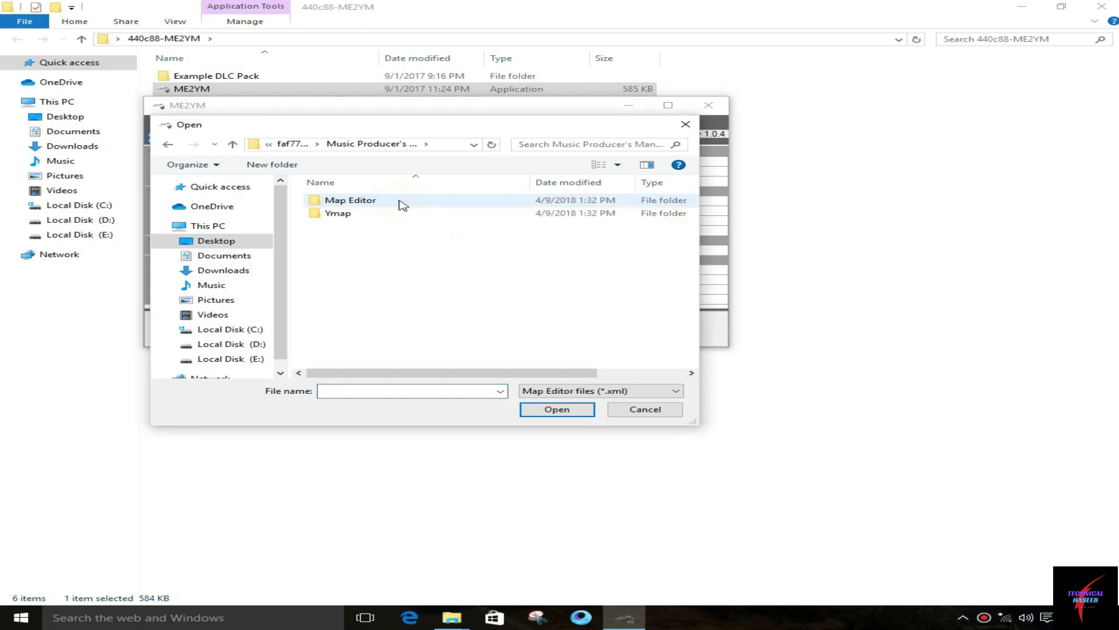
{"action": "double_click", "coordinate": [402, 201]}
{"action": "double_click", "coordinate": [400, 202]}
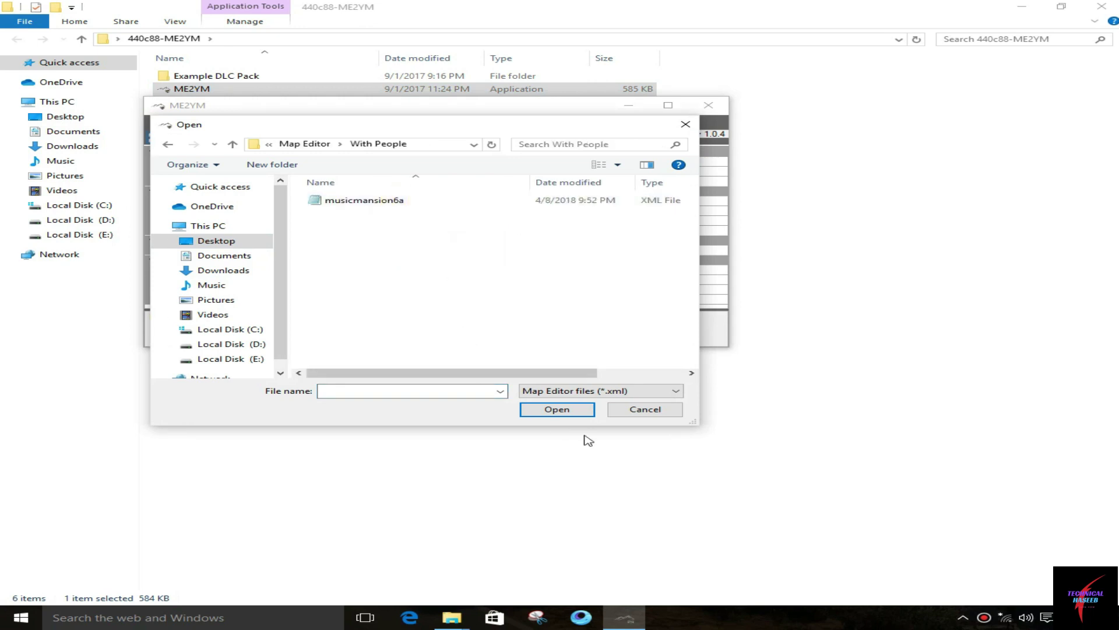
{"action": "left_click", "coordinate": [460, 202]}
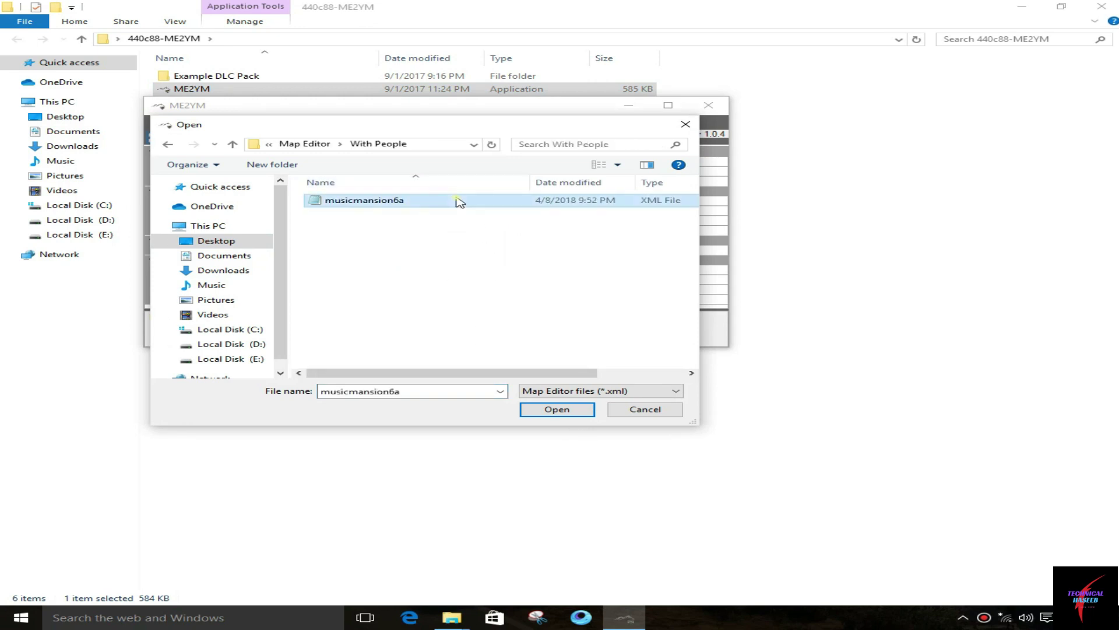
{"action": "left_click", "coordinate": [551, 410]}
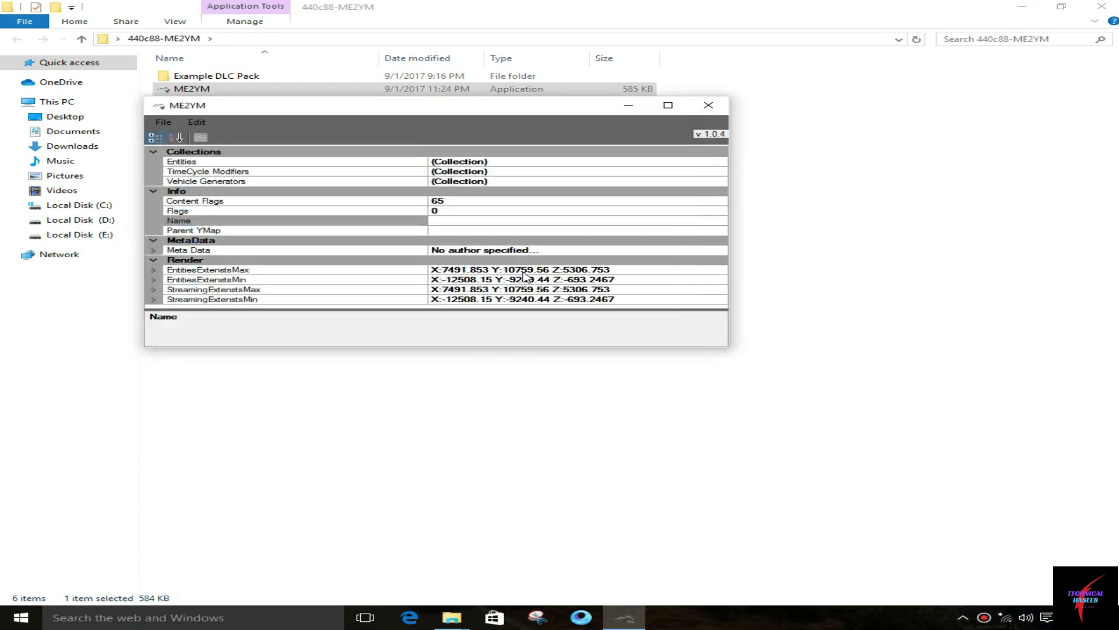
{"action": "left_click", "coordinate": [632, 289]}
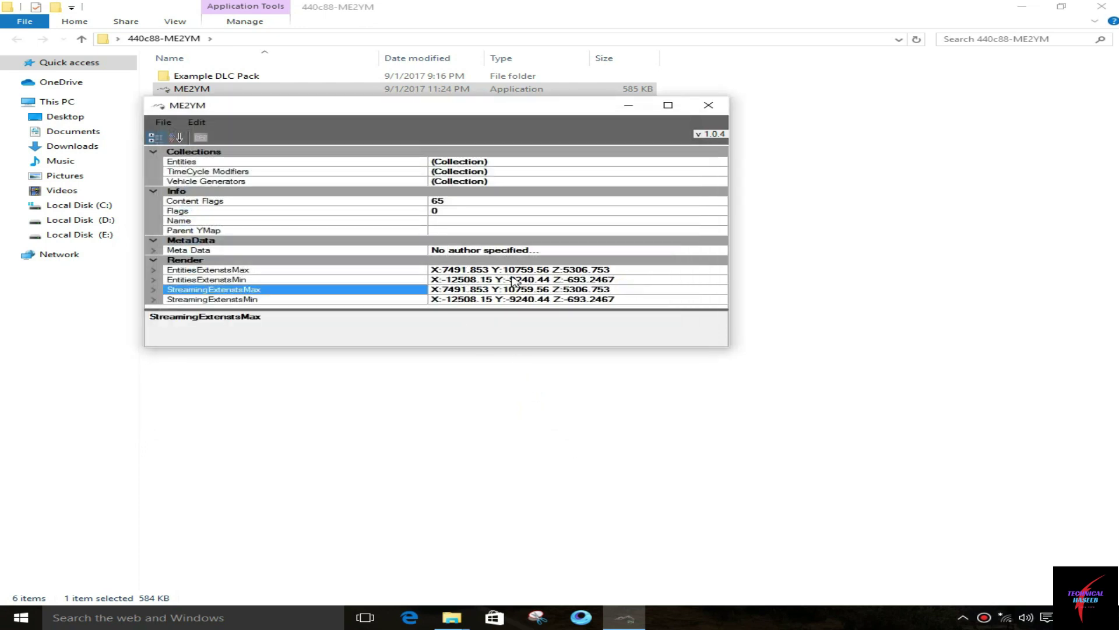
{"action": "left_click", "coordinate": [641, 301]}
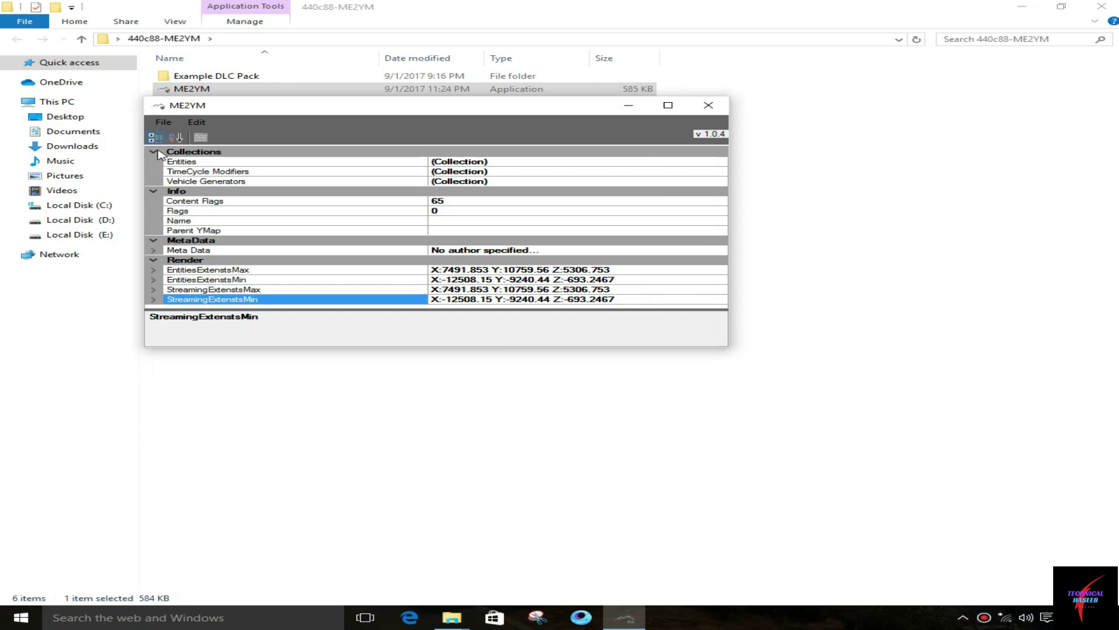
Export the loaded map to the Desktop as a YMap file named "Music producers"
{"action": "left_click", "coordinate": [168, 122]}
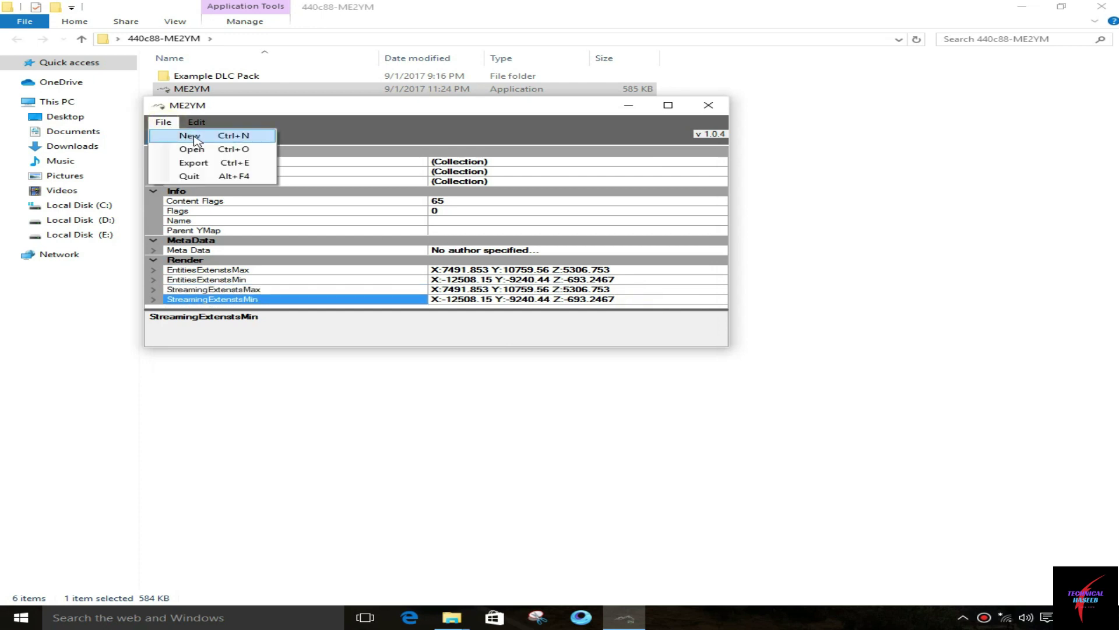
{"action": "left_click", "coordinate": [206, 164]}
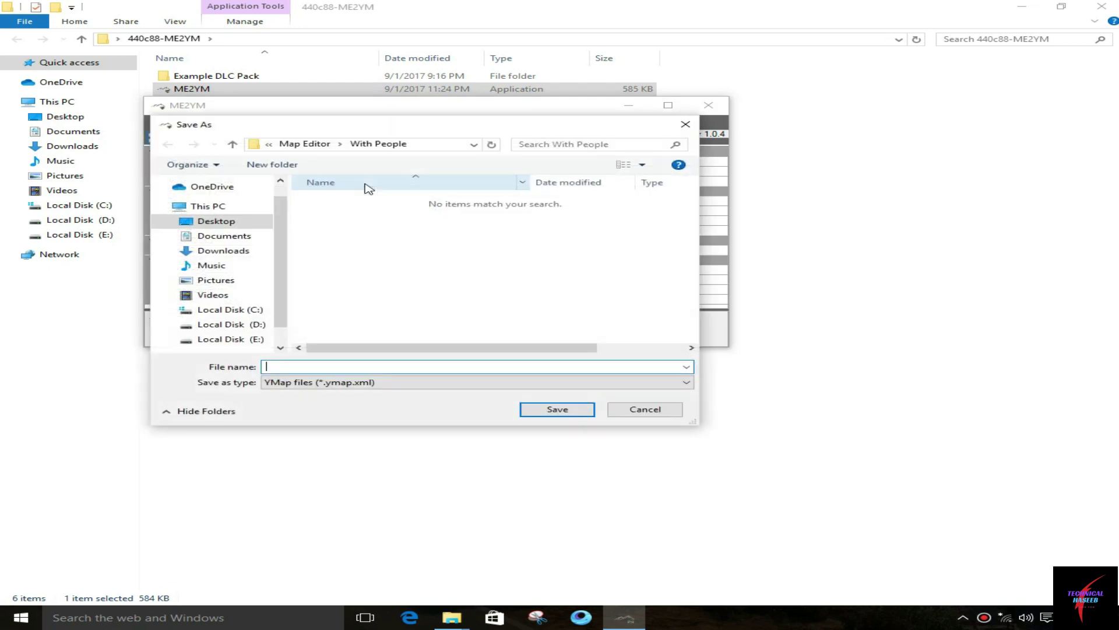
{"action": "left_click", "coordinate": [226, 222]}
{"action": "left_click", "coordinate": [349, 367]}
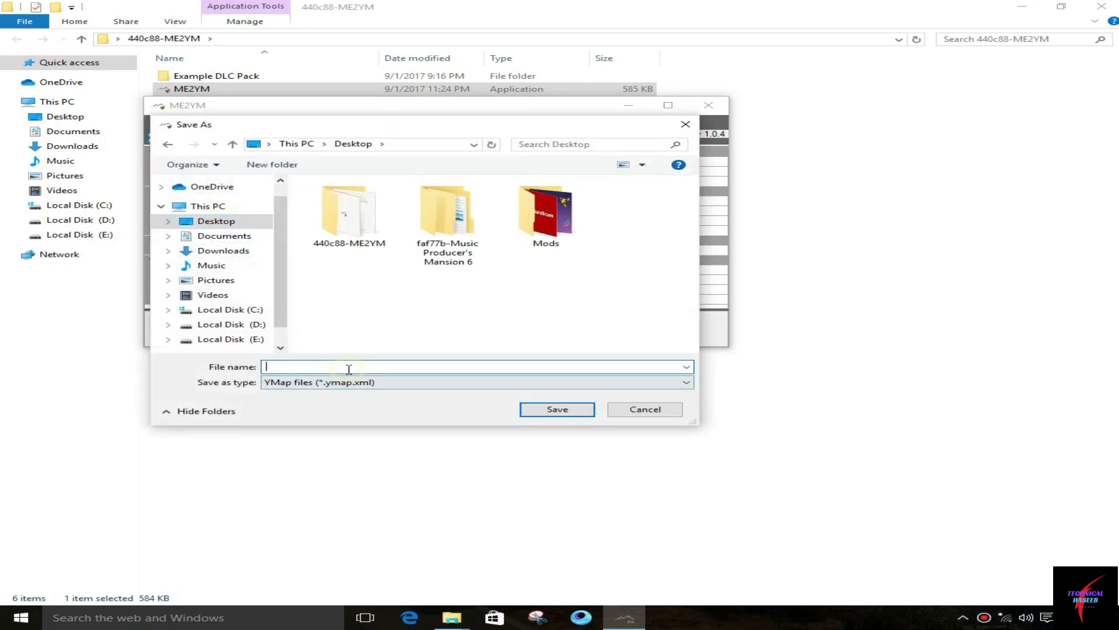
{"action": "type", "text": "Music producers"}
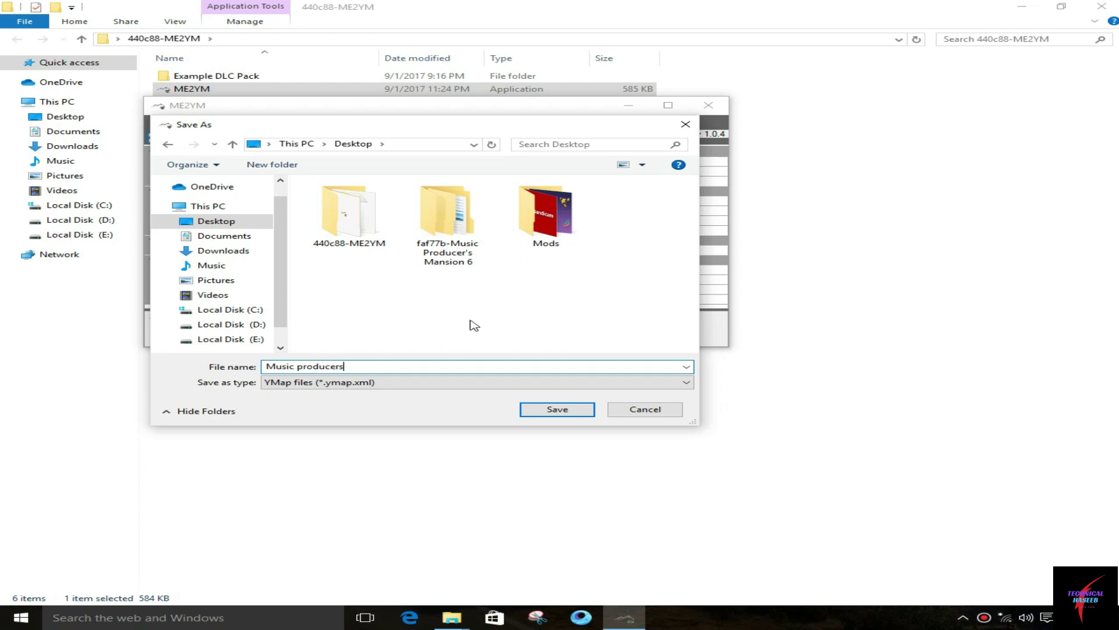
{"action": "left_click", "coordinate": [557, 410]}
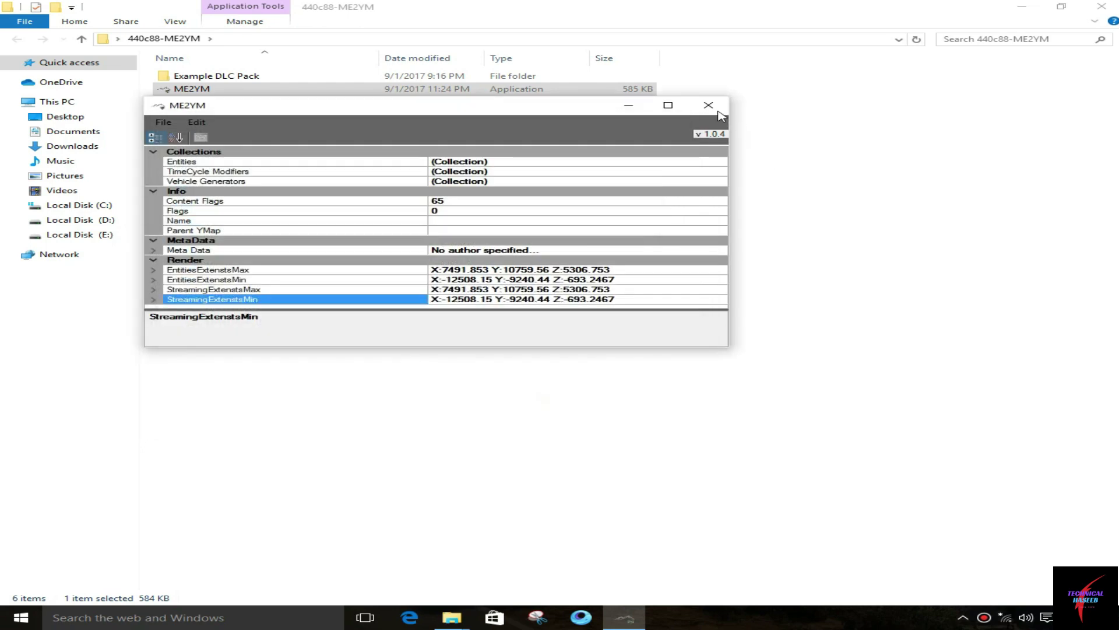
Close ME2YM and its folder window, and launch OpenIV for the Windows version of Grand Theft Auto V
{"action": "left_click", "coordinate": [718, 111]}
{"action": "left_click", "coordinate": [1101, 7]}
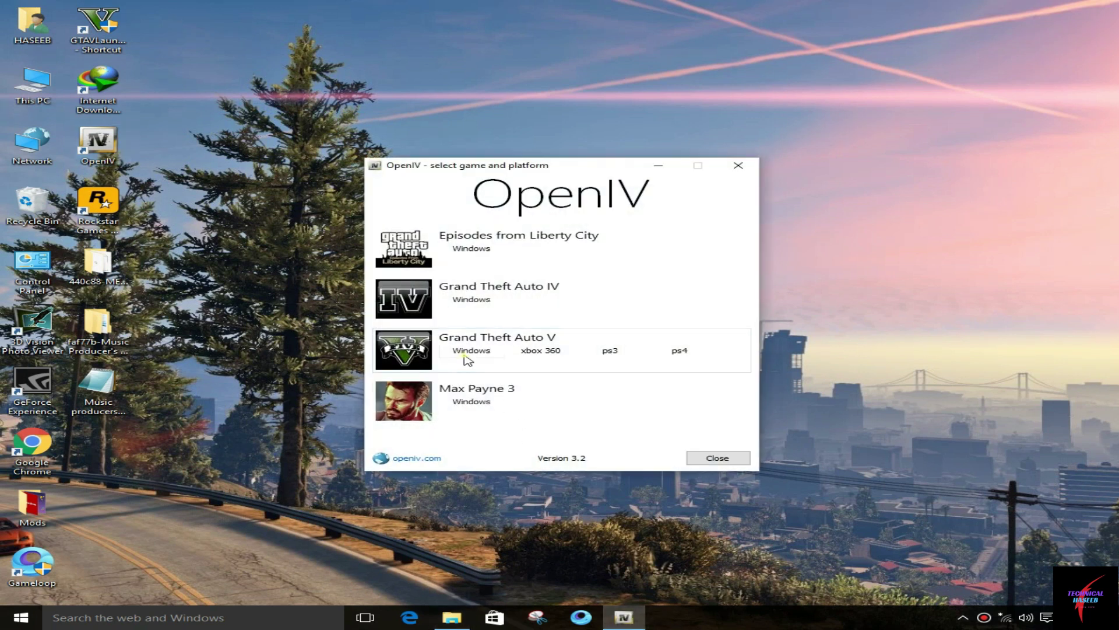
{"action": "left_click", "coordinate": [470, 350]}
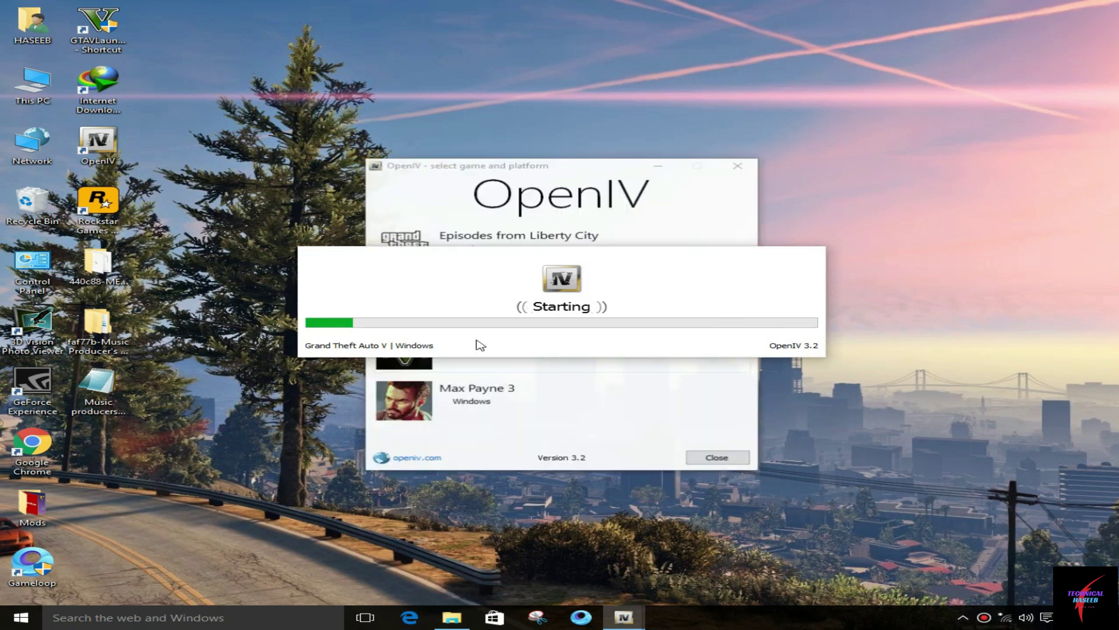
{"action": "left_click", "coordinate": [729, 457]}
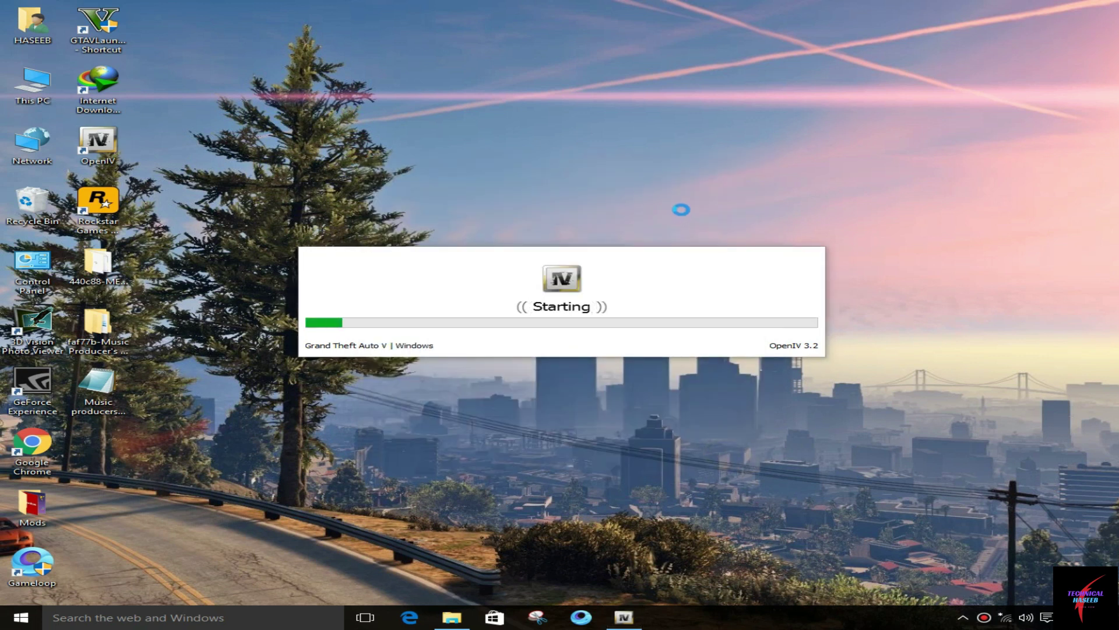
{"action": "right_click", "coordinate": [681, 210]}
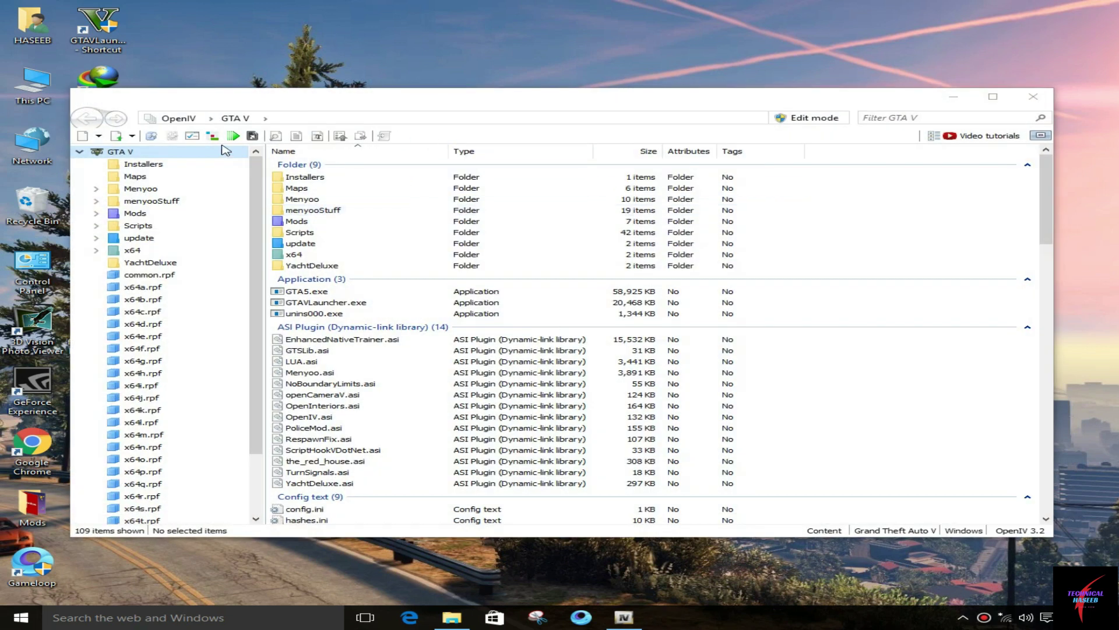
Check the ASI Manager for the installed ASI plugins, and enable edit mode, accepting the automatic-save warning
{"action": "left_click", "coordinate": [196, 137]}
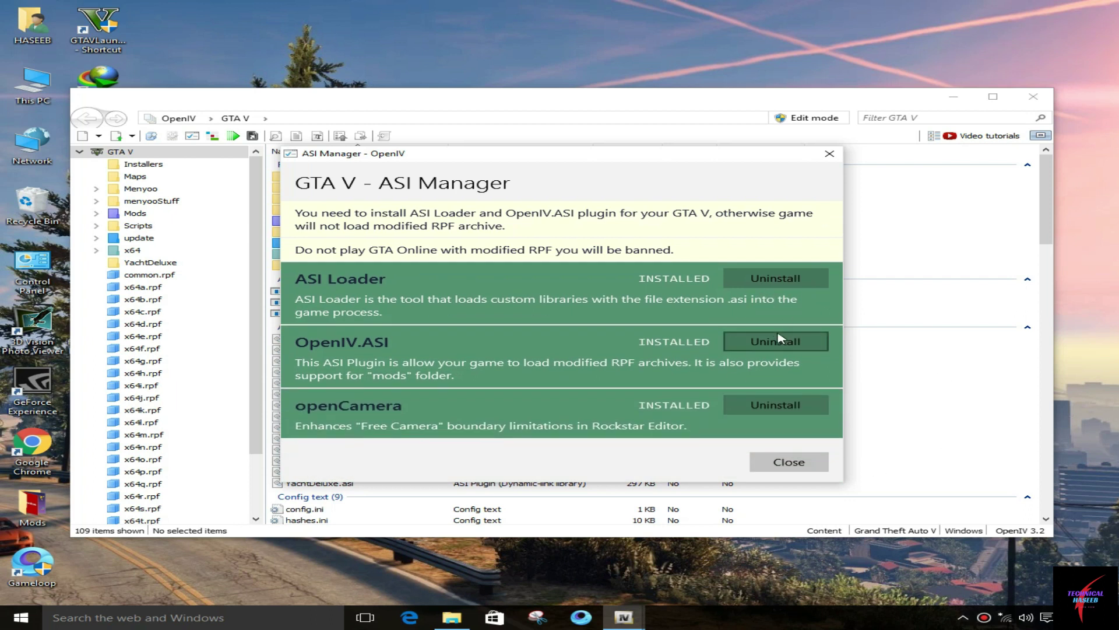
{"action": "left_click", "coordinate": [773, 464]}
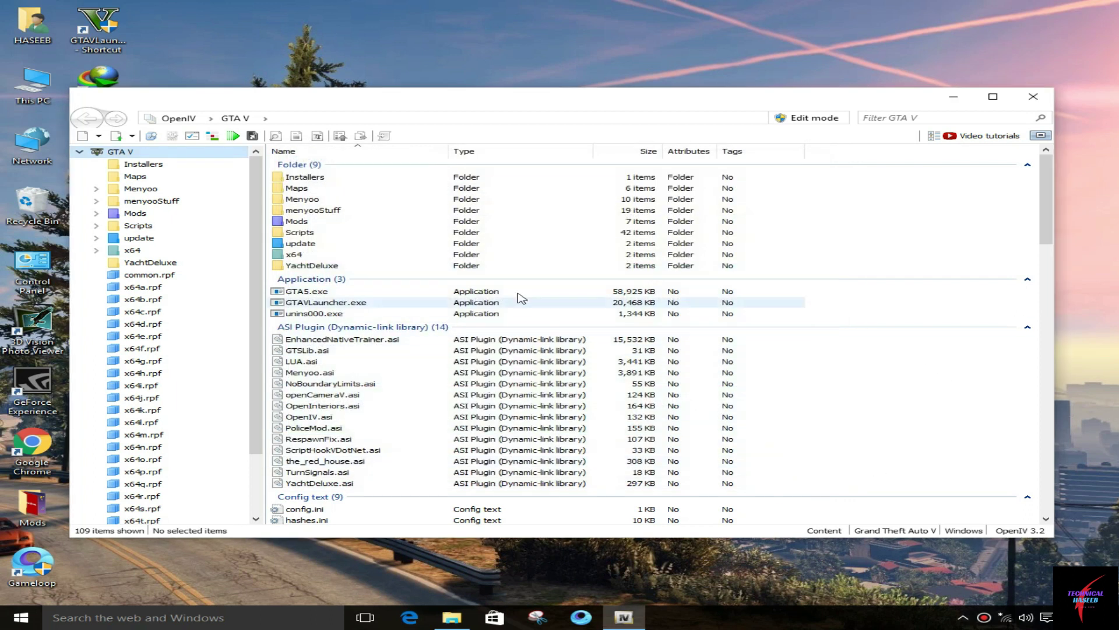
{"action": "left_click", "coordinate": [809, 119]}
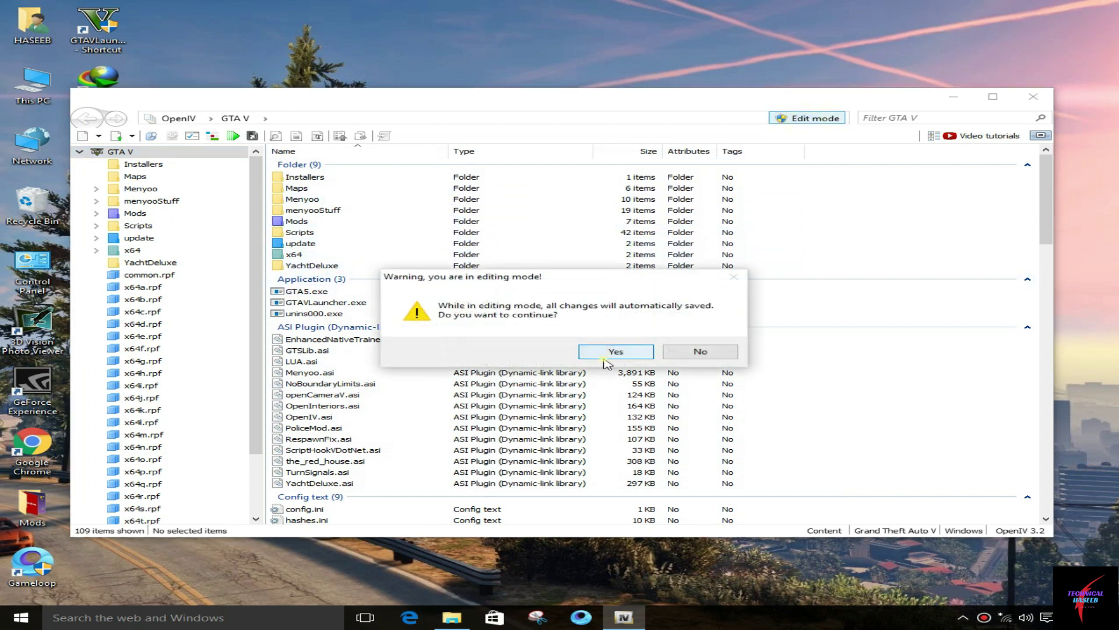
{"action": "left_click", "coordinate": [607, 354]}
{"action": "left_click", "coordinate": [811, 121]}
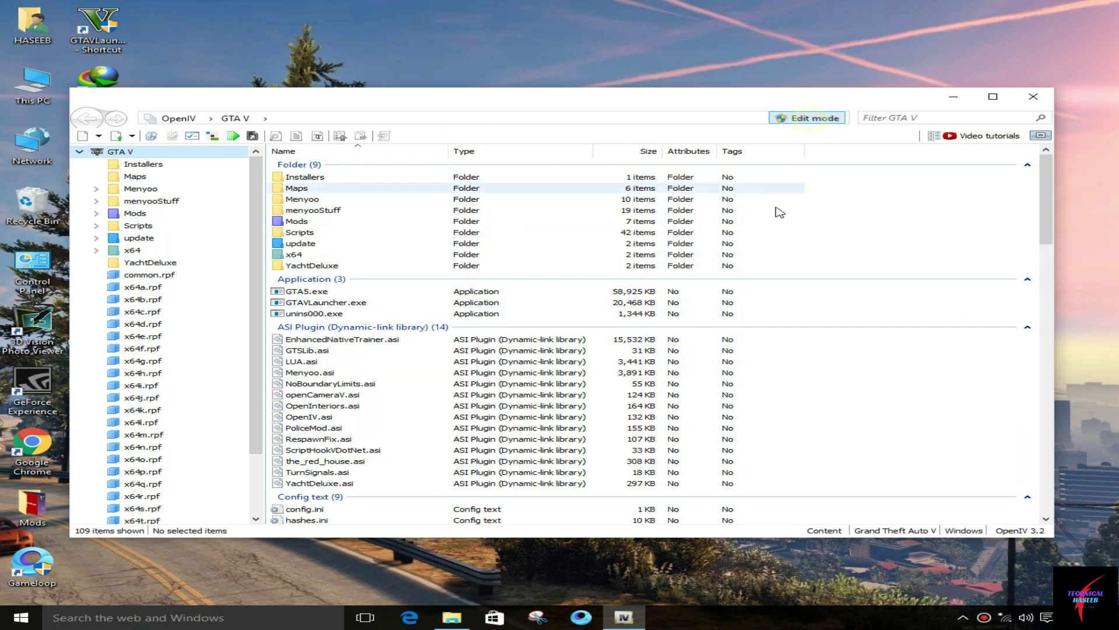
{"action": "left_click", "coordinate": [819, 120]}
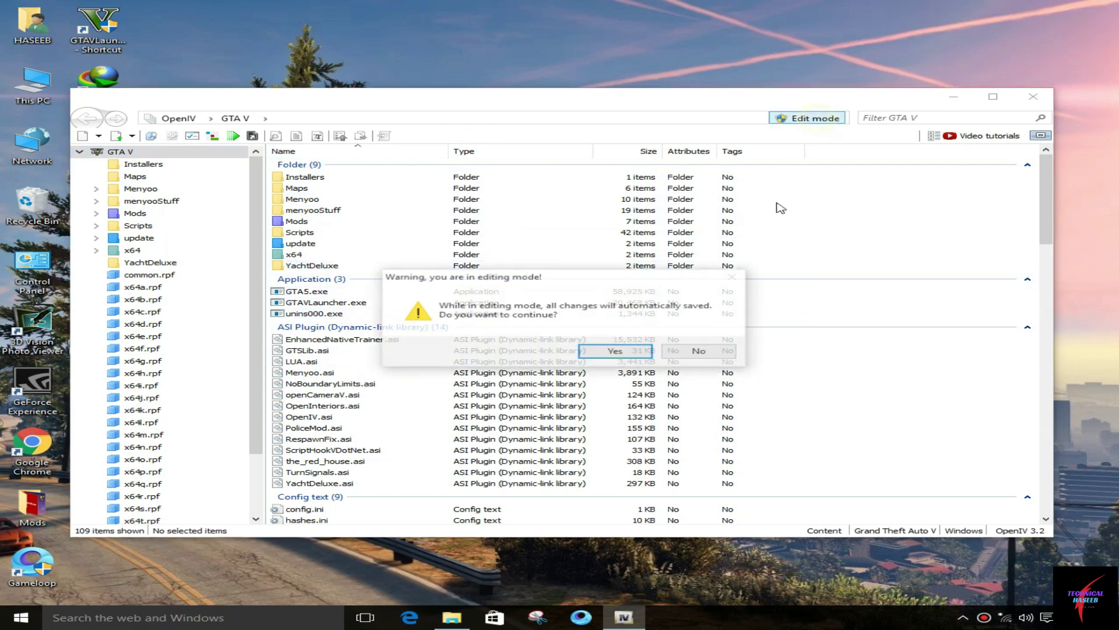
{"action": "left_click", "coordinate": [612, 352]}
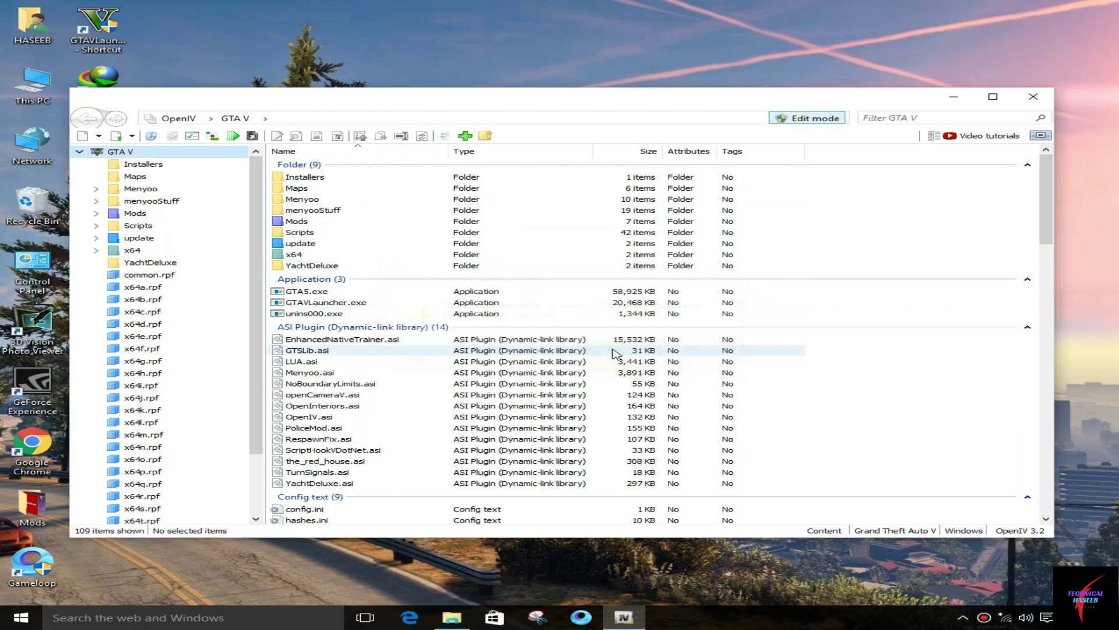
Extract dlclist.xml from Mods\update\update.rpf\common\data to the Desktop
{"action": "double_click", "coordinate": [338, 221]}
{"action": "left_click", "coordinate": [331, 178]}
{"action": "double_click", "coordinate": [332, 178]}
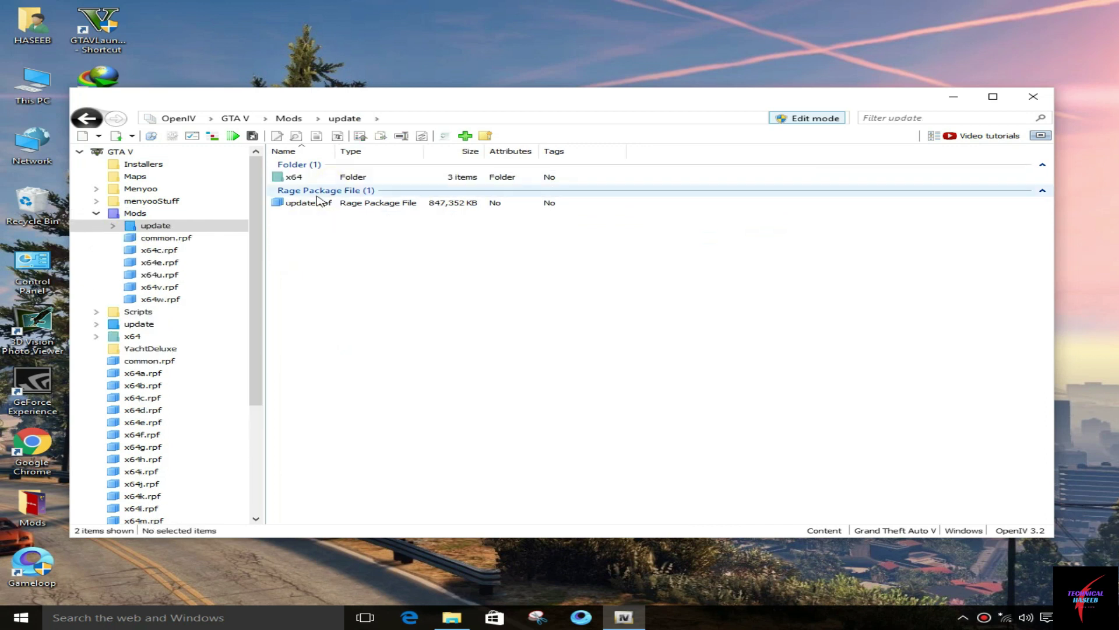
{"action": "double_click", "coordinate": [313, 204]}
{"action": "double_click", "coordinate": [309, 178]}
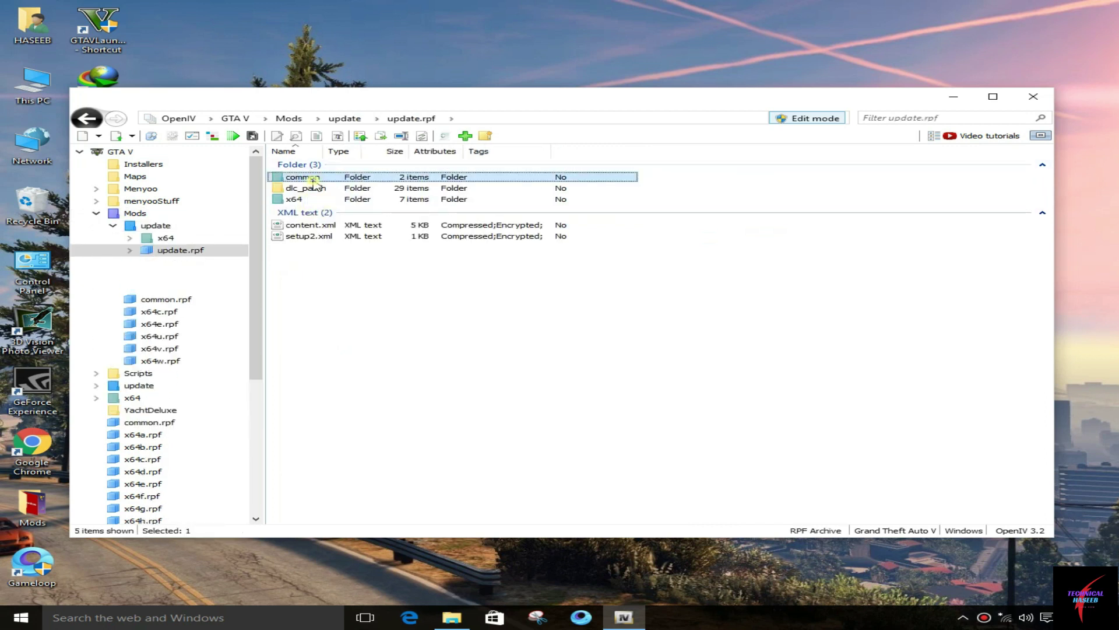
{"action": "left_click", "coordinate": [357, 178]}
{"action": "double_click", "coordinate": [357, 178]}
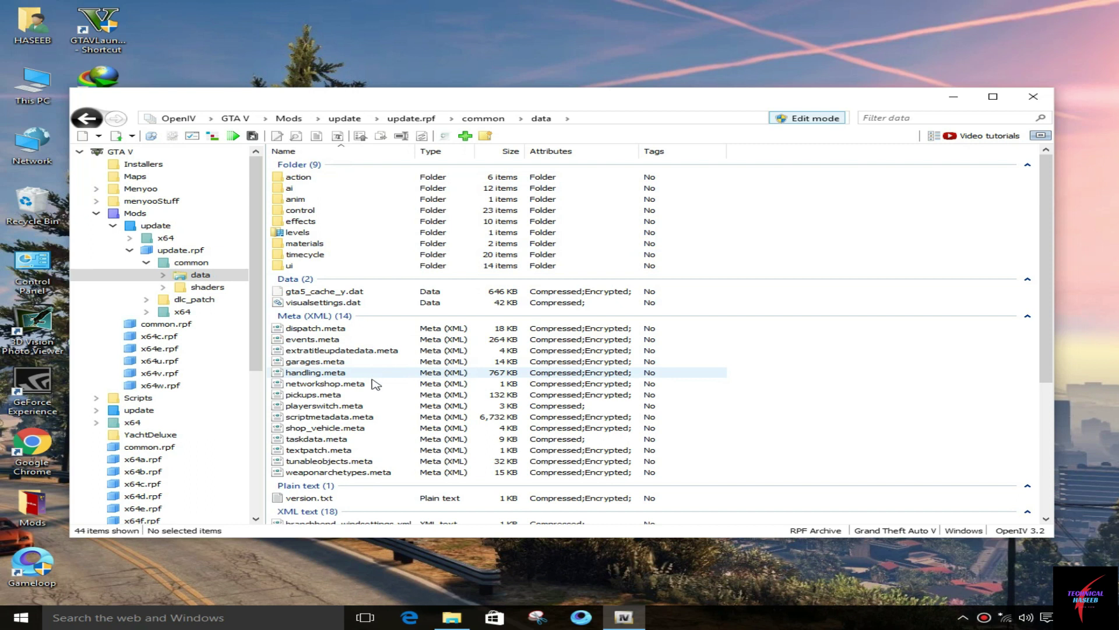
{"action": "scroll", "coordinate": [338, 350], "scroll_direction": "down", "scroll_amount": 2}
{"action": "left_click", "coordinate": [316, 505]}
{"action": "right_click", "coordinate": [315, 509]}
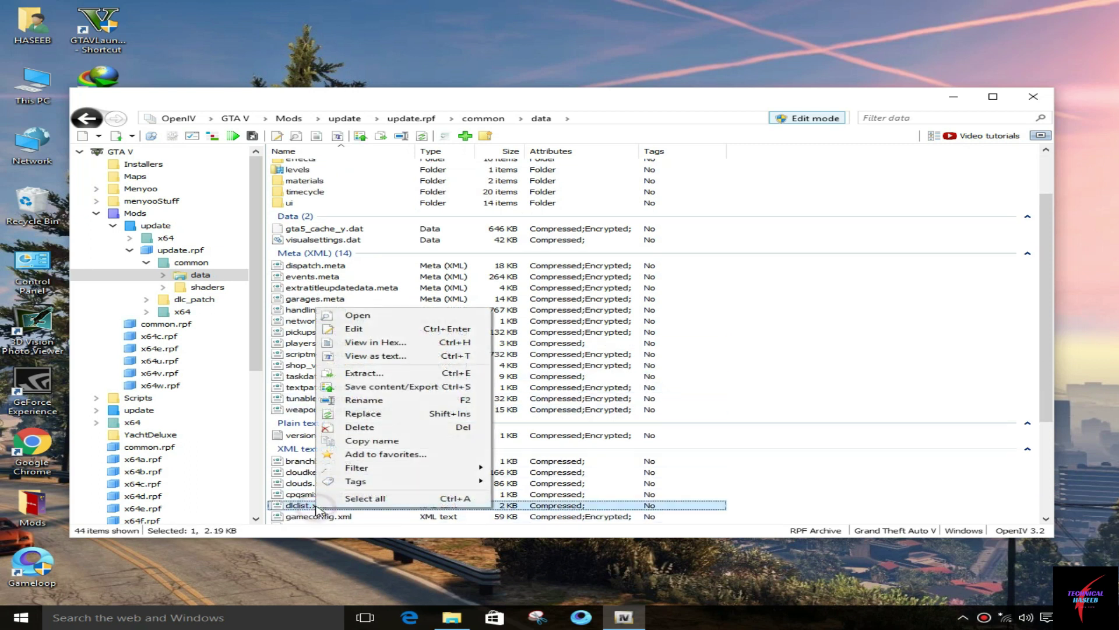
{"action": "left_click", "coordinate": [378, 373]}
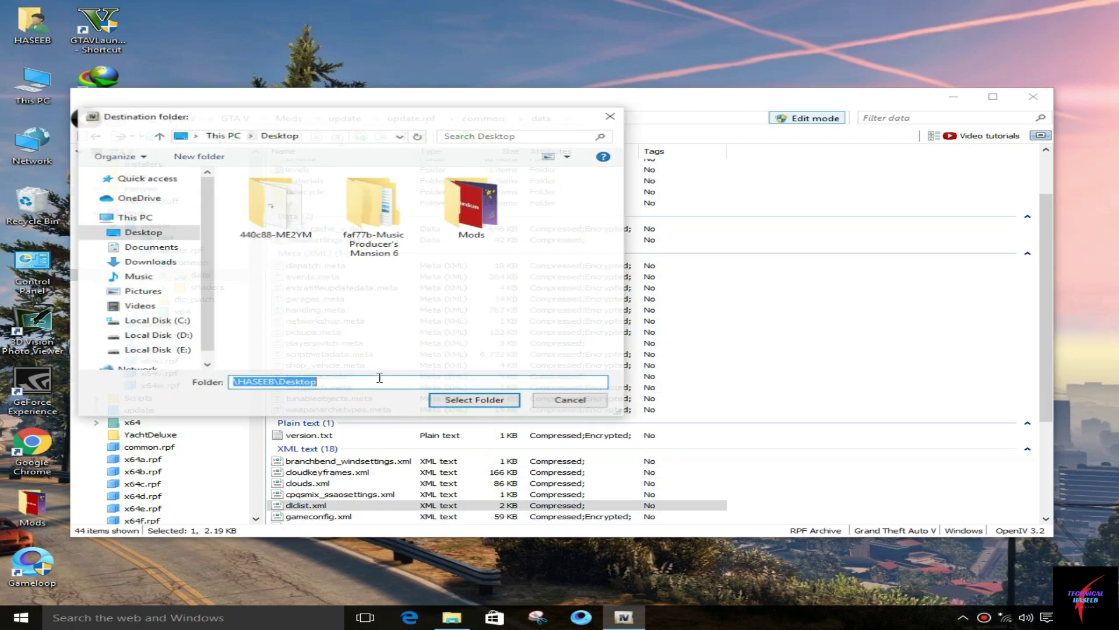
{"action": "left_click", "coordinate": [460, 401]}
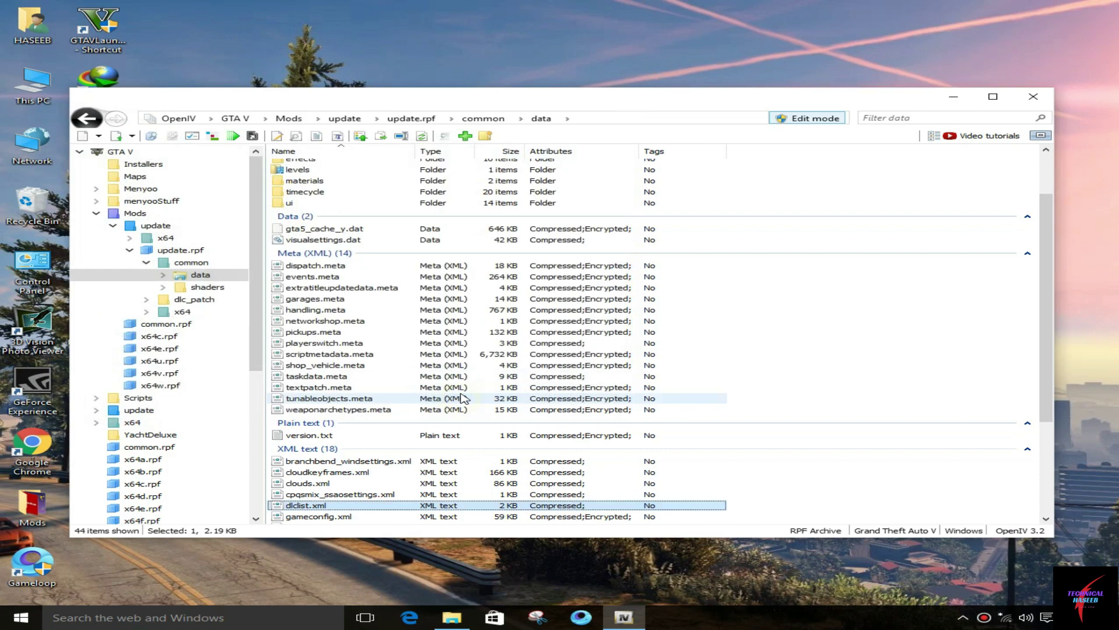
Open the extracted dlclist file from the desktop and go to its dlcpacks entries
{"action": "left_click", "coordinate": [950, 98]}
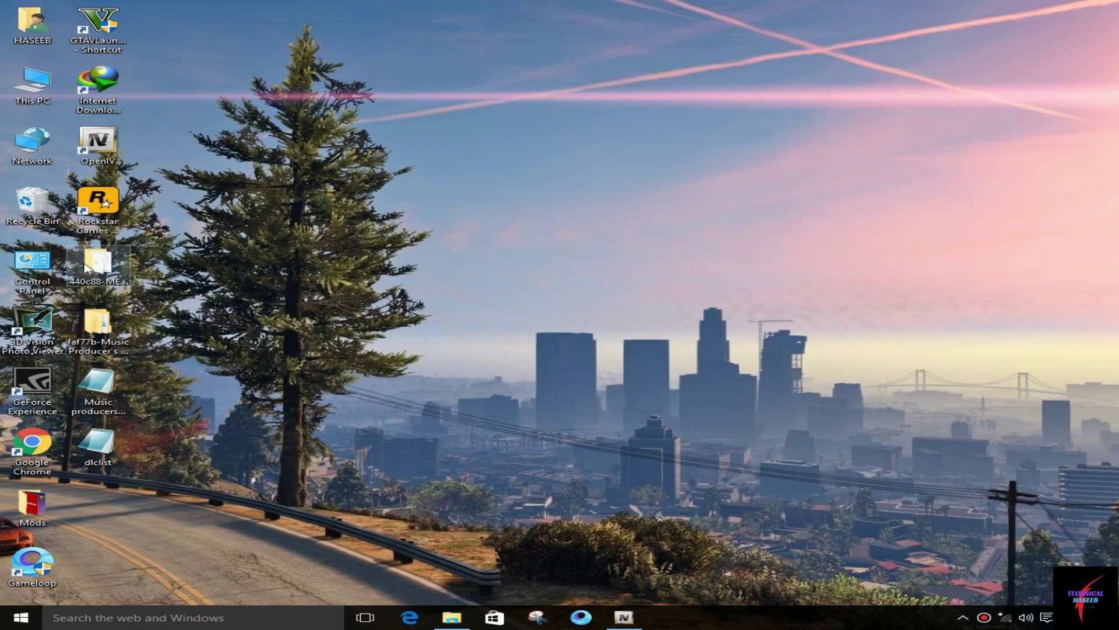
{"action": "double_click", "coordinate": [93, 460]}
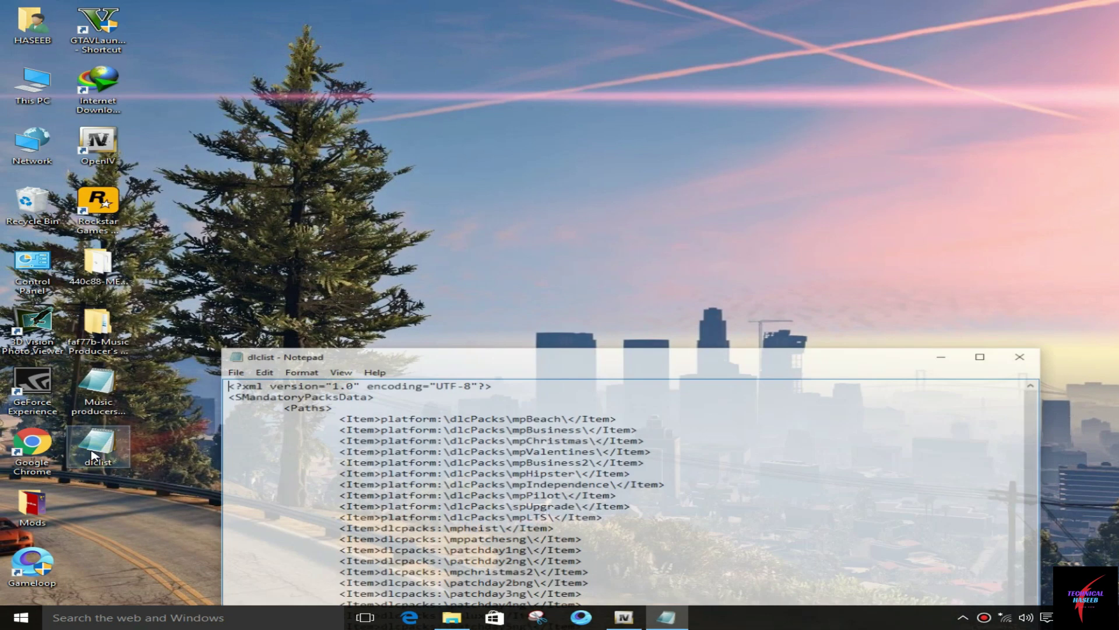
{"action": "scroll", "coordinate": [543, 493], "scroll_direction": "down", "scroll_amount": 10}
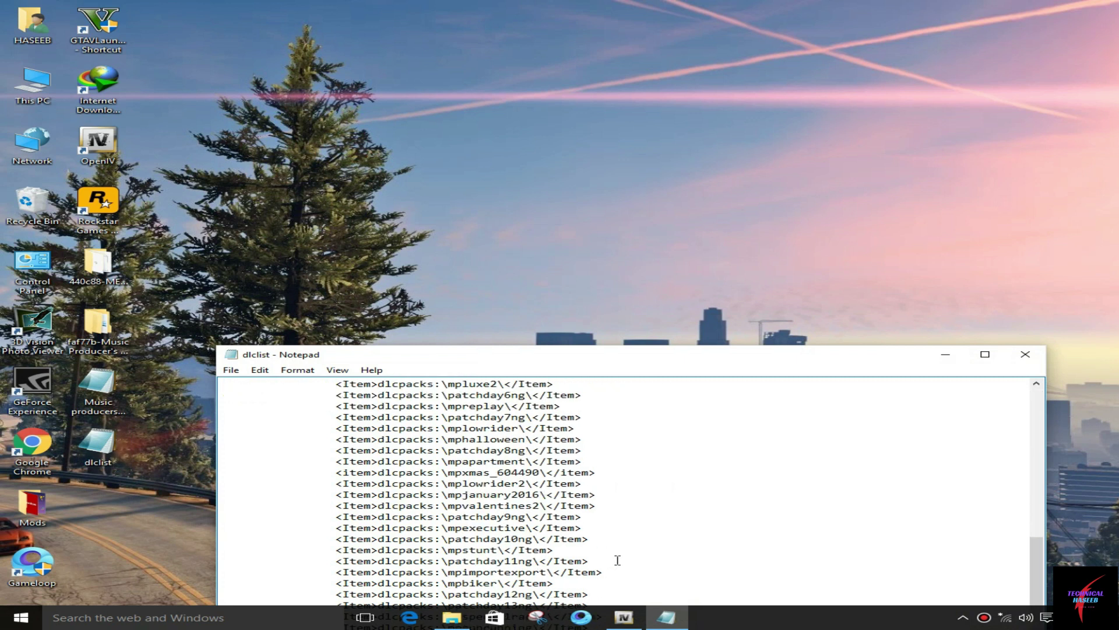
Copy the patchday10ng entry in dlclist and paste it on a new line below the custom_maps entry
{"action": "left_click_drag", "start_coordinate": [548, 544], "coordinate": [333, 538]}
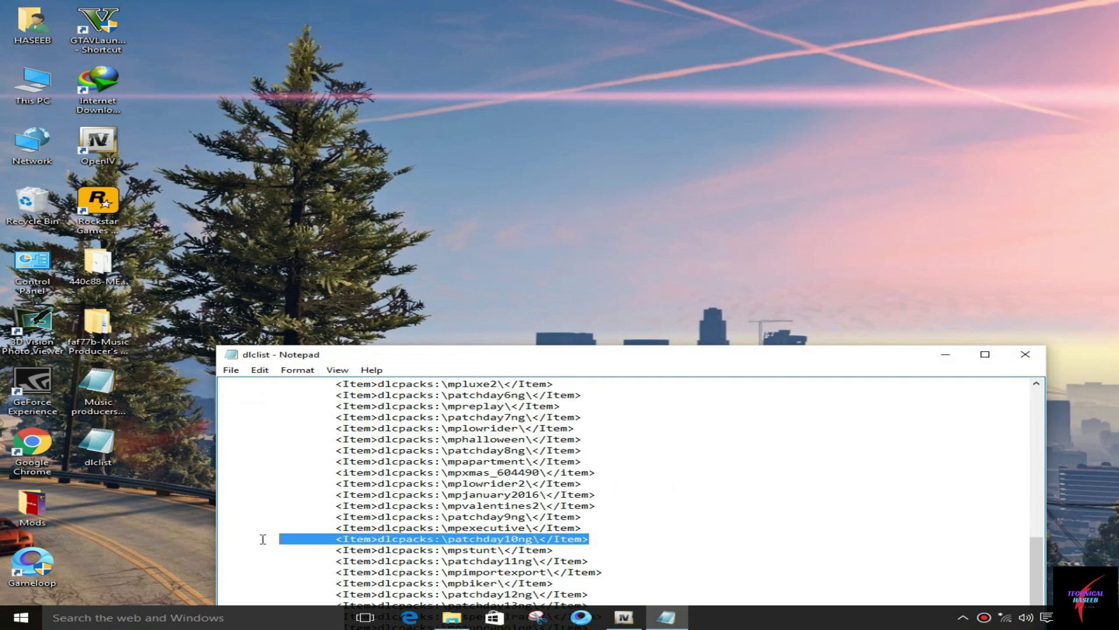
{"action": "right_click", "coordinate": [230, 539]}
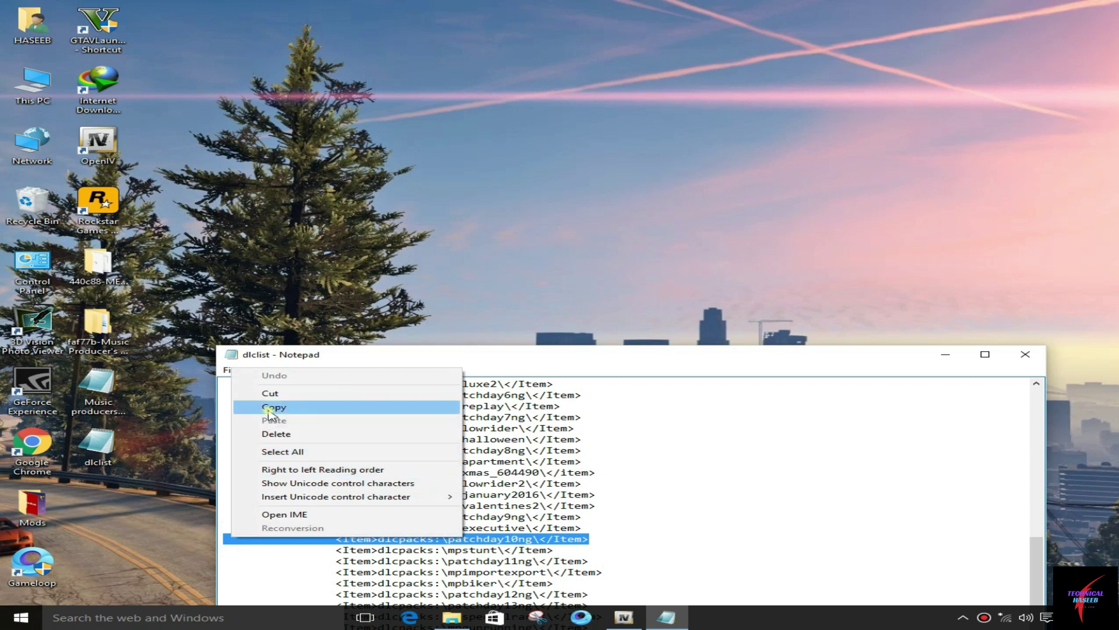
{"action": "left_click", "coordinate": [269, 408]}
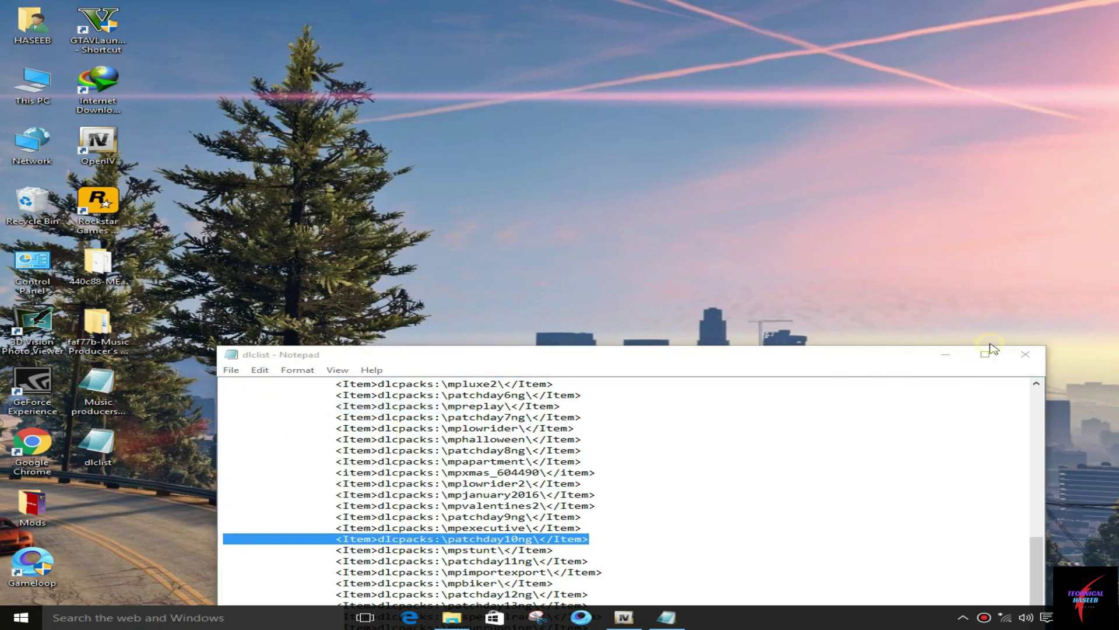
{"action": "left_click", "coordinate": [985, 354]}
{"action": "left_click", "coordinate": [367, 555]}
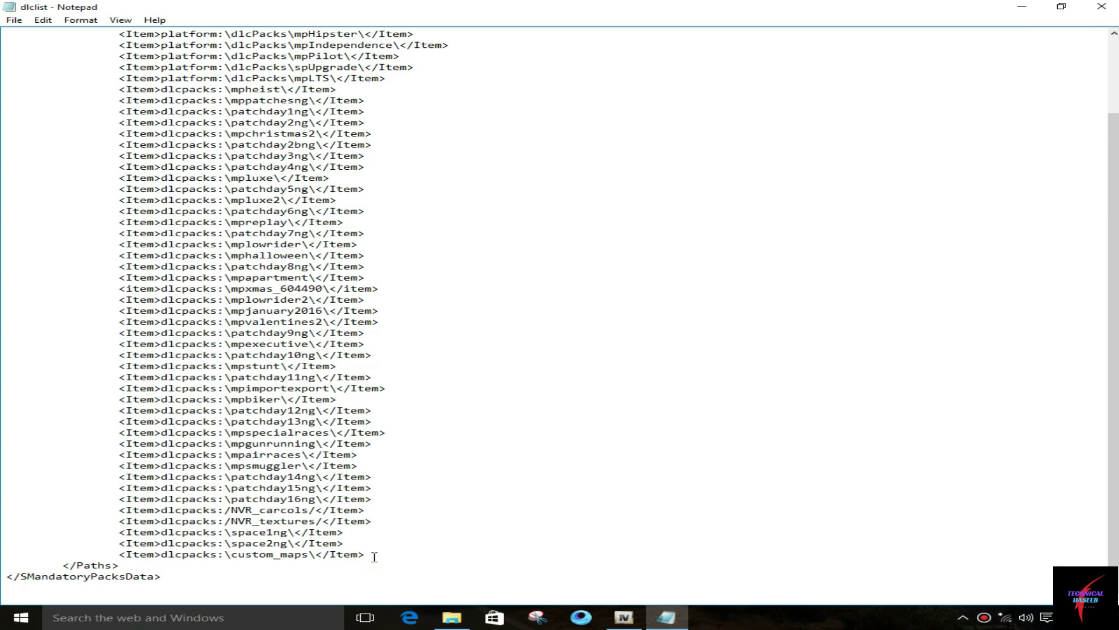
{"action": "key", "text": "Return"}
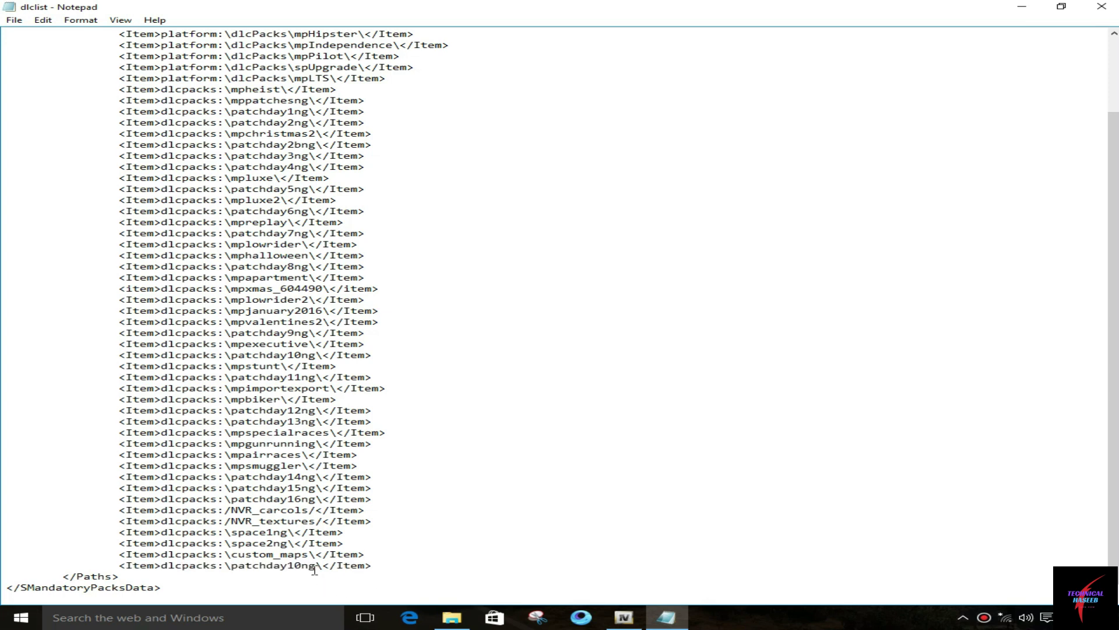
Clear the pack name in the pasted entry below custom_maps, and delete the whole added line
{"action": "left_click_drag", "start_coordinate": [315, 567], "coordinate": [236, 568]}
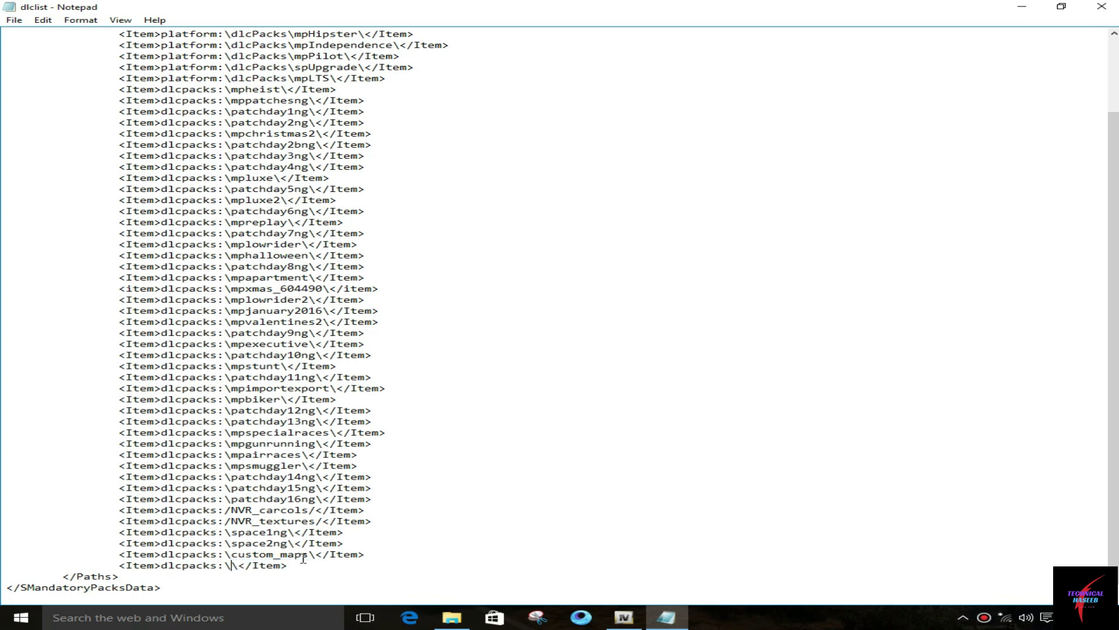
{"action": "left_click_drag", "start_coordinate": [288, 567], "coordinate": [56, 566]}
{"action": "key", "text": "BackSpace"}
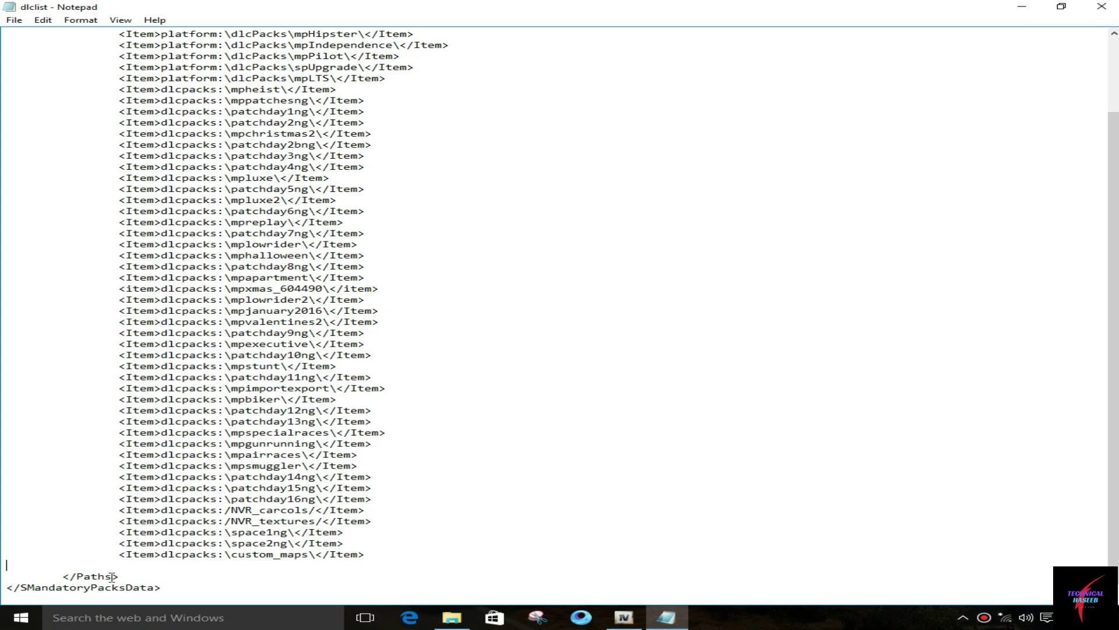
{"action": "key", "text": "BackSpace"}
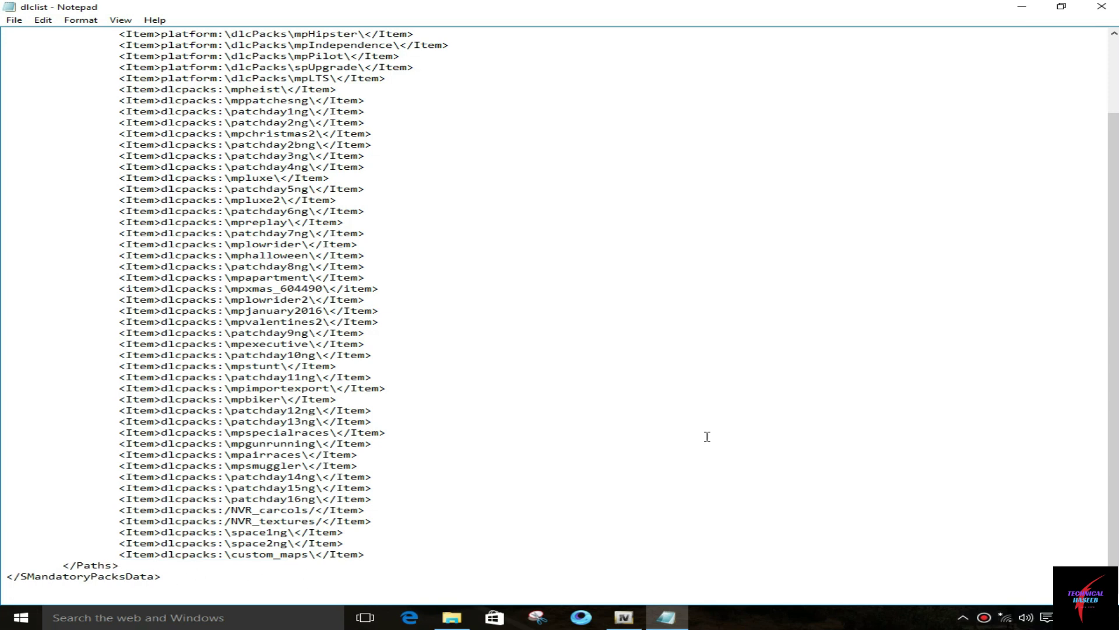
Save and close dlclist, and replace dlclist.xml in update.rpf's common\data folder with the desktop copy
{"action": "left_click", "coordinate": [1102, 6]}
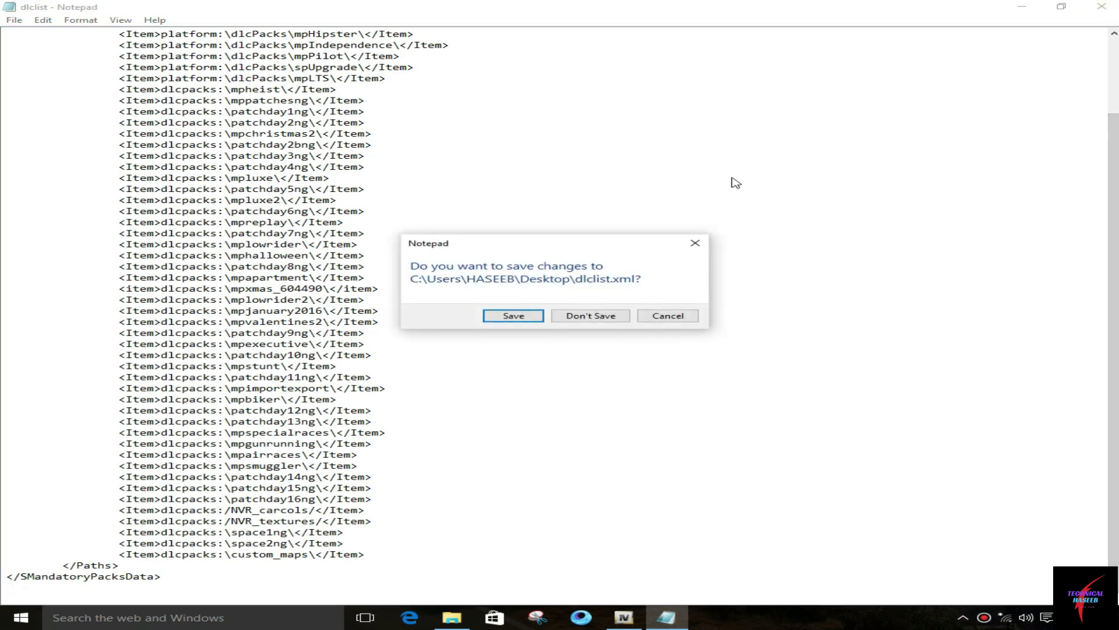
{"action": "left_click", "coordinate": [537, 312]}
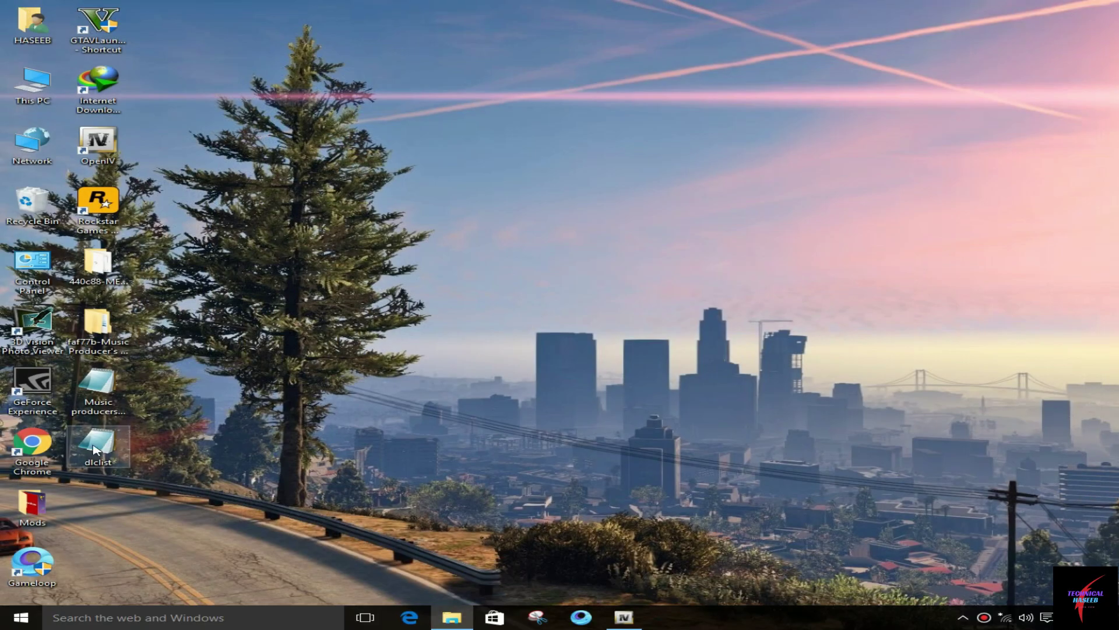
{"action": "left_click", "coordinate": [625, 618]}
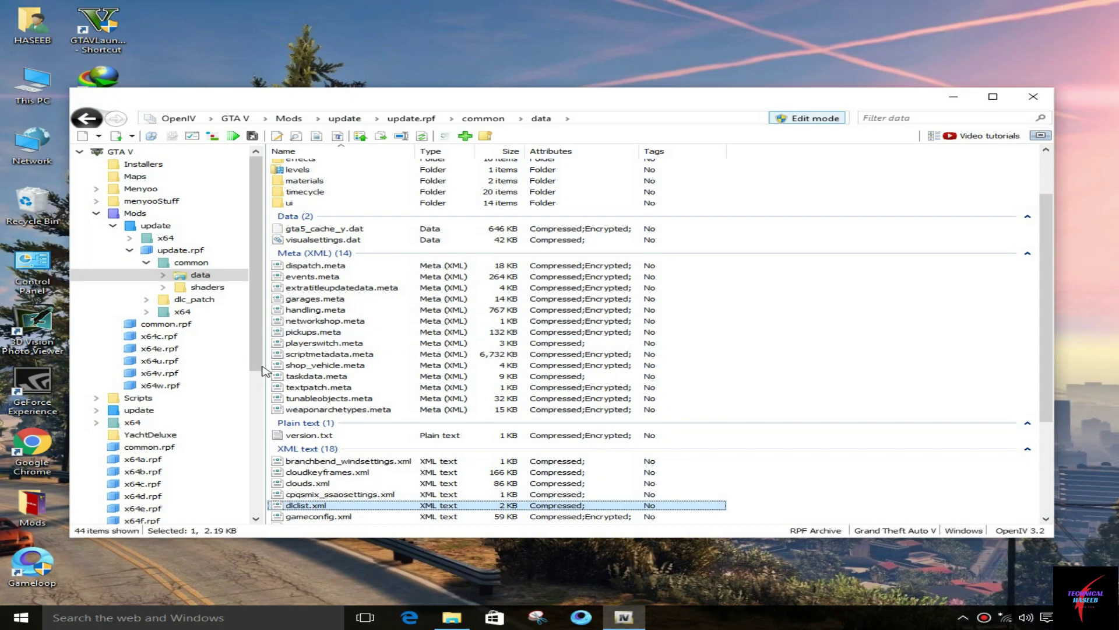
{"action": "right_click", "coordinate": [336, 506]}
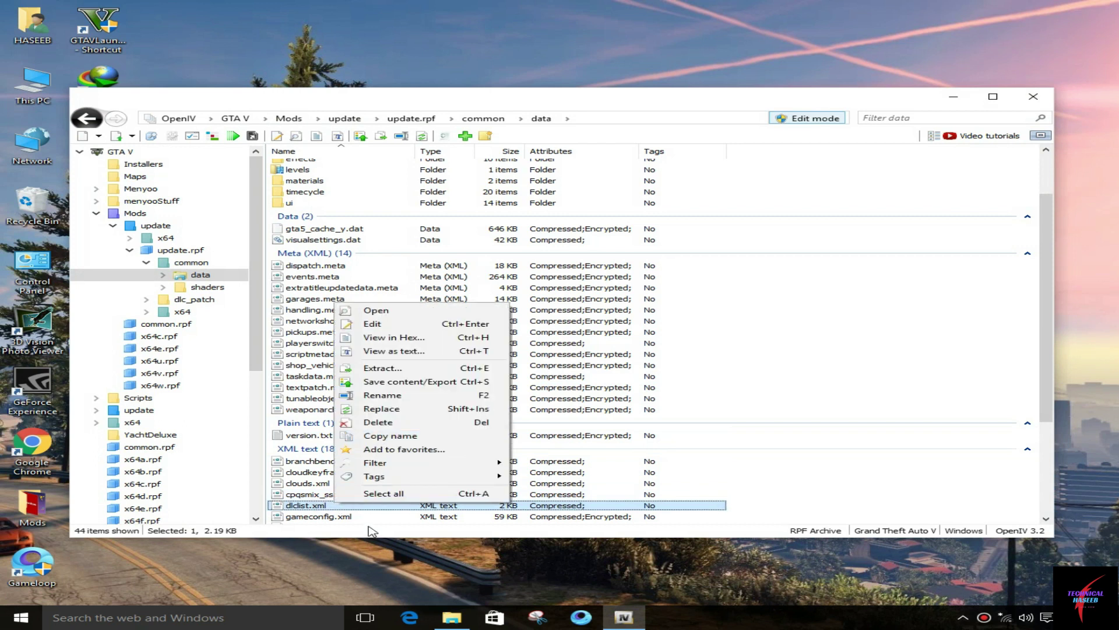
{"action": "left_click", "coordinate": [375, 409]}
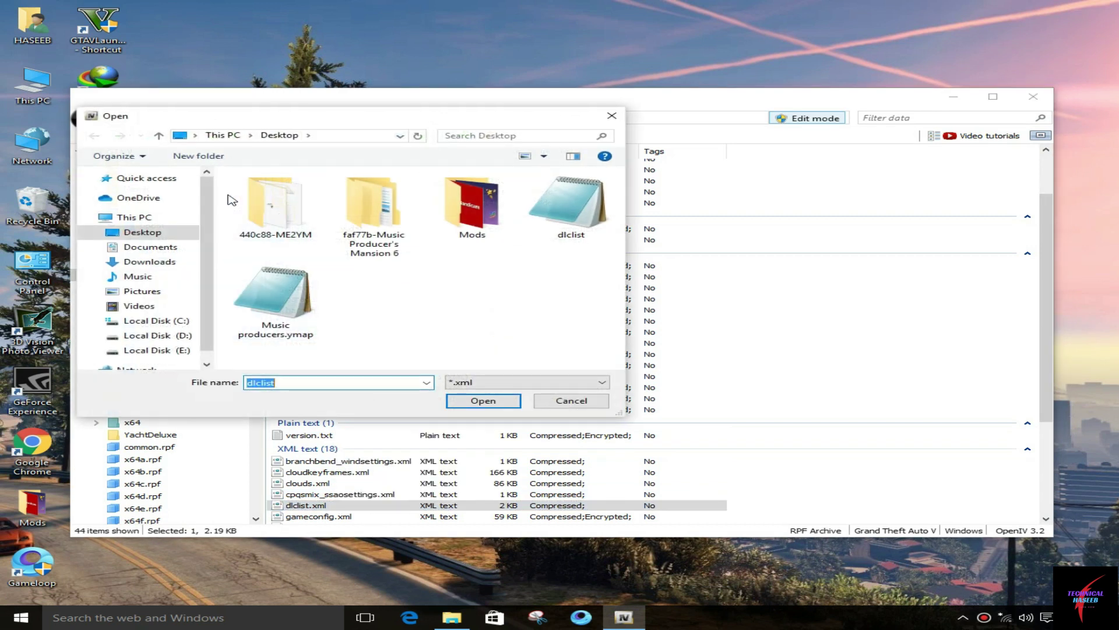
{"action": "left_click", "coordinate": [595, 227]}
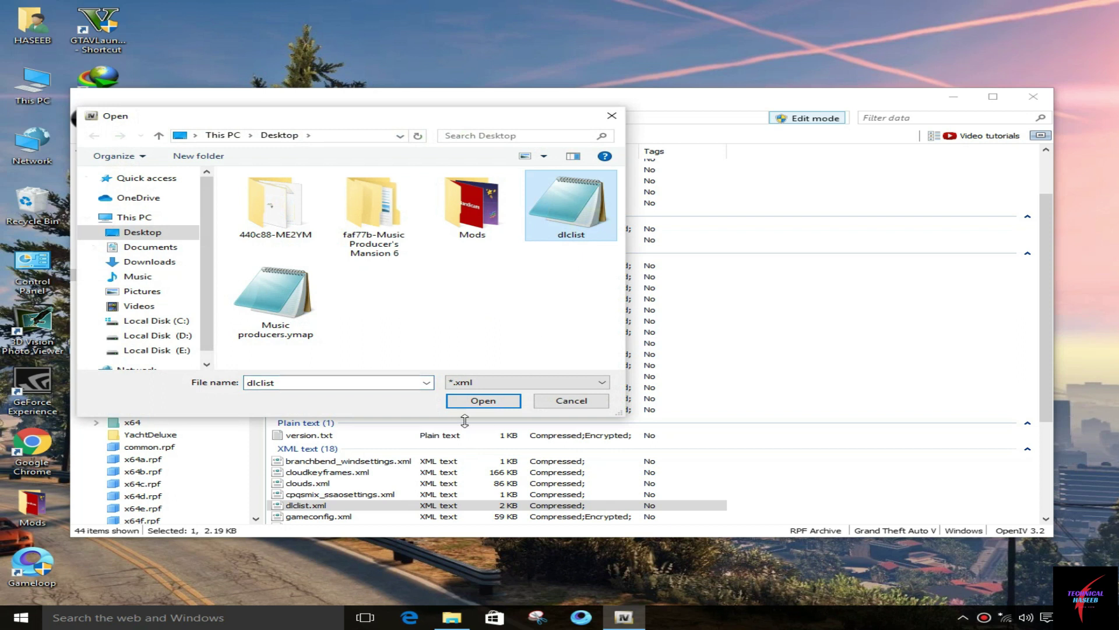
{"action": "left_click", "coordinate": [481, 401]}
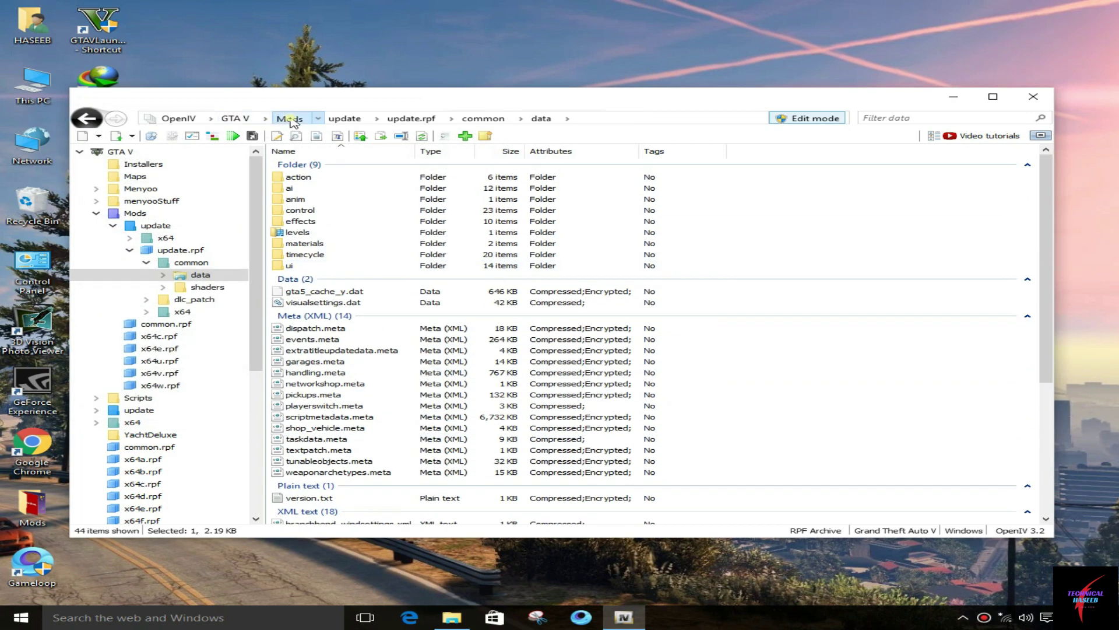
Go back to the Mods folder and open update\x64\dlcpacks\custom_maps
{"action": "left_click", "coordinate": [292, 120]}
{"action": "left_click", "coordinate": [312, 178]}
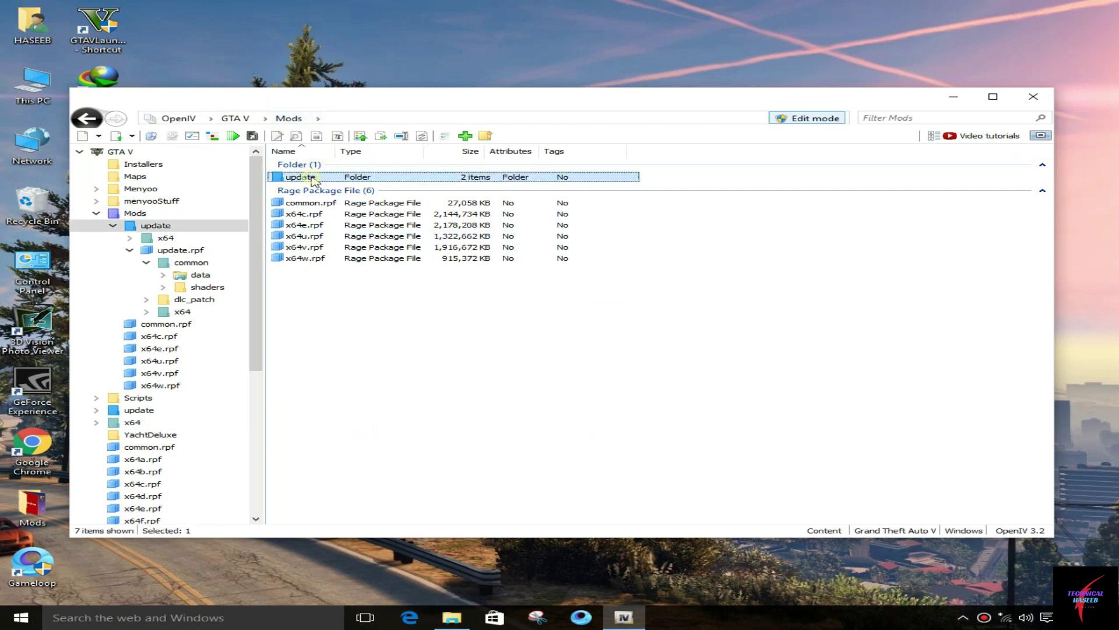
{"action": "double_click", "coordinate": [313, 178]}
{"action": "double_click", "coordinate": [318, 179]}
{"action": "double_click", "coordinate": [323, 188]}
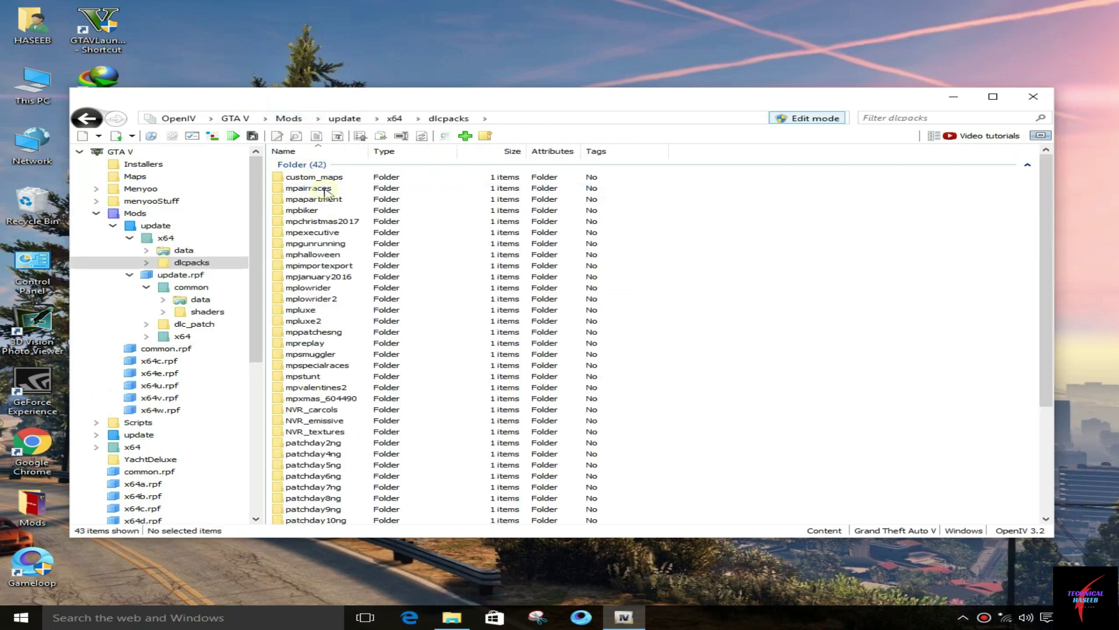
{"action": "double_click", "coordinate": [328, 178]}
Open dlc.rpf and go down through x64\levels\gta5 and the maps folder into custom_maps.rpf
{"action": "left_click", "coordinate": [328, 177]}
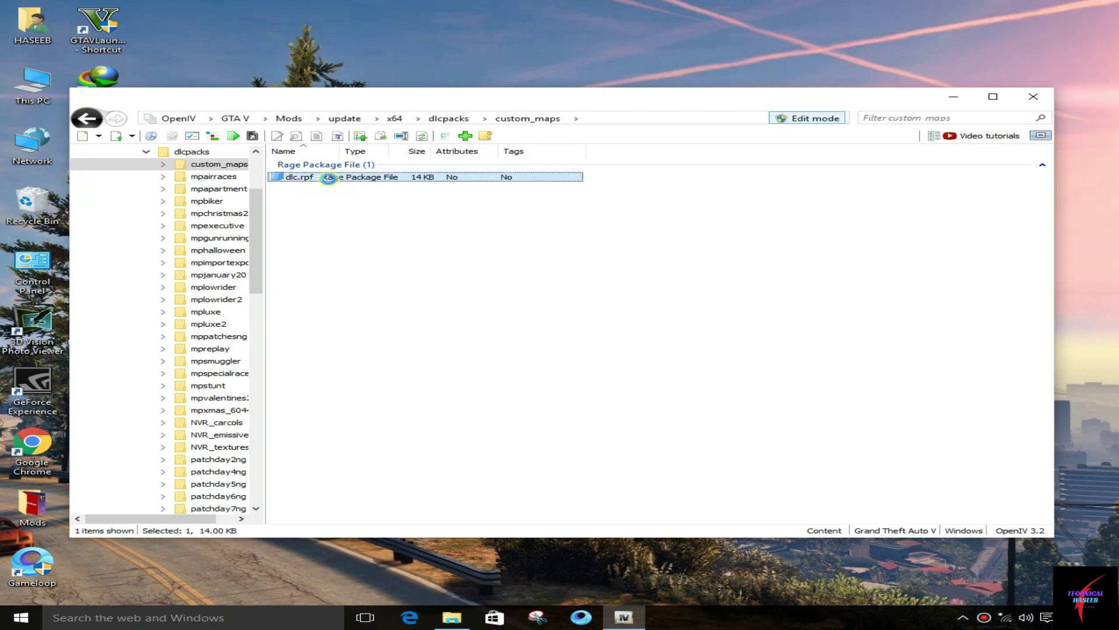
{"action": "double_click", "coordinate": [328, 178]}
{"action": "double_click", "coordinate": [330, 181]}
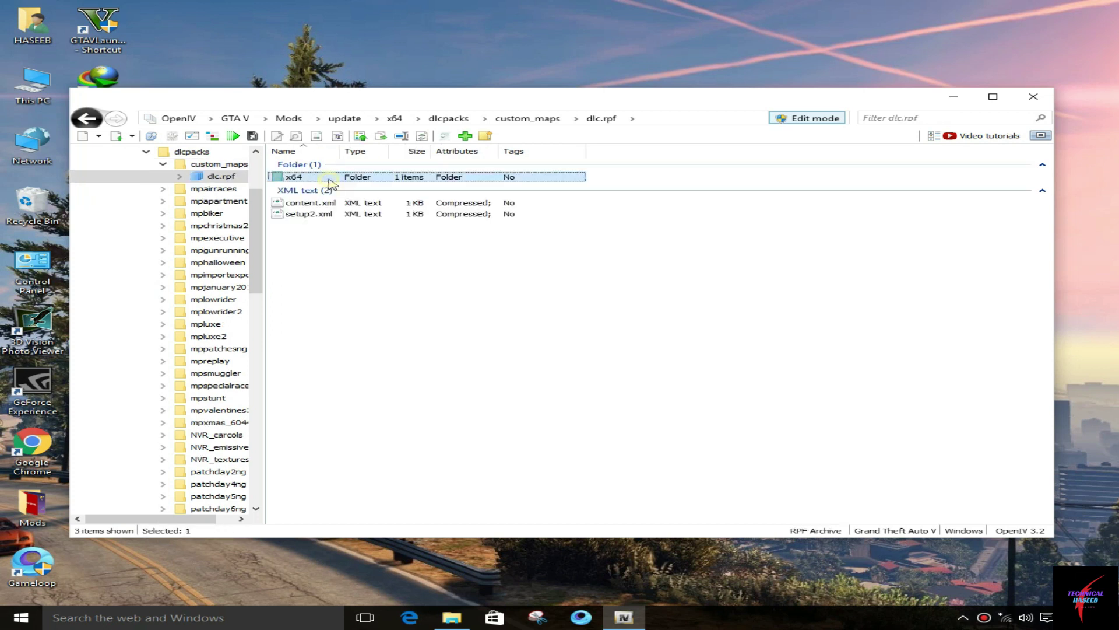
{"action": "double_click", "coordinate": [330, 181]}
{"action": "left_click", "coordinate": [330, 180]}
{"action": "double_click", "coordinate": [331, 181]}
{"action": "left_click", "coordinate": [331, 181]}
{"action": "double_click", "coordinate": [331, 181]}
{"action": "left_click", "coordinate": [329, 181]}
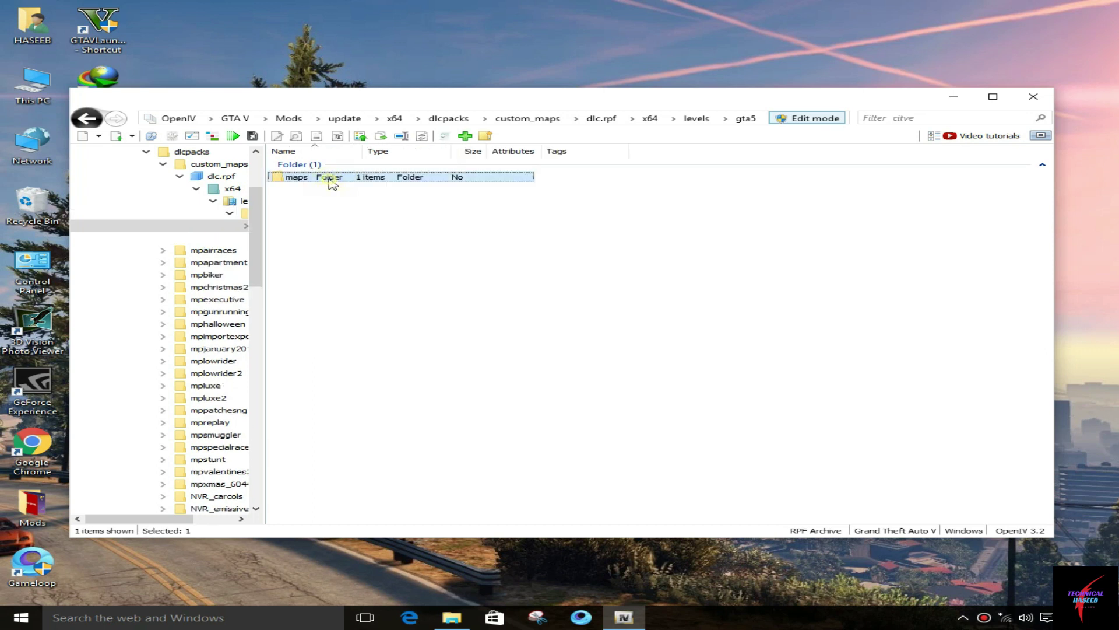
{"action": "double_click", "coordinate": [330, 181]}
{"action": "left_click", "coordinate": [330, 181]}
{"action": "double_click", "coordinate": [330, 181]}
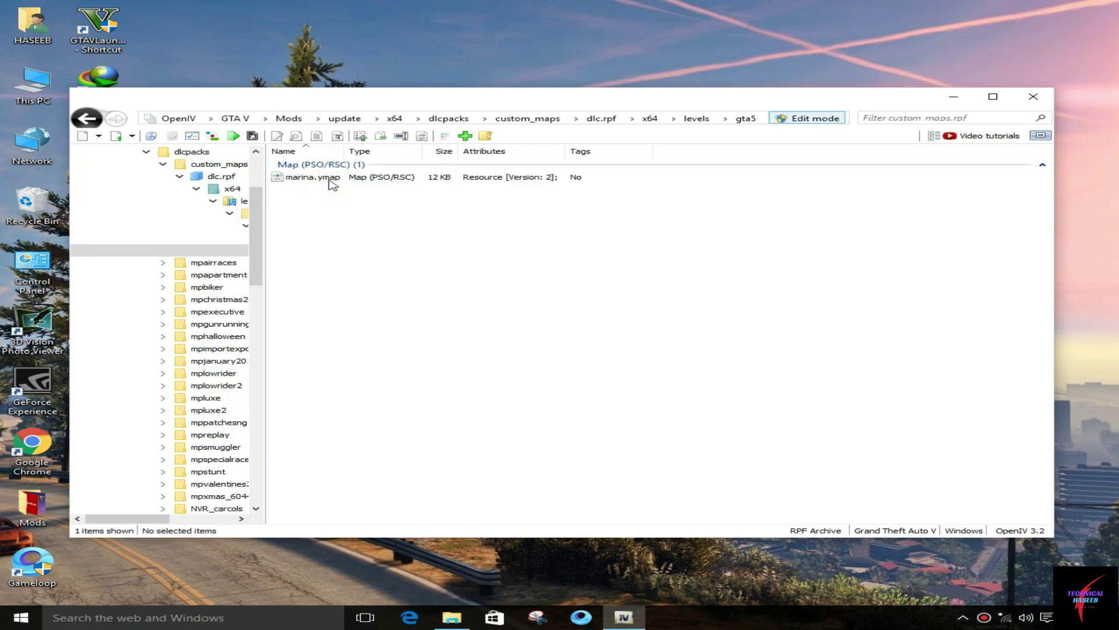
Permanently delete marina.ymap from custom_maps.rpf
{"action": "left_click", "coordinate": [398, 177]}
{"action": "key", "text": "Delete"}
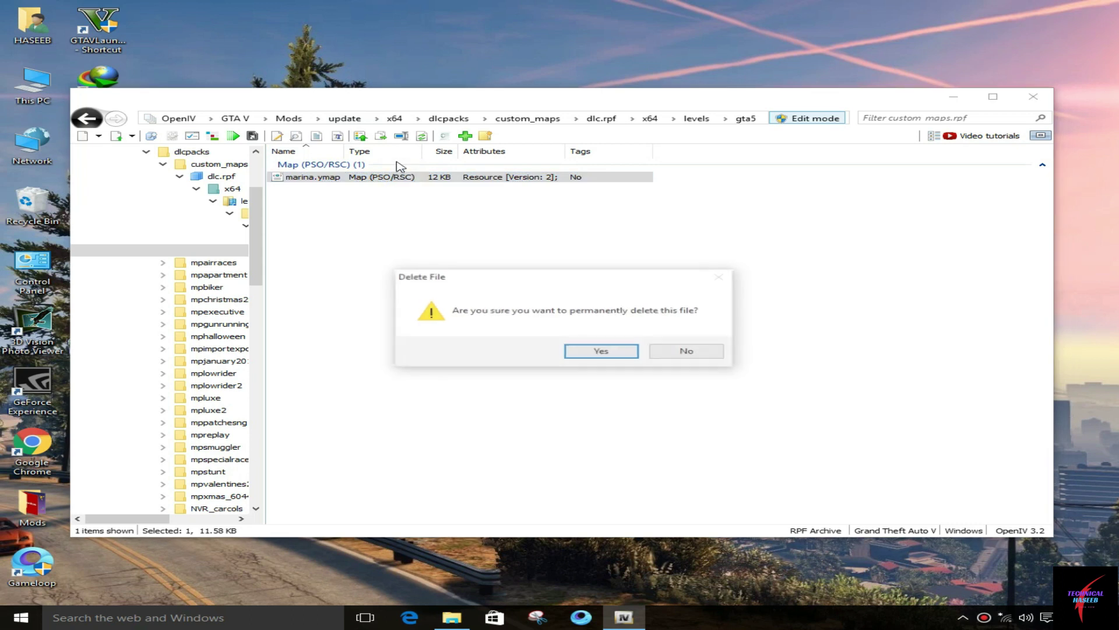
{"action": "left_click", "coordinate": [603, 351]}
Add the Music producers.ymap file from the desktop to custom_maps.rpf, and close OpenIV
{"action": "left_click_drag", "start_coordinate": [449, 103], "coordinate": [605, 137]}
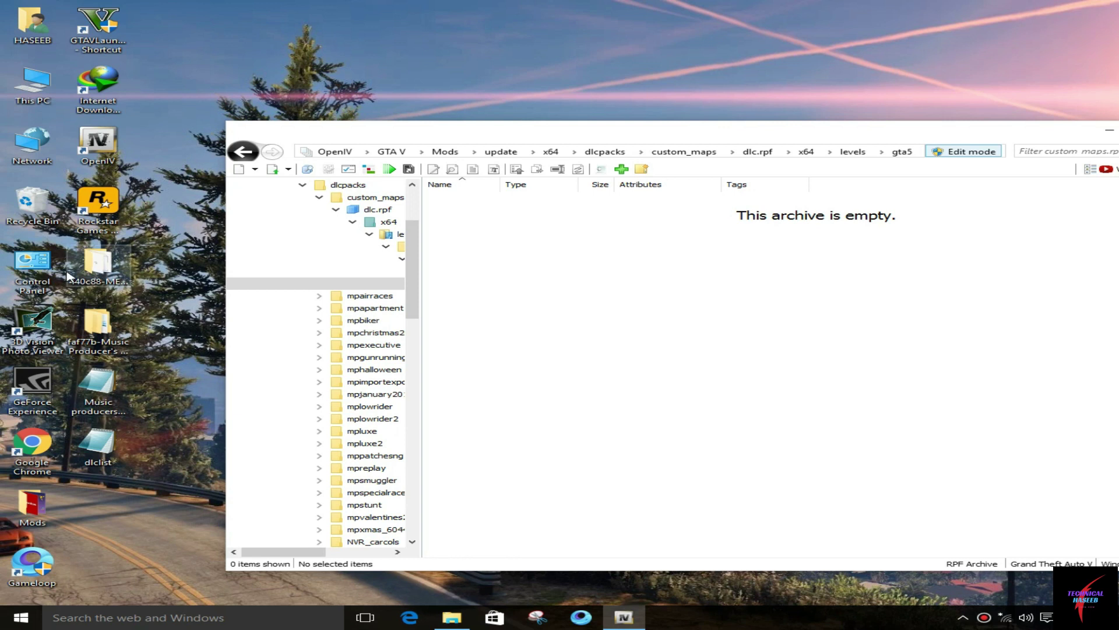
{"action": "left_click", "coordinate": [98, 266]}
{"action": "left_click_drag", "start_coordinate": [111, 402], "coordinate": [609, 391]}
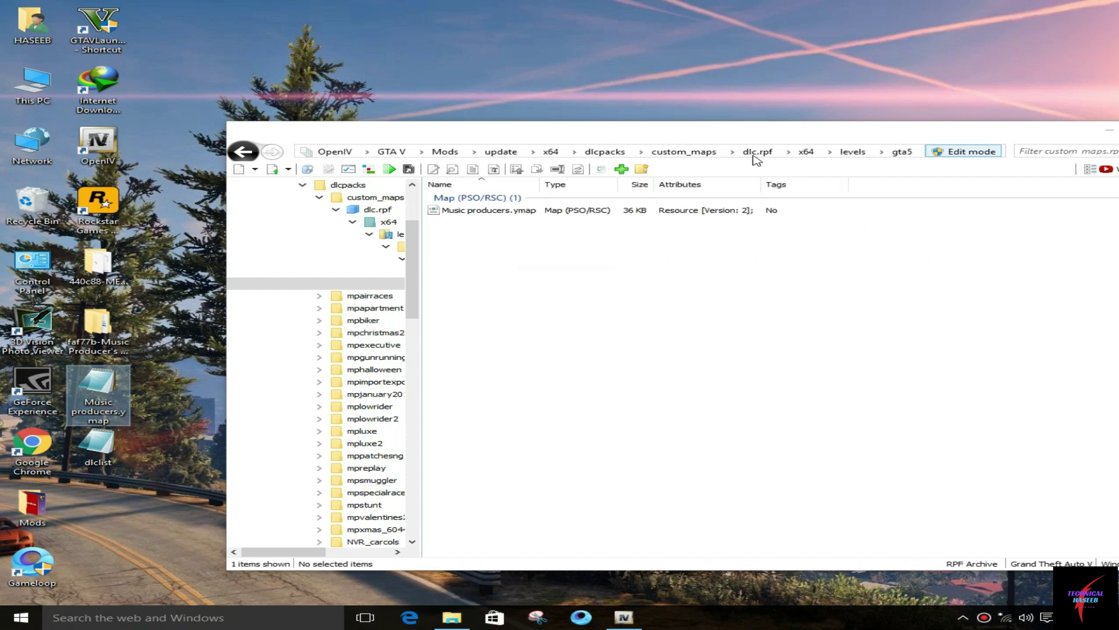
{"action": "left_click_drag", "start_coordinate": [761, 139], "coordinate": [564, 138]}
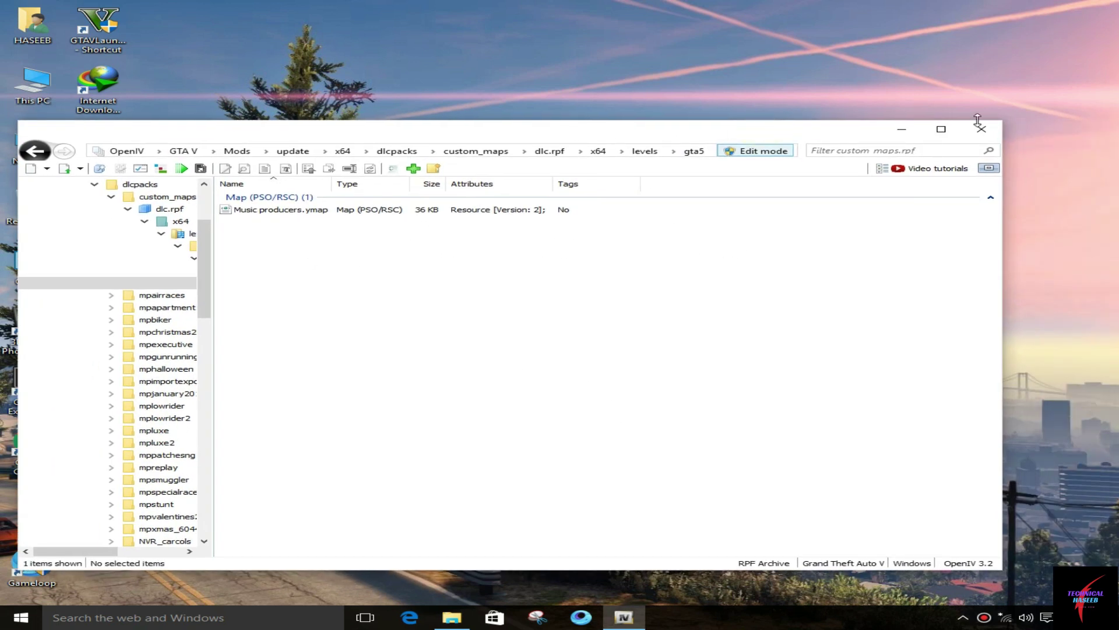
{"action": "left_click", "coordinate": [981, 129]}
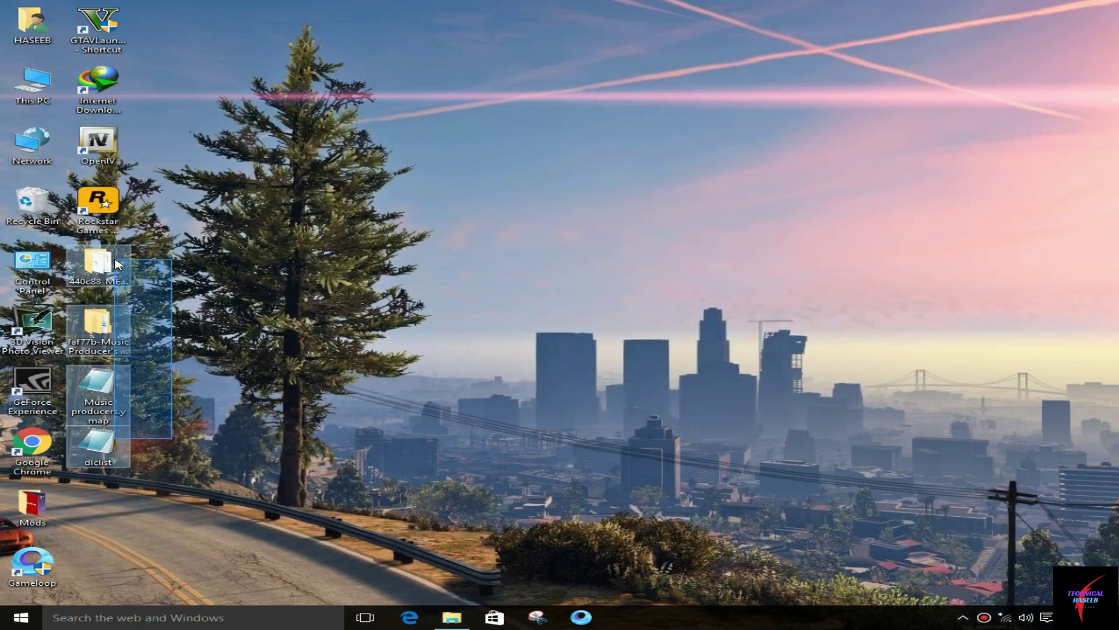
Launch GTA V from its GTAVLauncher desktop shortcut and allow it to run despite the SmartScreen warning
{"action": "right_click", "coordinate": [73, 23]}
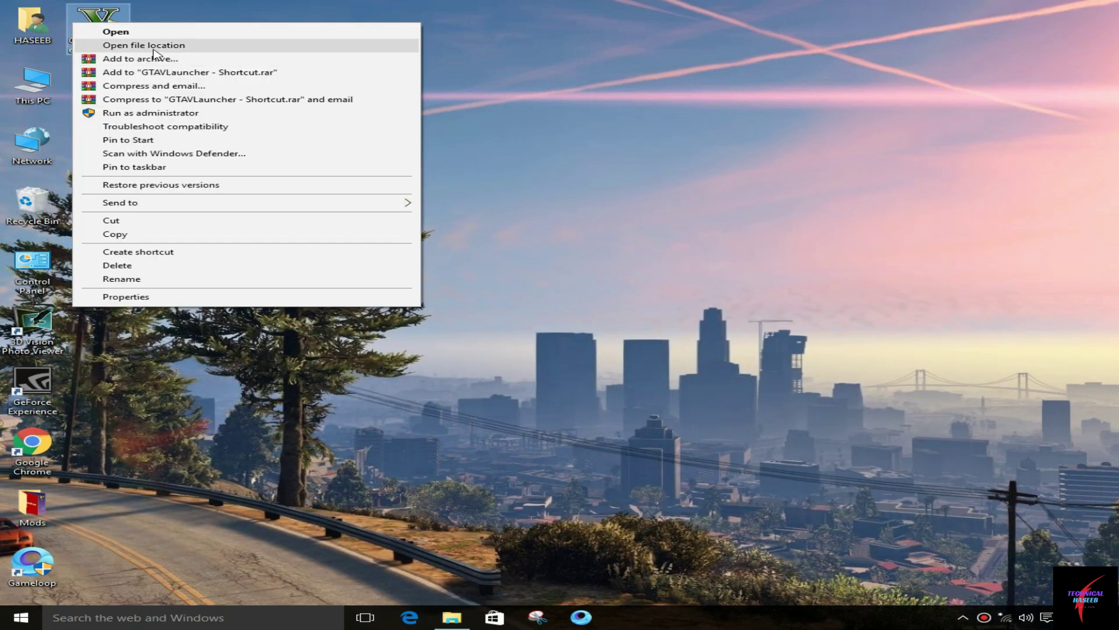
{"action": "left_click", "coordinate": [117, 32]}
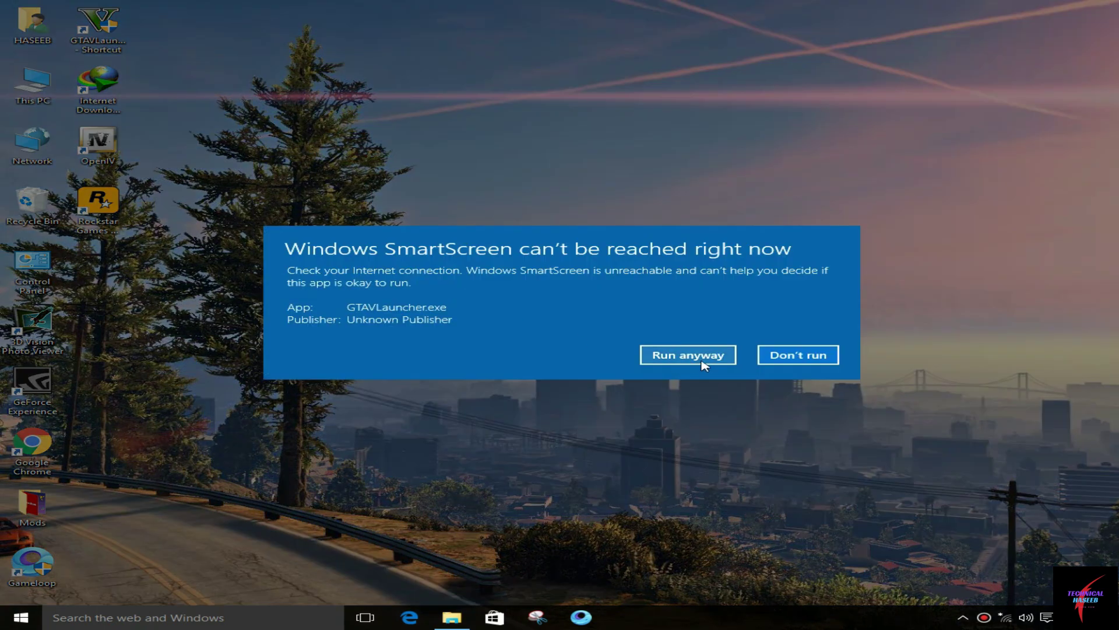
{"action": "left_click", "coordinate": [705, 361]}
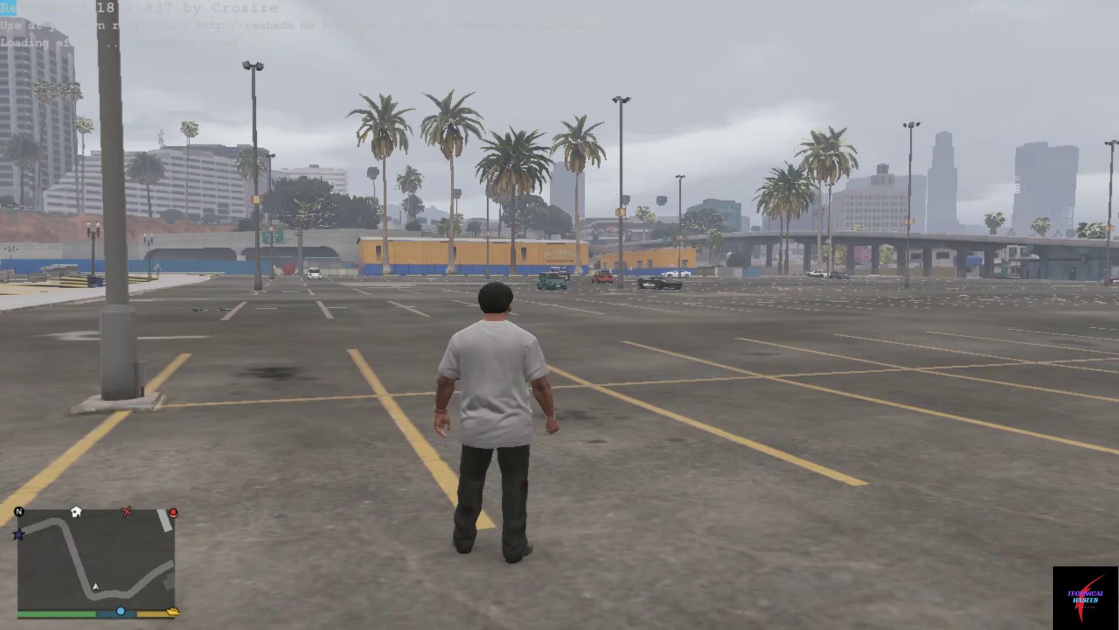
Open the in-game map, place a waypoint in Tongva Hills, and return to the game
{"action": "key", "text": "Escape"}
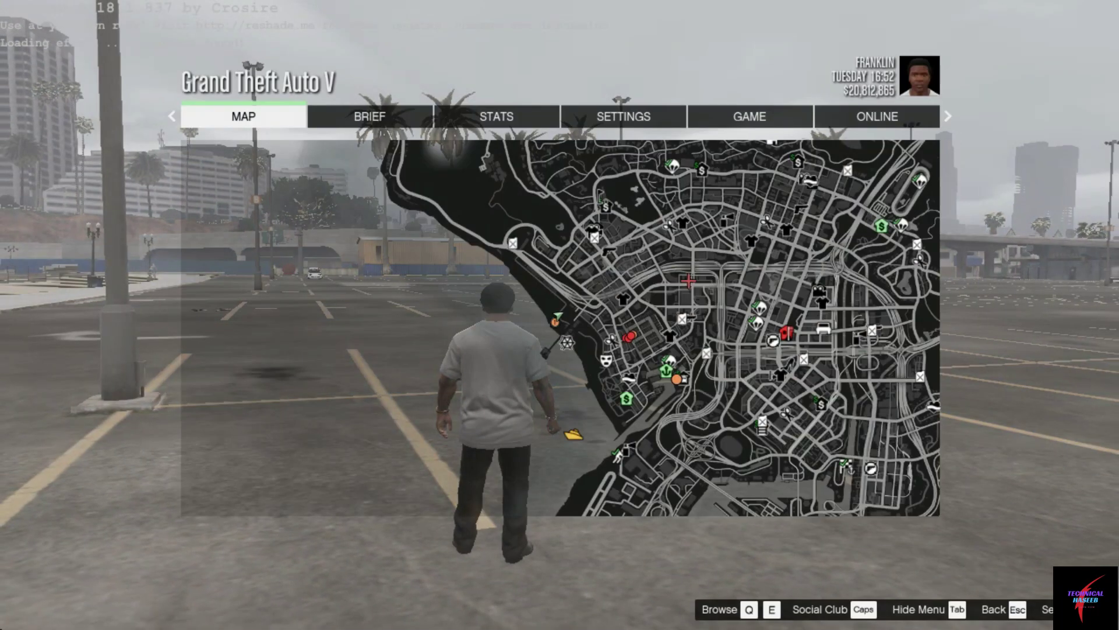
{"action": "left_click", "coordinate": [275, 469]}
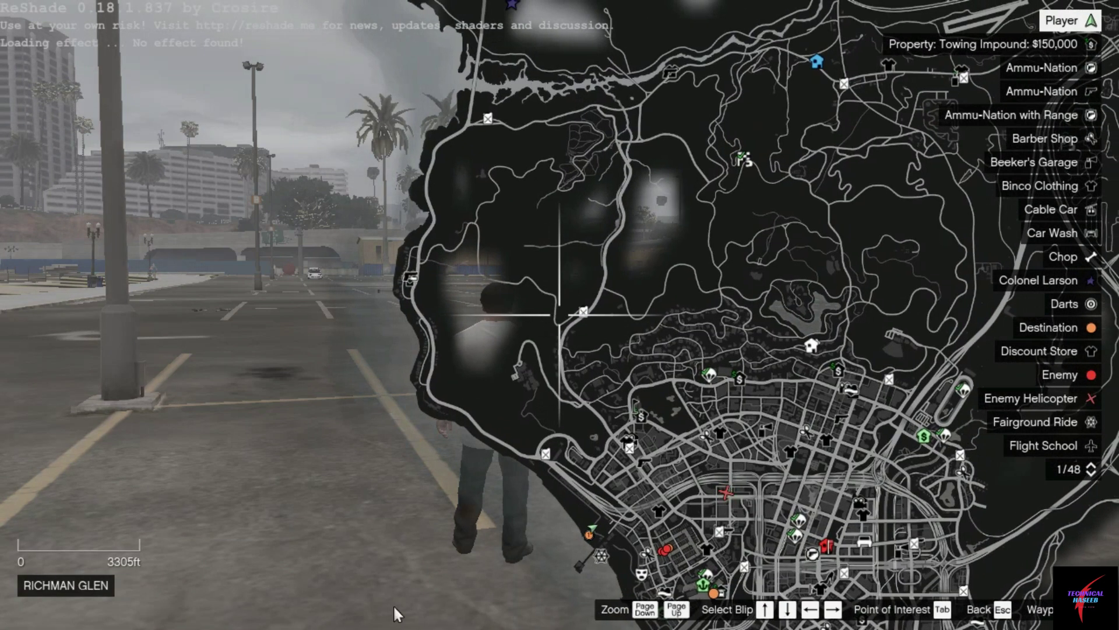
{"action": "scroll", "coordinate": [530, 392], "scroll_direction": "up", "scroll_amount": 3}
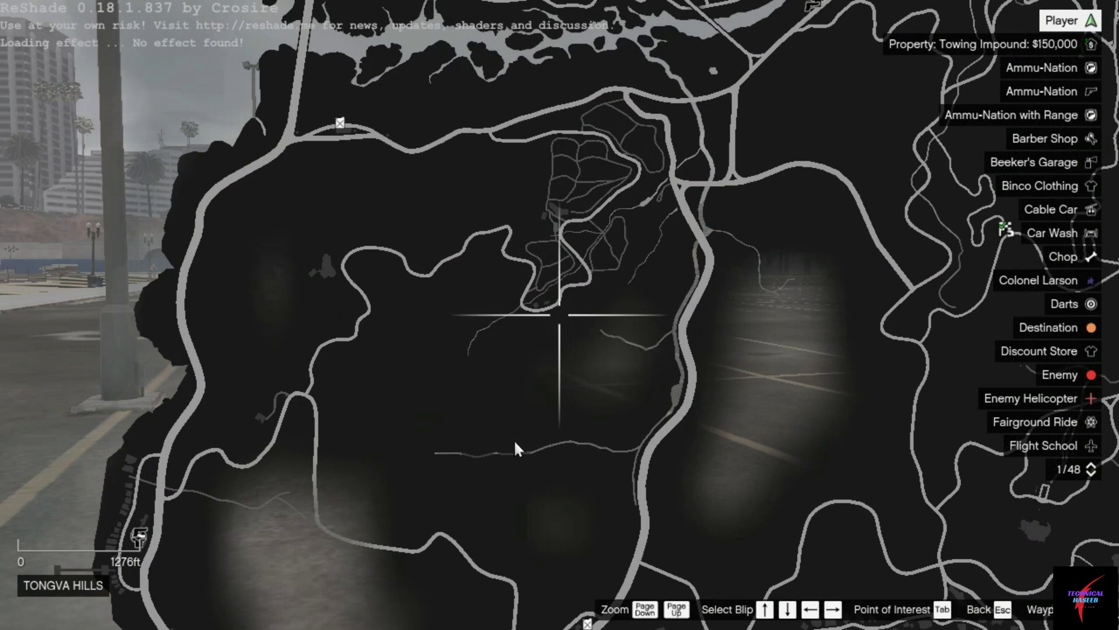
{"action": "left_click", "coordinate": [441, 392]}
{"action": "key", "text": "Escape"}
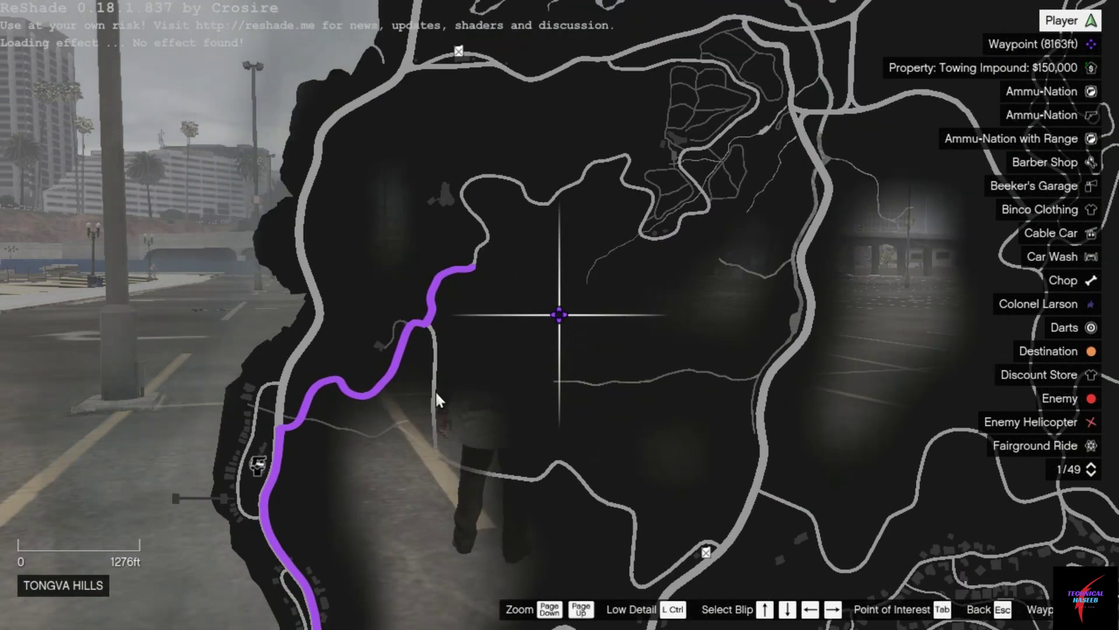
{"action": "key", "text": "Escape"}
{"action": "key", "text": "w"}
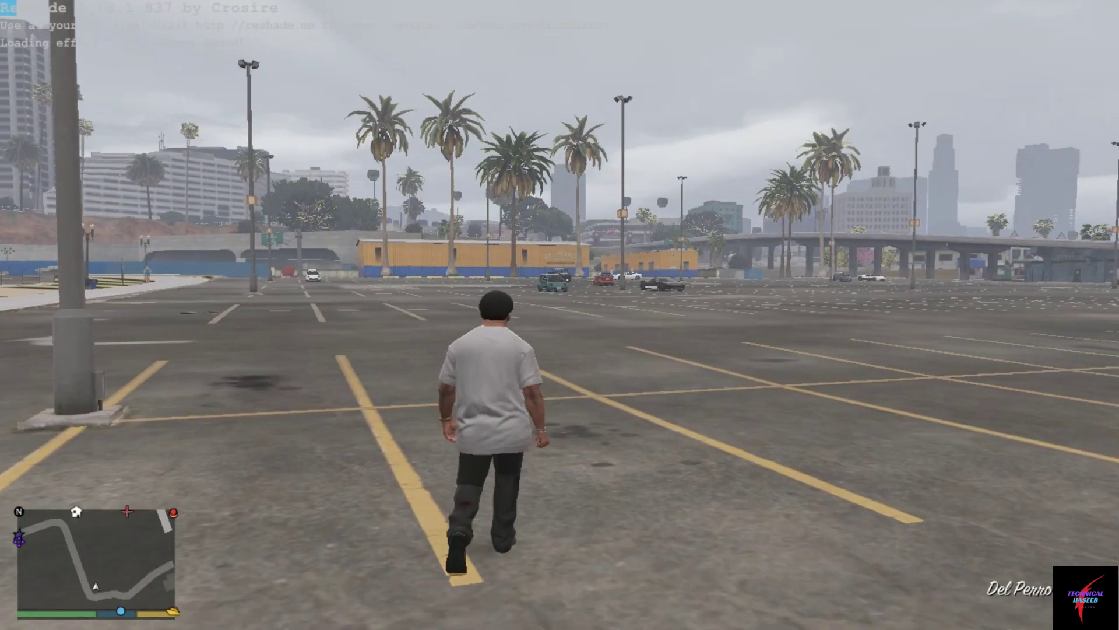
Spawn a Swift Deluxe helicopter with the Menyoo vehicle spawner
{"action": "key", "text": "F8"}
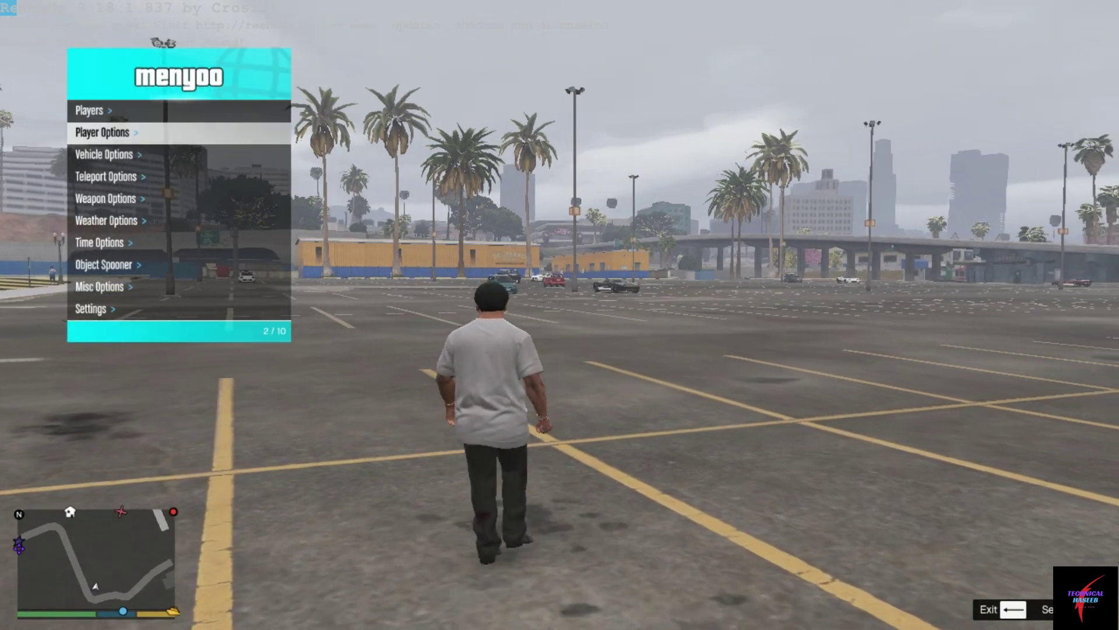
{"action": "key", "text": "Down"}
{"action": "key", "text": "Down"}
{"action": "key", "text": "Return"}
{"action": "key", "text": "Down"}
{"action": "key", "text": "Return"}
{"action": "key", "text": "Up"}
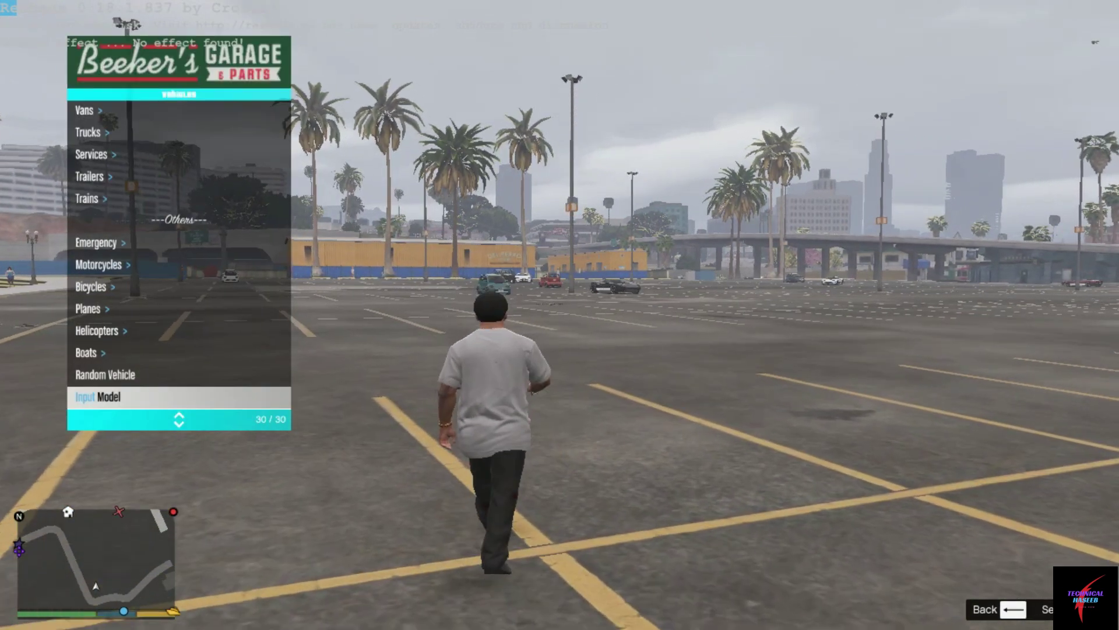
{"action": "key", "text": "Up"}
{"action": "key", "text": "Up"}
{"action": "key", "text": "Up"}
{"action": "key", "text": "Return"}
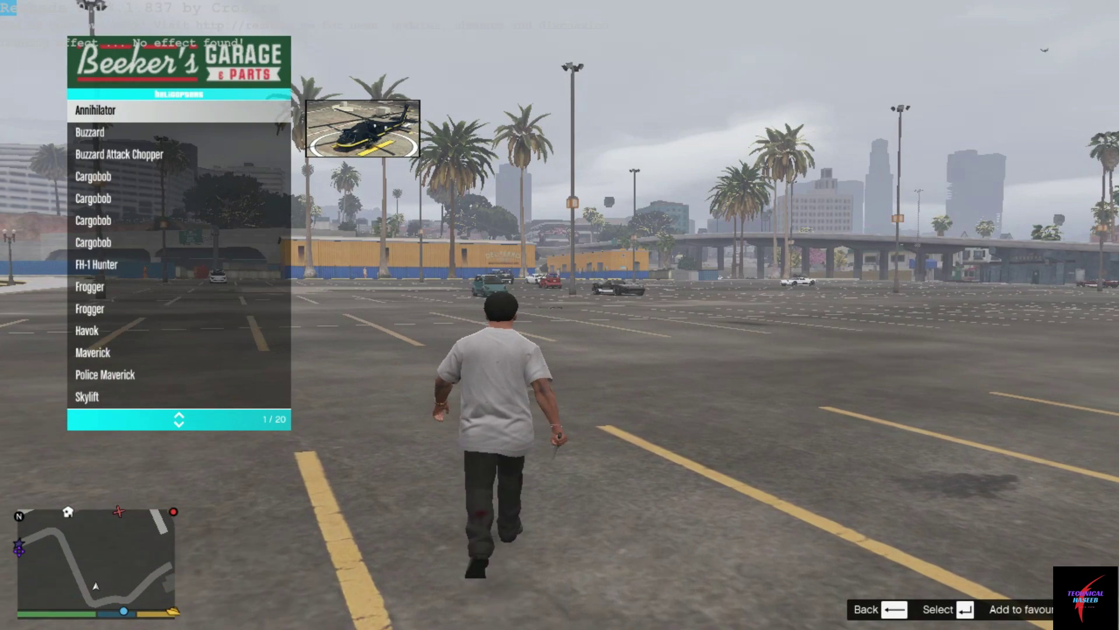
{"action": "key", "text": "Up"}
{"action": "key", "text": "Up"}
{"action": "key", "text": "Up"}
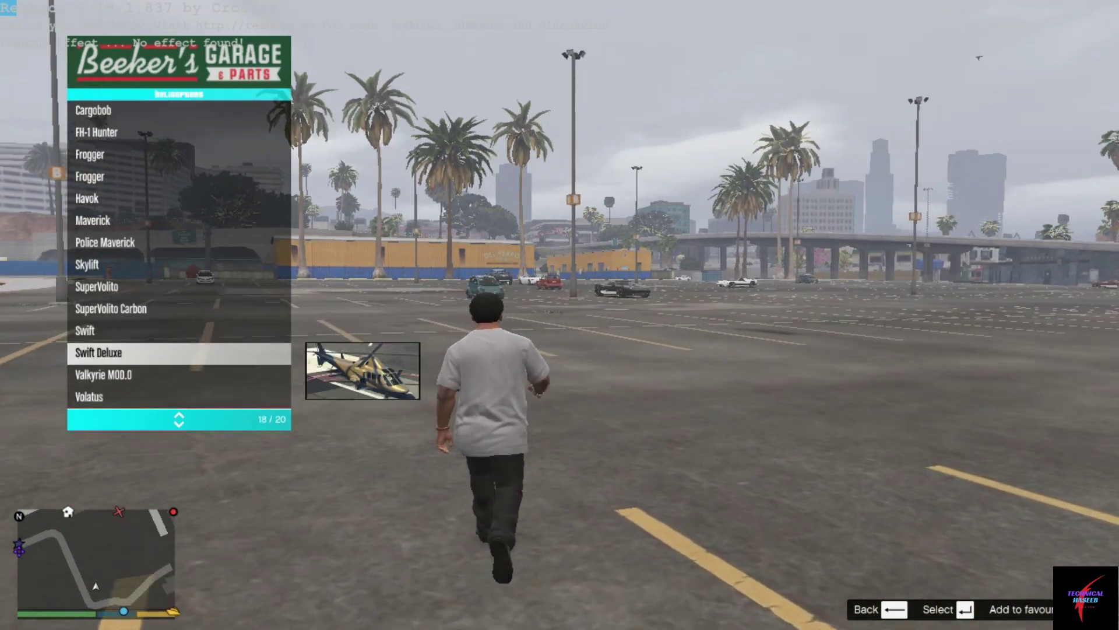
{"action": "key", "text": "Return"}
{"action": "key", "text": "F8"}
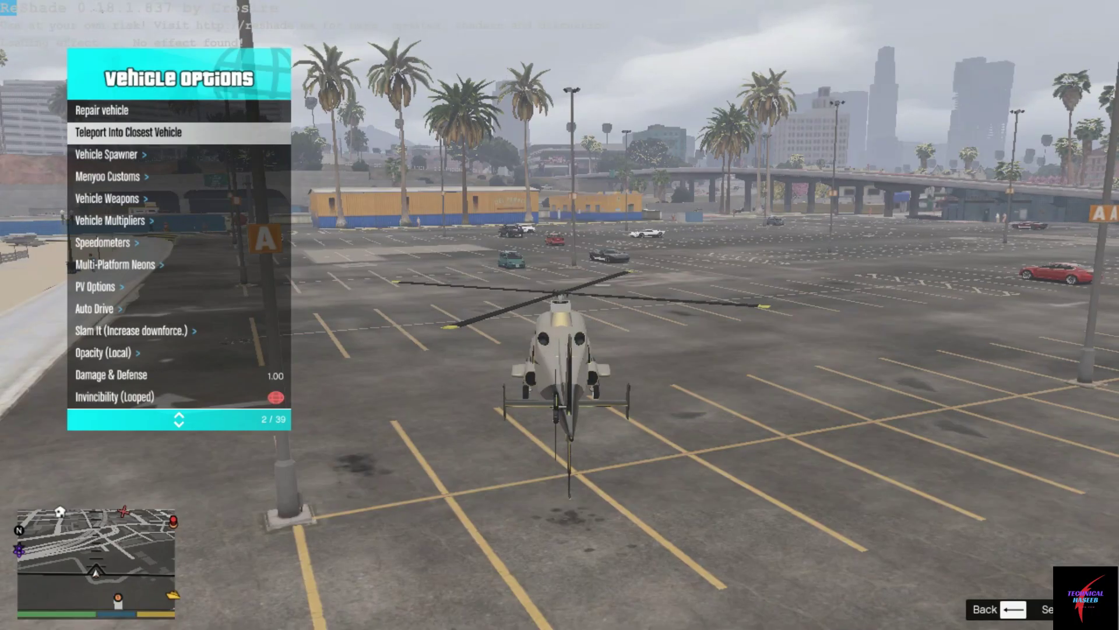
{"action": "key", "text": "Return"}
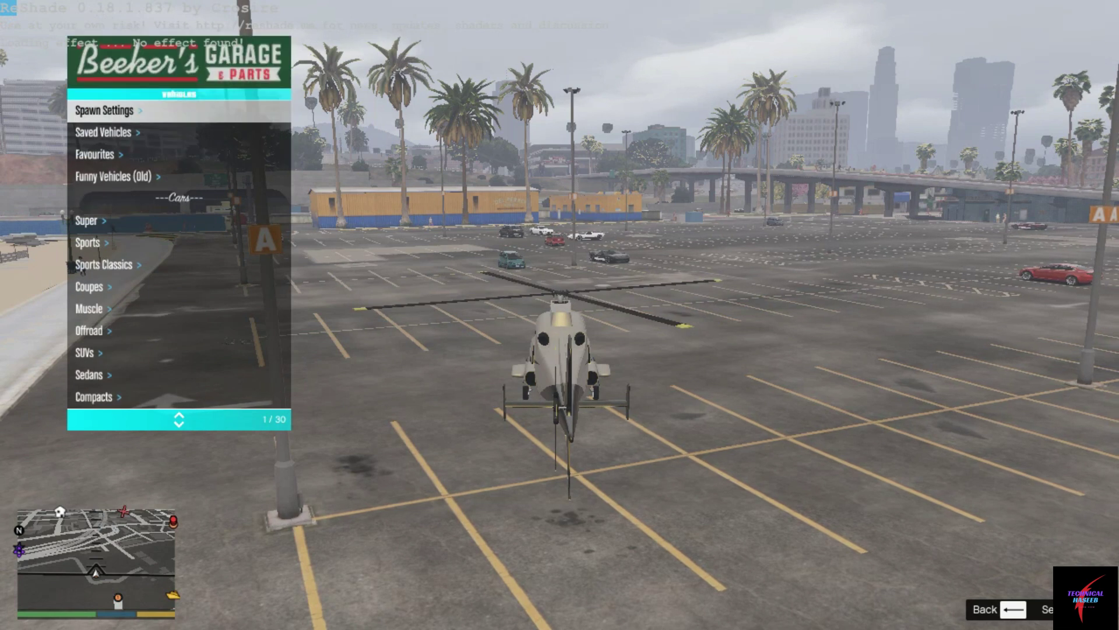
{"action": "key", "text": "BackSpace"}
{"action": "key", "text": "Return"}
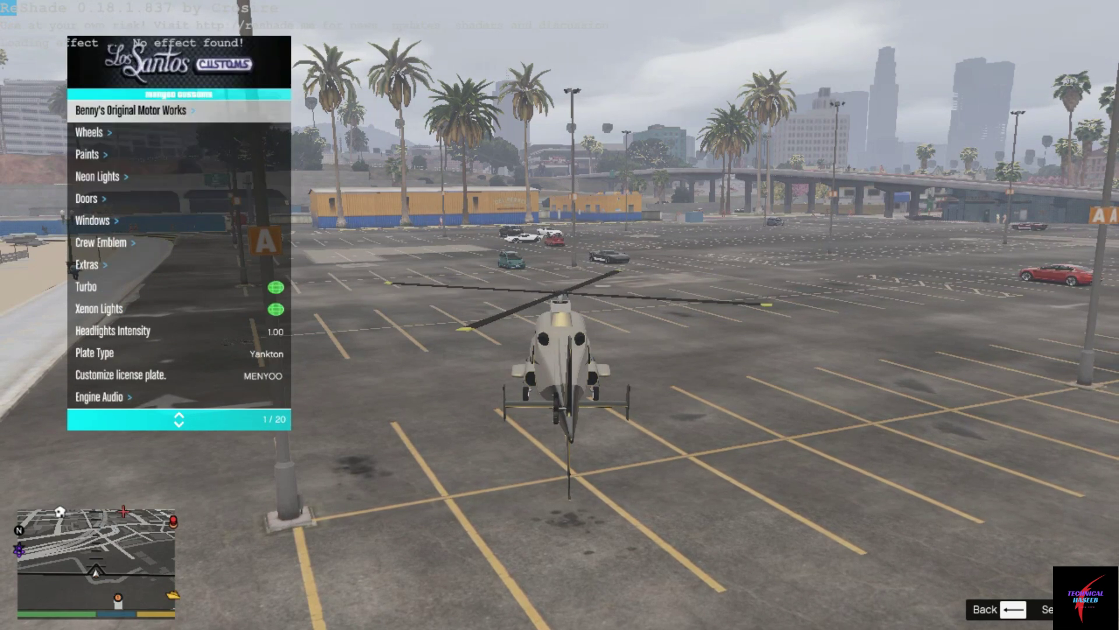
{"action": "key", "text": "BackSpace"}
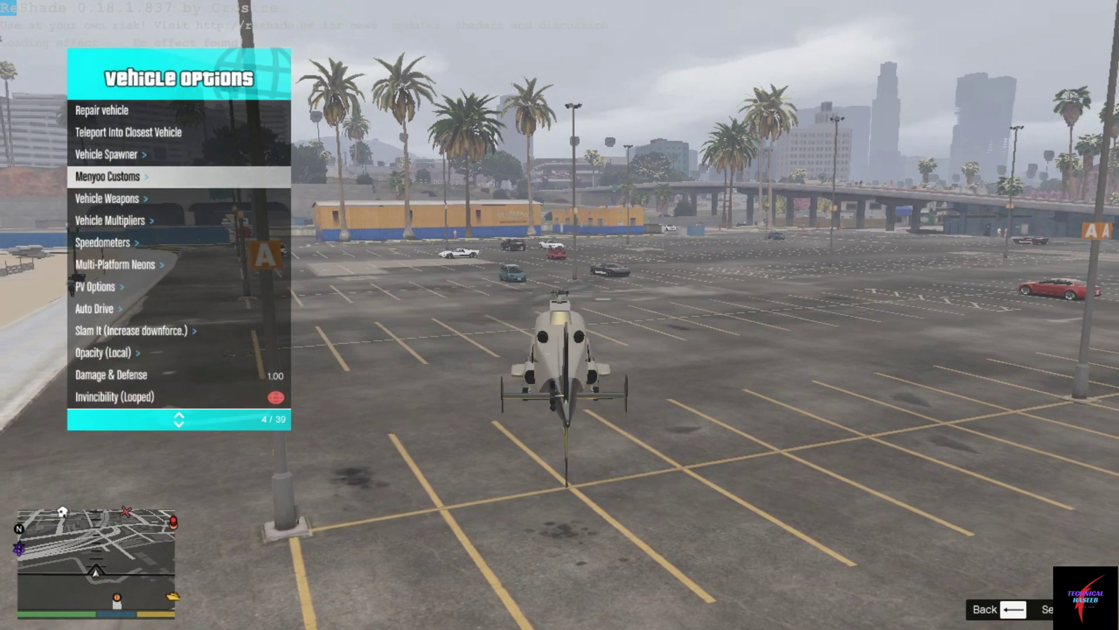
Enable Race Boost On Horn in Menyoo's vehicle options and close the mod menu
{"action": "key", "text": "Down"}
{"action": "key", "text": "Down"}
{"action": "key", "text": "Down"}
{"action": "key", "text": "Down"}
{"action": "key", "text": "Down"}
{"action": "key", "text": "Down"}
{"action": "key", "text": "Down"}
{"action": "key", "text": "Down"}
{"action": "key", "text": "Down"}
{"action": "key", "text": "Down"}
{"action": "key", "text": "Down"}
{"action": "key", "text": "Down"}
{"action": "key", "text": "Down"}
{"action": "key", "text": "Down"}
{"action": "key", "text": "Down"}
{"action": "key", "text": "Down"}
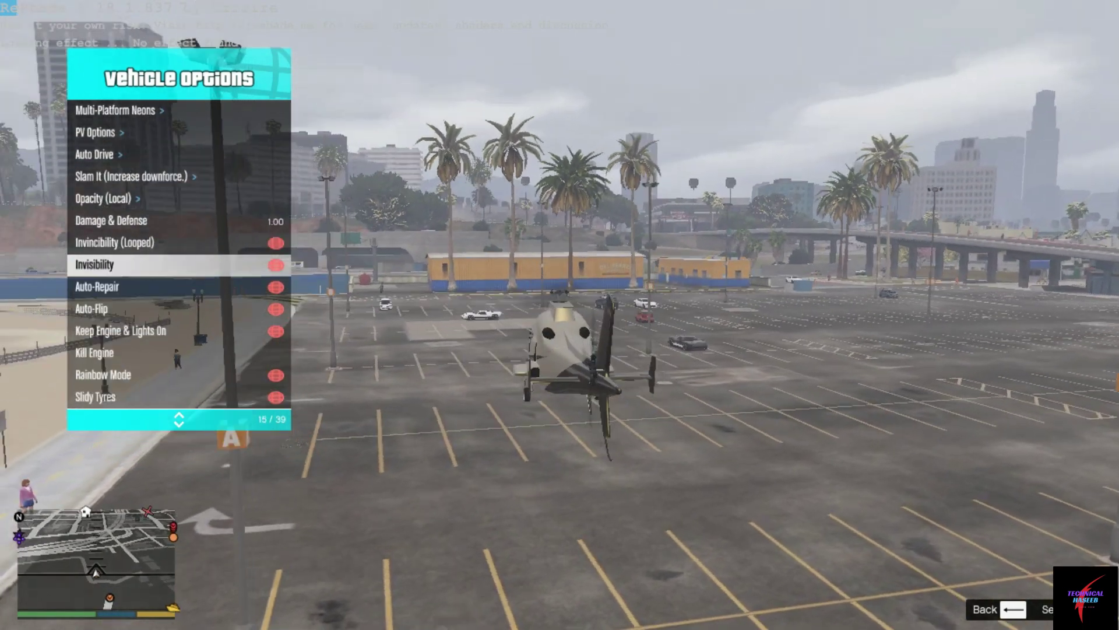
{"action": "key", "text": "Down"}
{"action": "key", "text": "Down"}
{"action": "key", "text": "Down"}
{"action": "key", "text": "Down"}
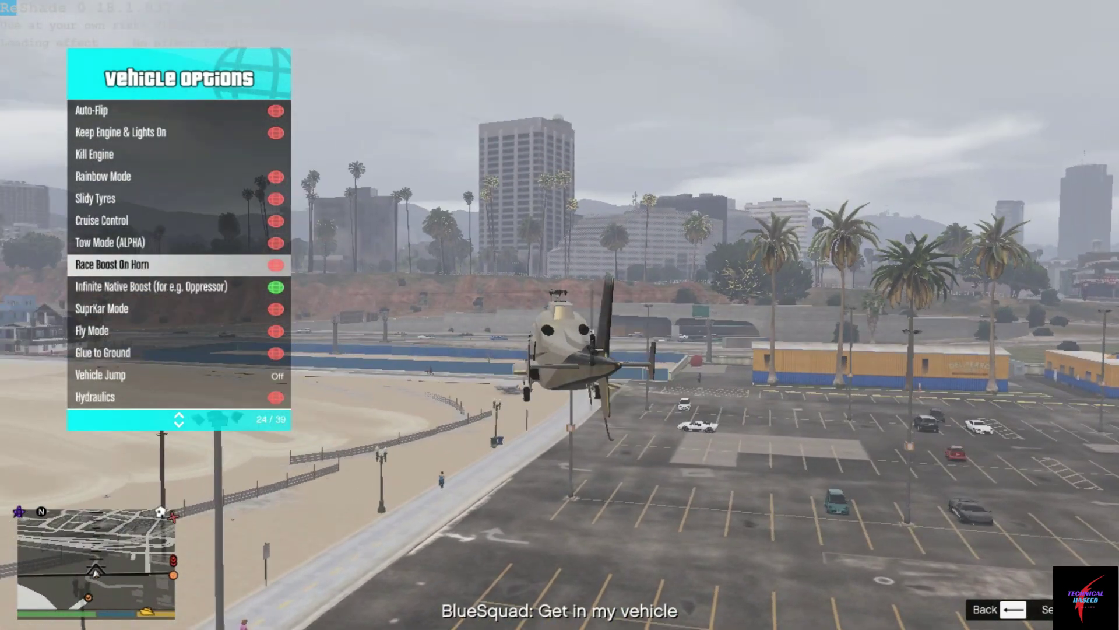
{"action": "key", "text": "Return"}
{"action": "key", "text": "F8"}
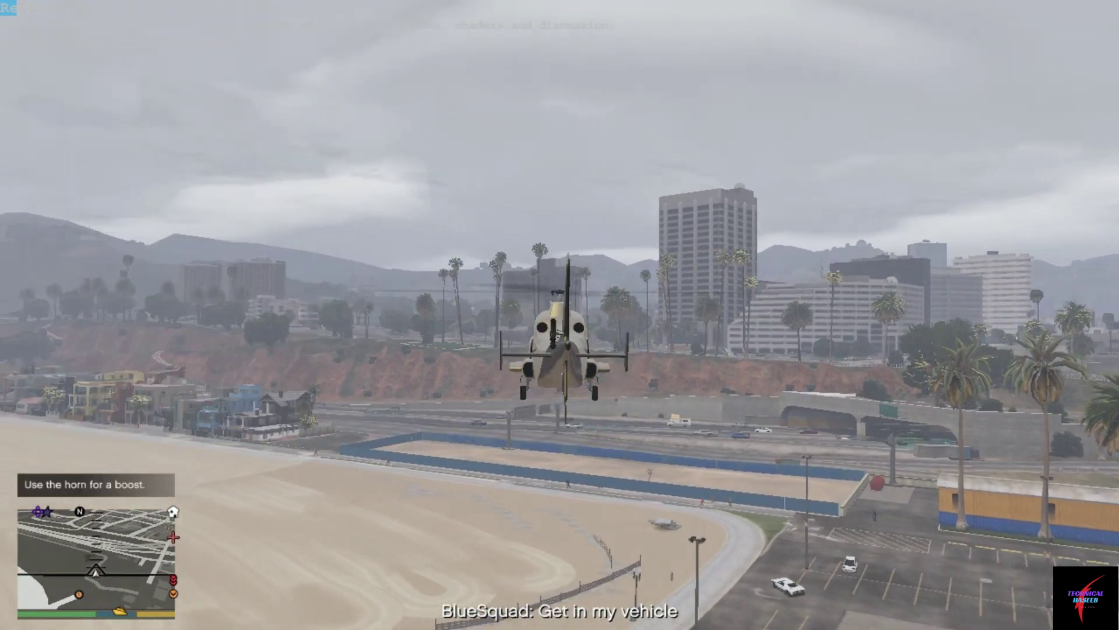
{"action": "key", "text": "a"}
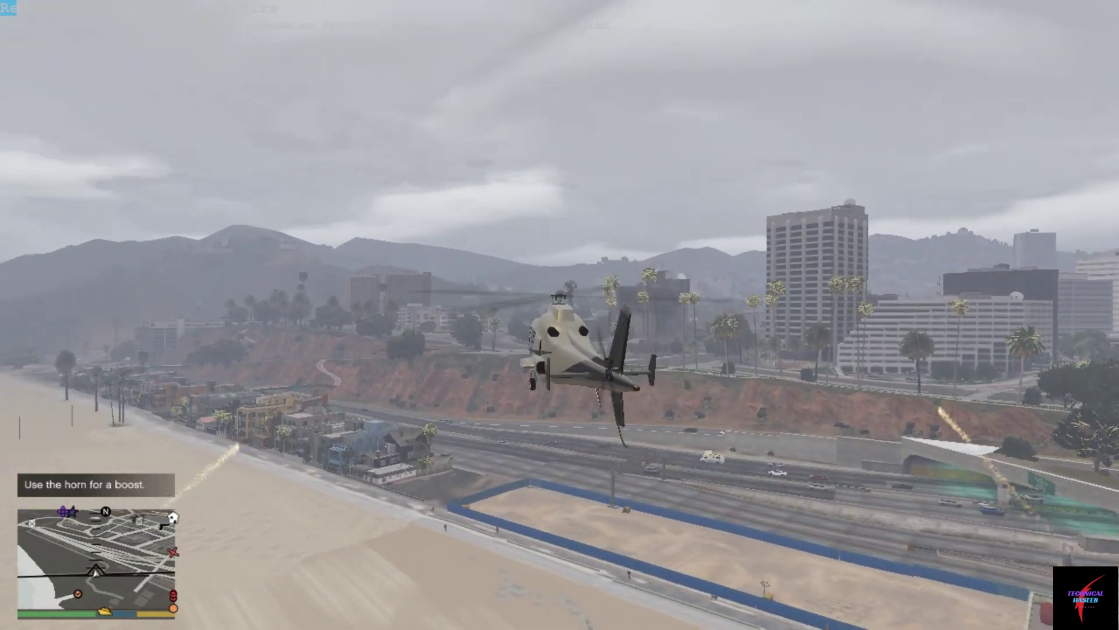
{"action": "key", "text": "d"}
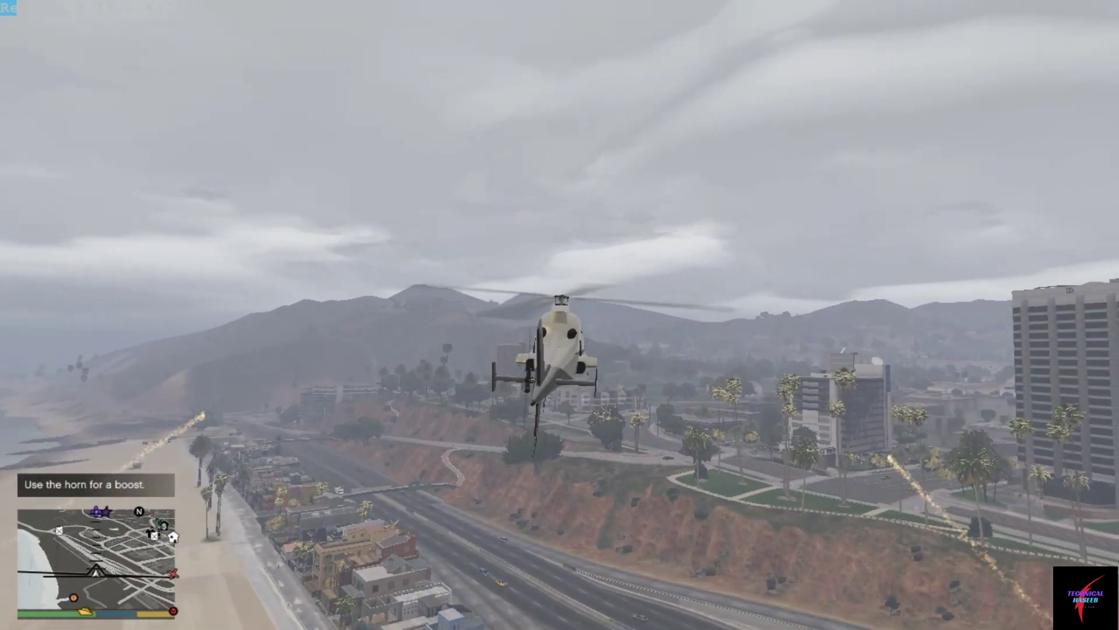
{"action": "key", "text": "a"}
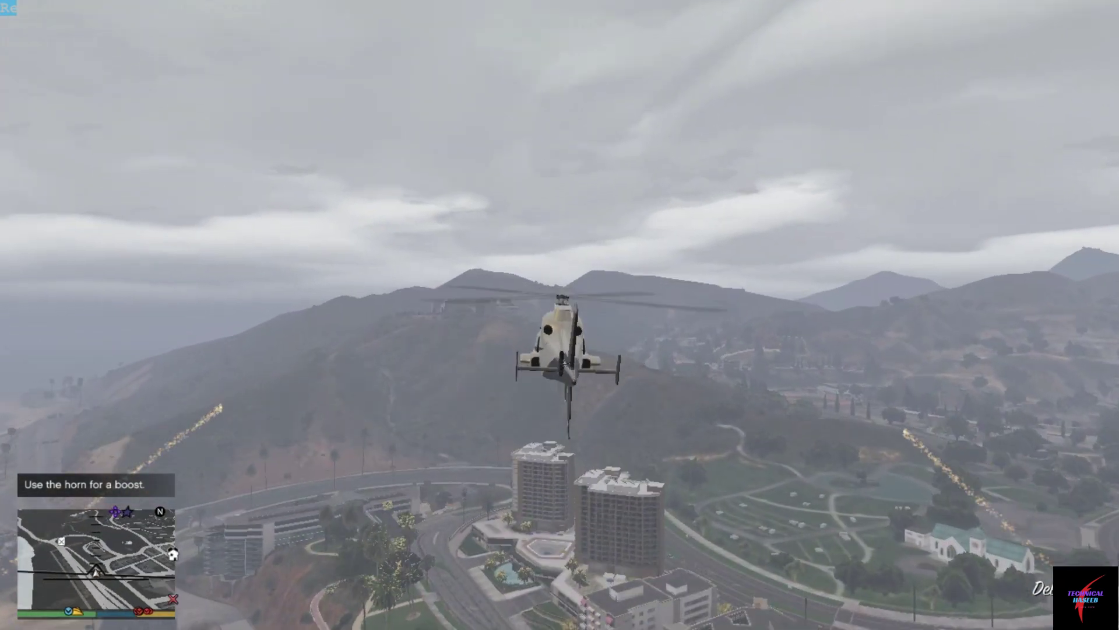
{"action": "key", "text": "a"}
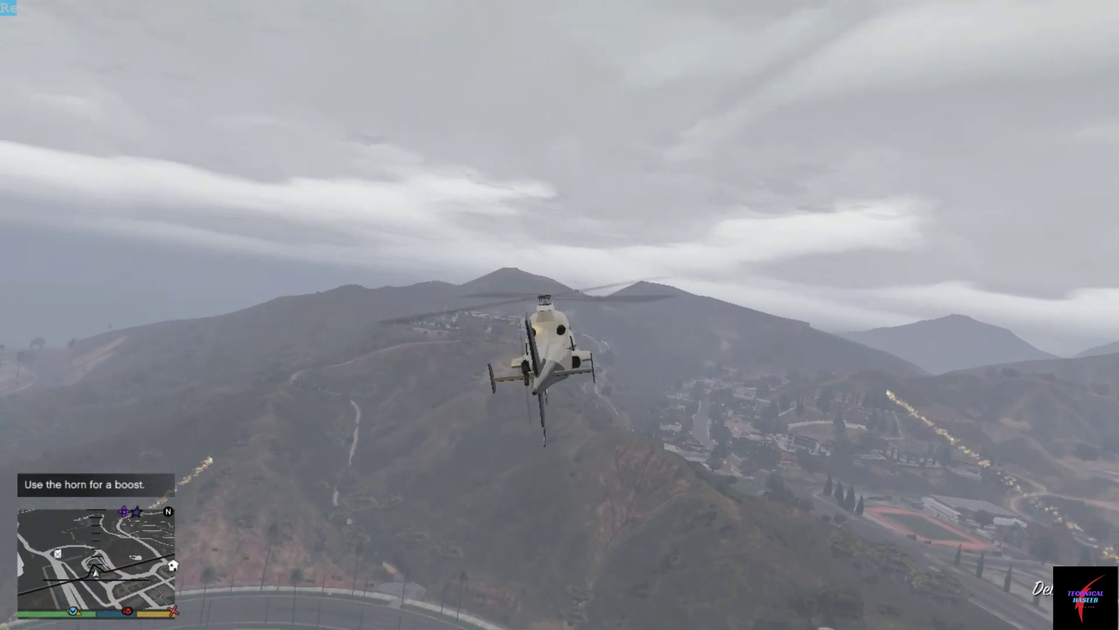
{"action": "key", "text": "a"}
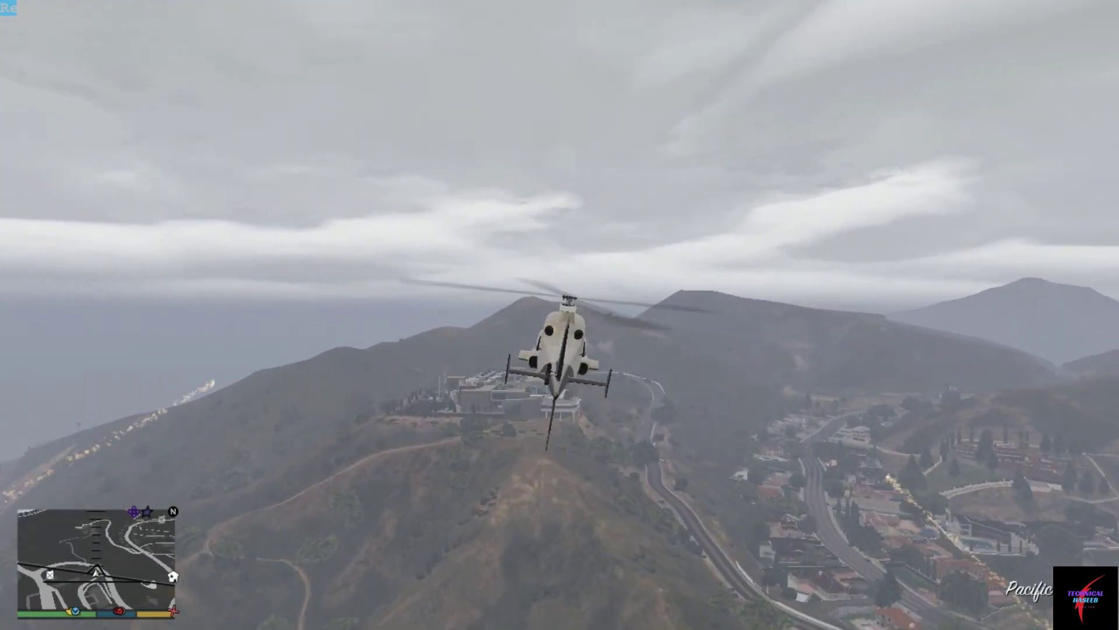
{"action": "key", "text": "d"}
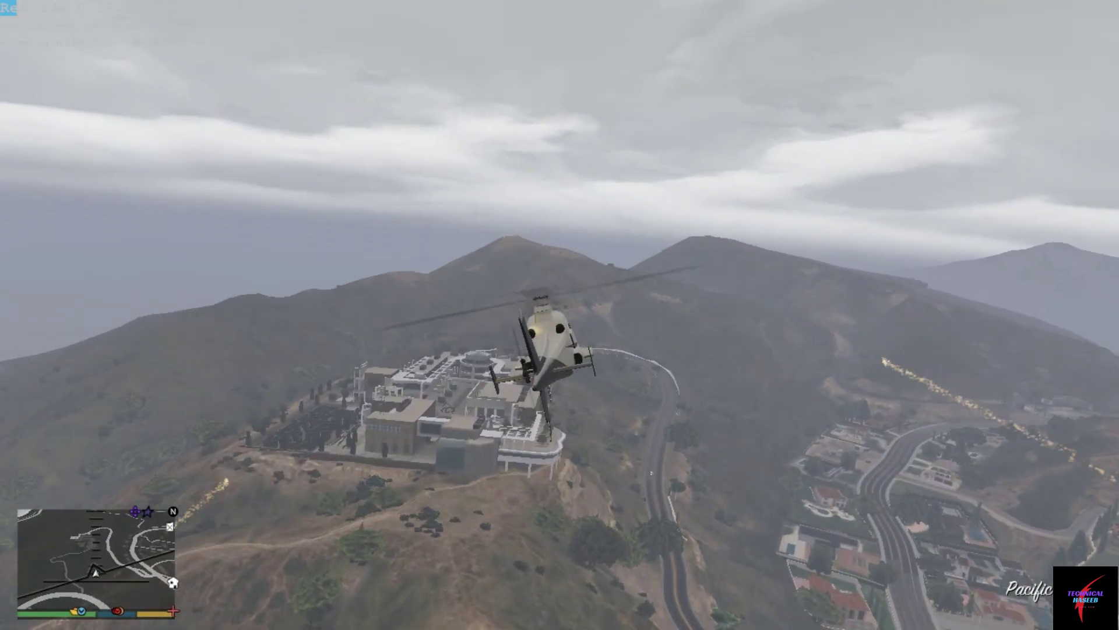
{"action": "key", "text": "a"}
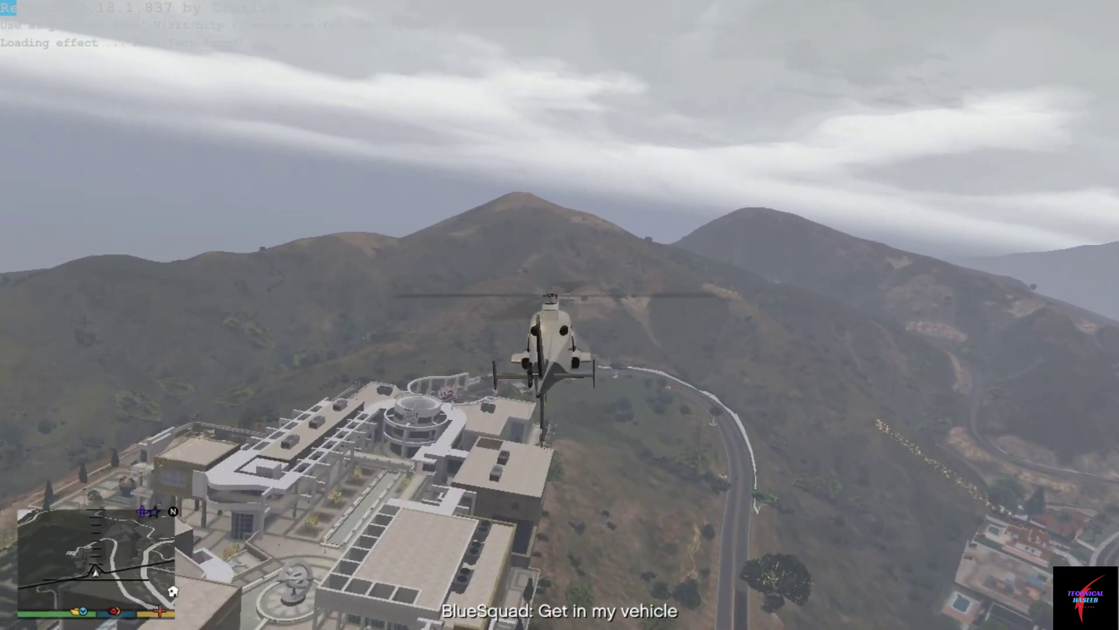
{"action": "key", "text": "w"}
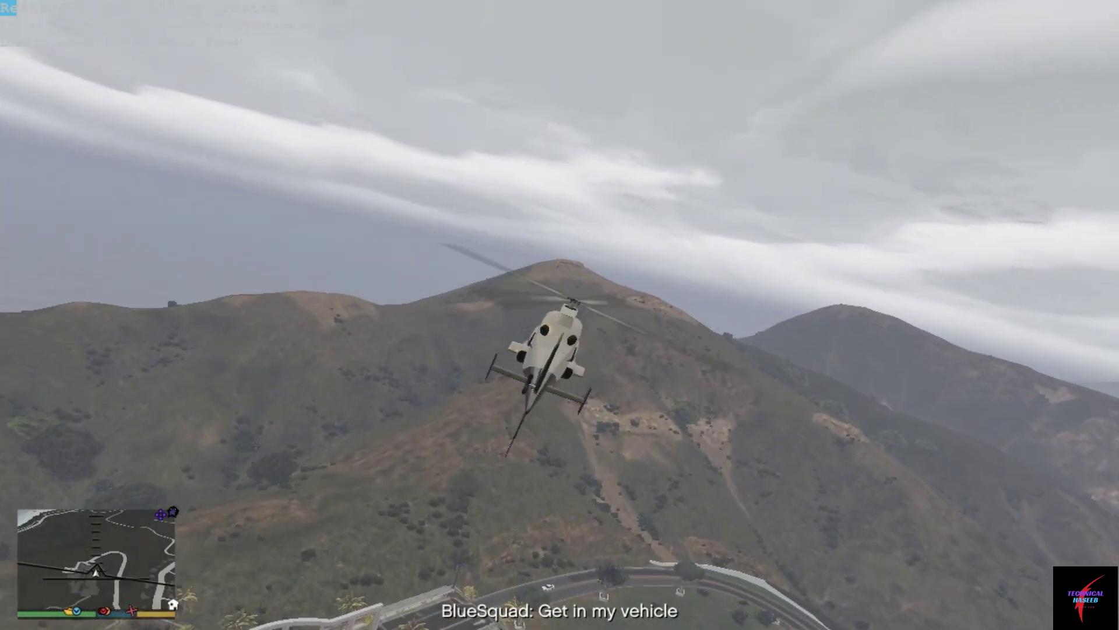